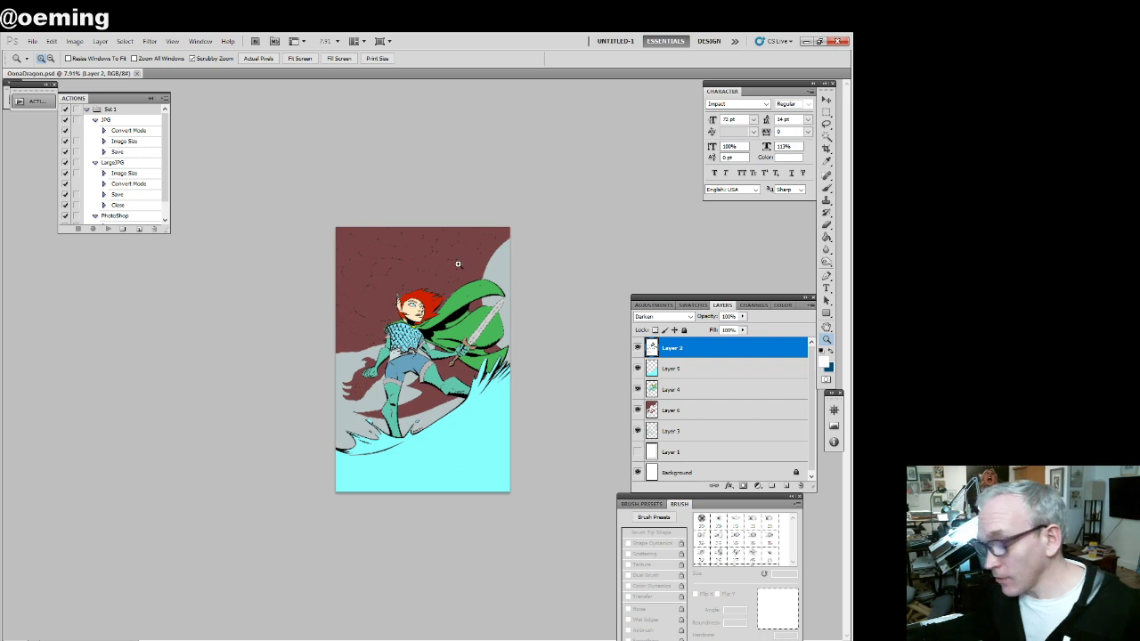
# Examine the dragon scale line art up close, the whole illustration, and the figure's face and cape
pyautogui.moveTo(372, 183); pyautogui.dragTo(565, 271)
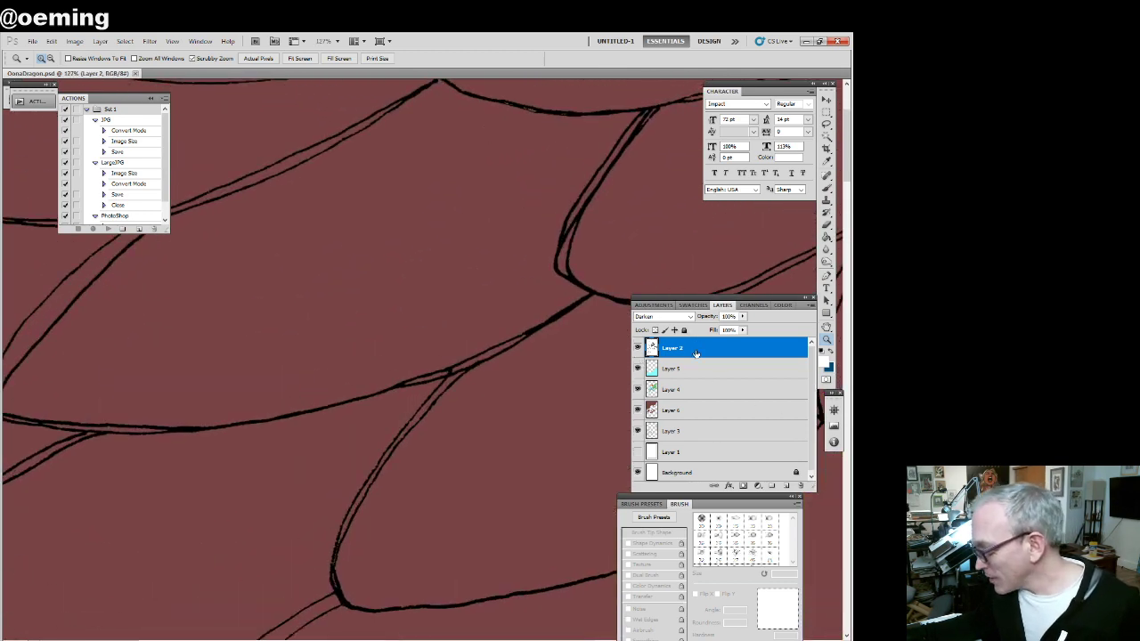
pyautogui.click(824, 137)
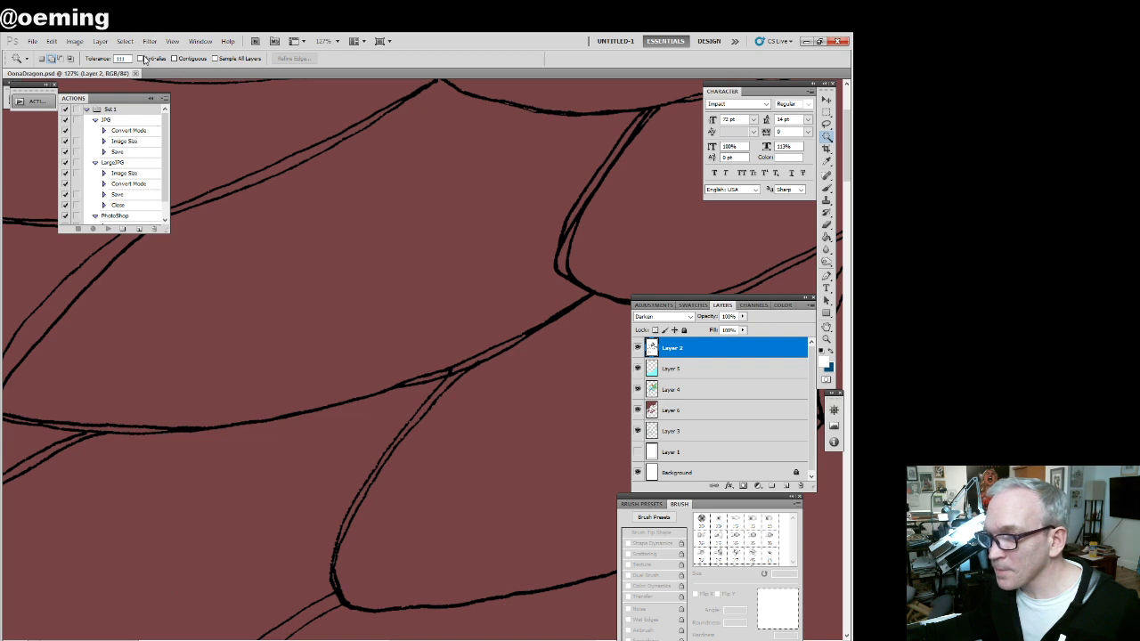
pyautogui.moveTo(129, 58); pyautogui.dragTo(101, 59)
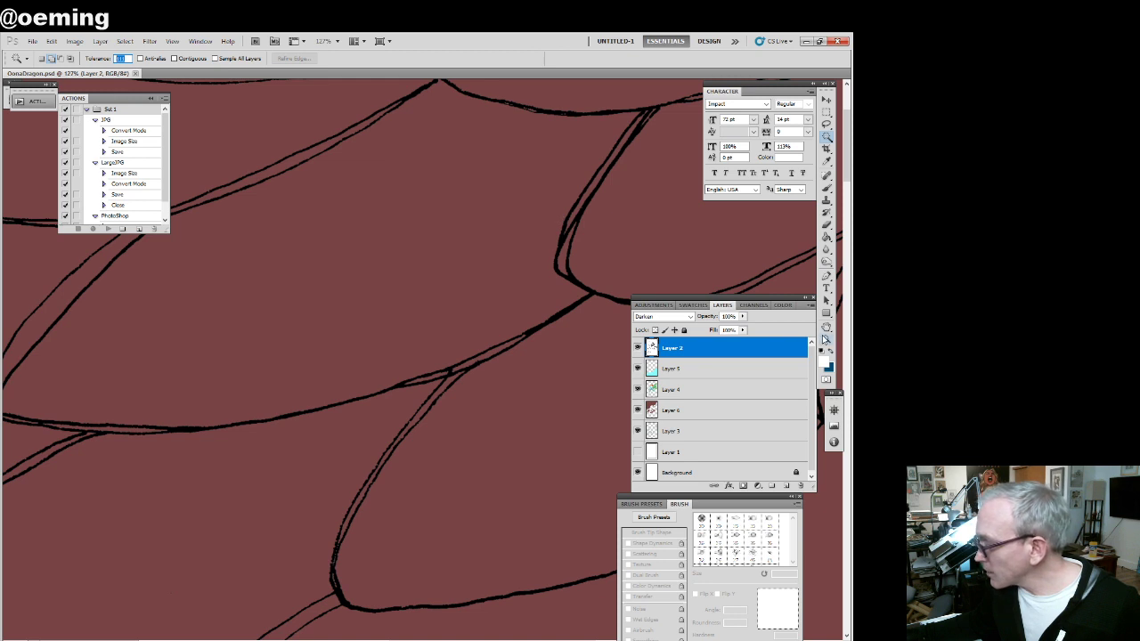
pyautogui.click(826, 113)
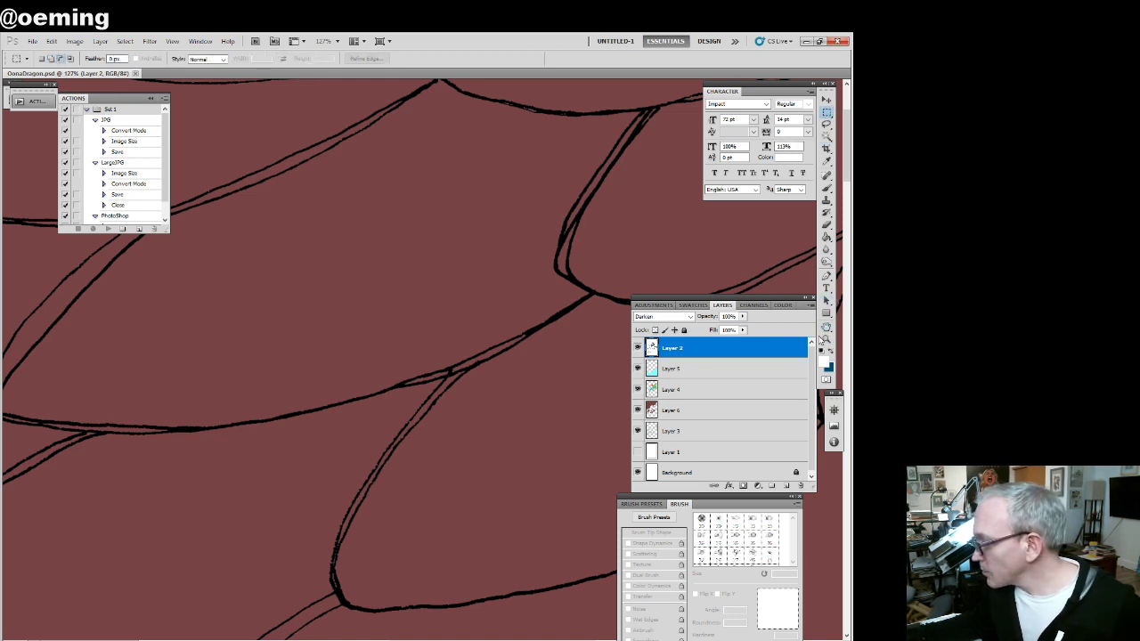
pyautogui.click(826, 339)
pyautogui.keyDown('alt'); pyautogui.click(527, 403); pyautogui.keyUp('alt')
pyautogui.hotkey('ctrl', '0')
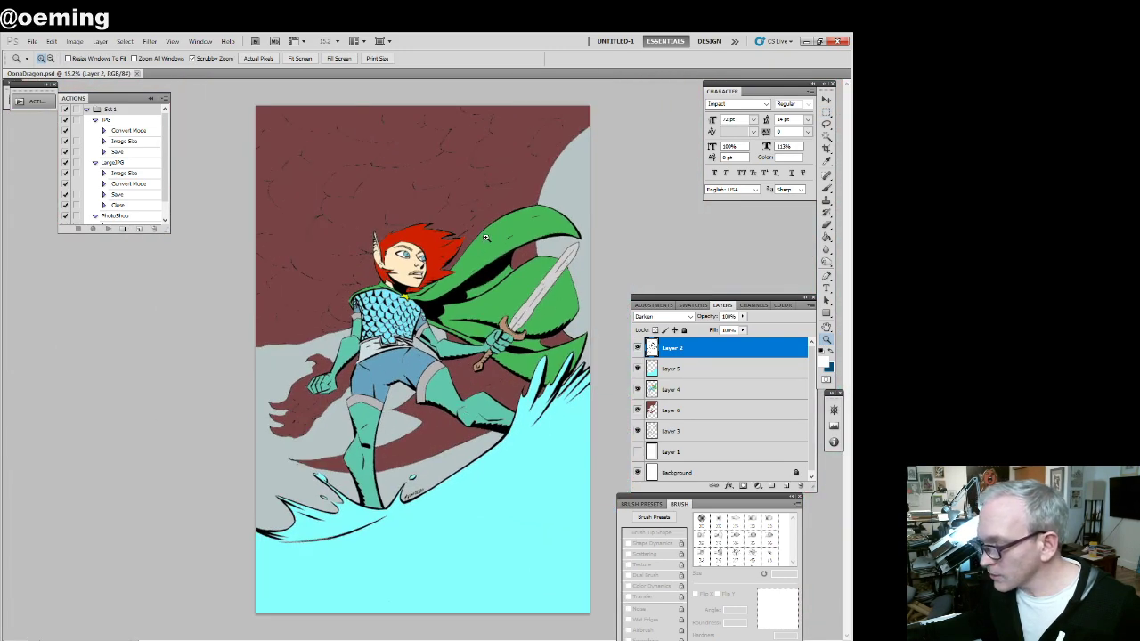
pyautogui.click(485, 236)
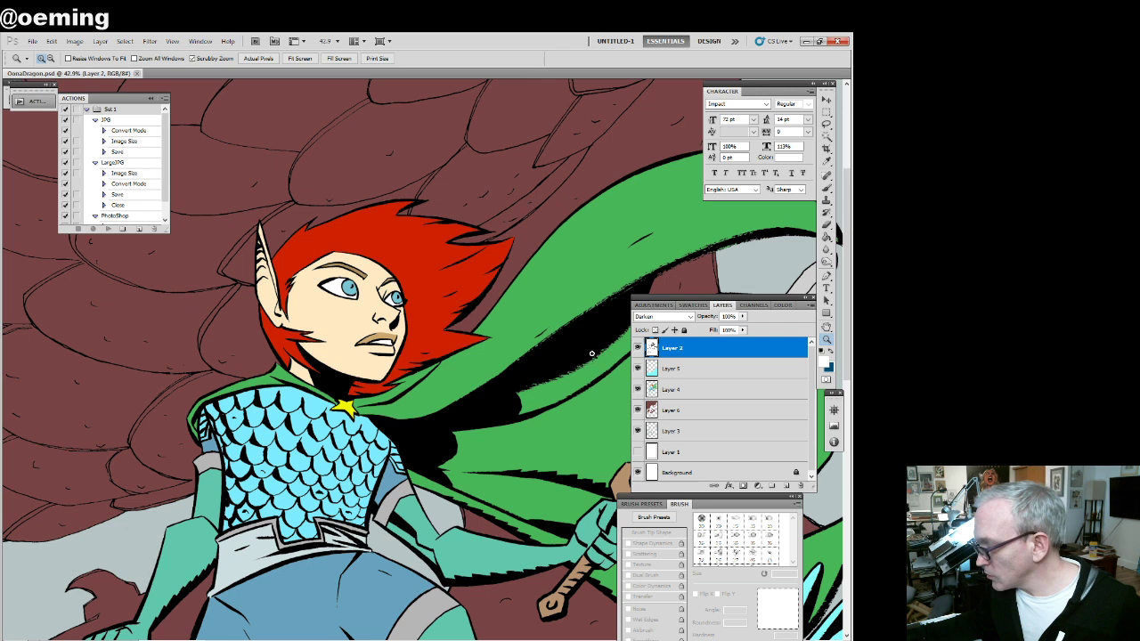
# Lasso the neck and the hair beneath the chin on Layer 4 in add-to-selection mode, and clear the selection
pyautogui.click(719, 389)
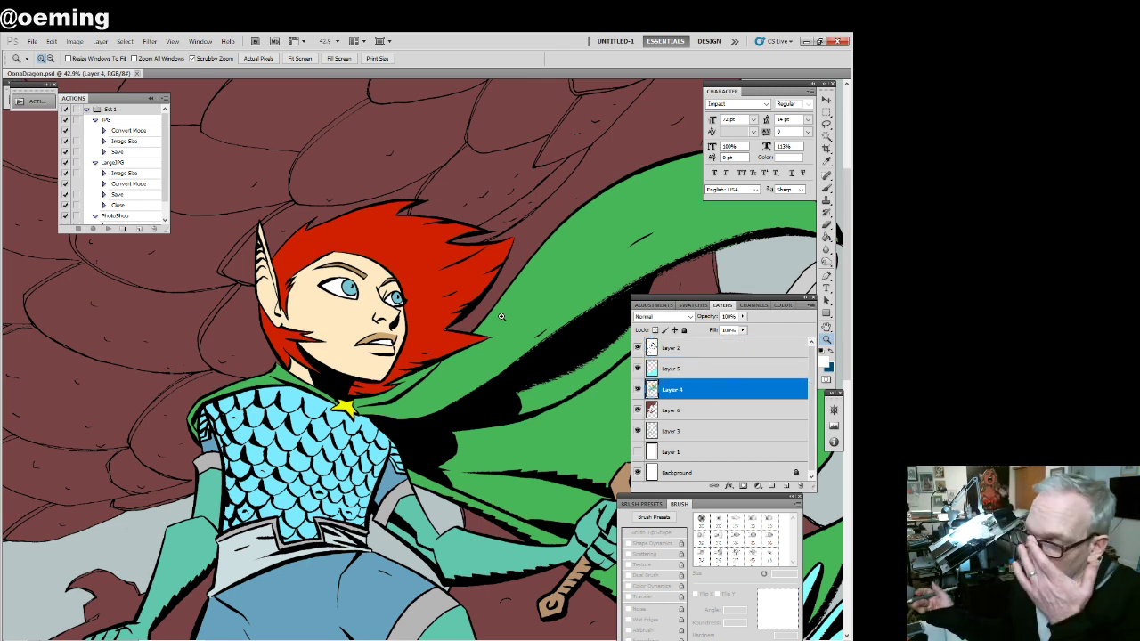
pyautogui.press('l')
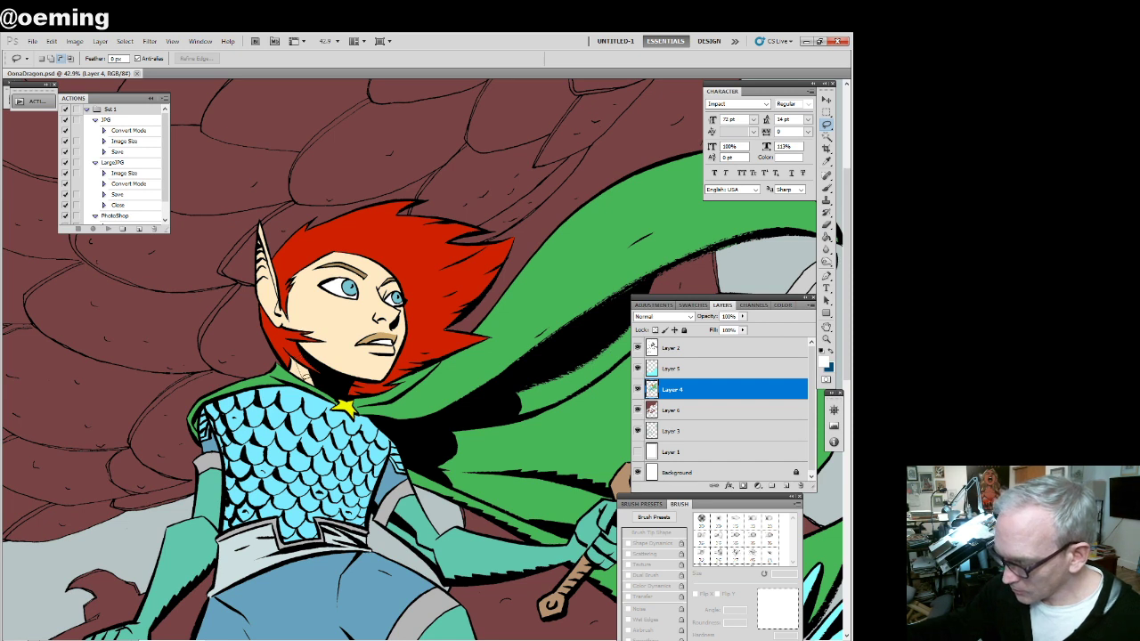
pyautogui.moveTo(321, 386); pyautogui.dragTo(295, 360)
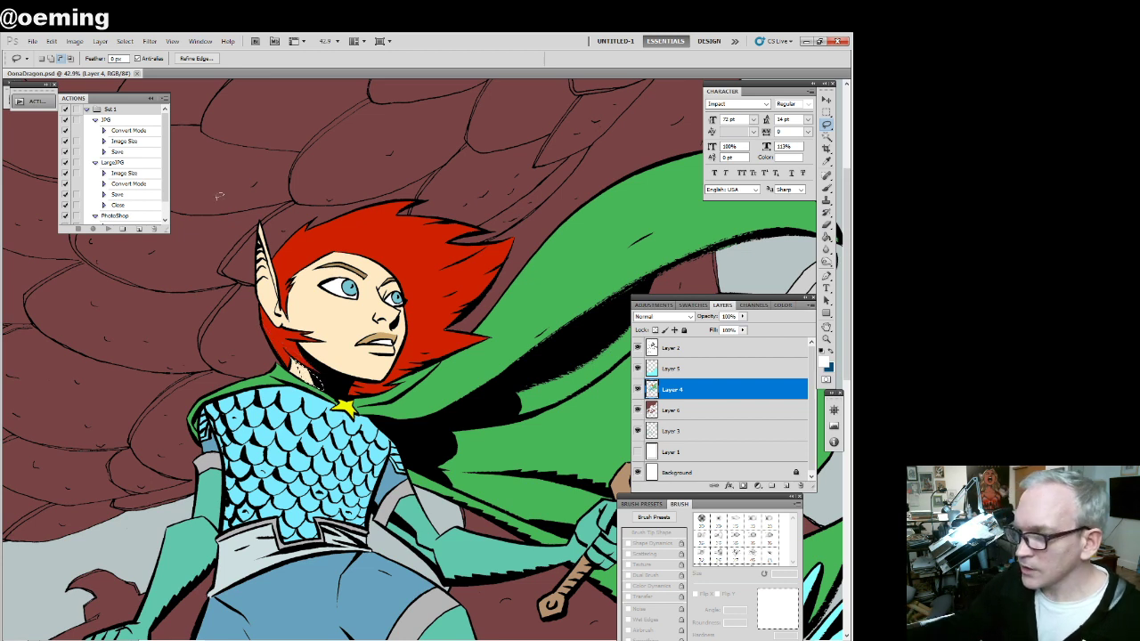
pyautogui.click(51, 59)
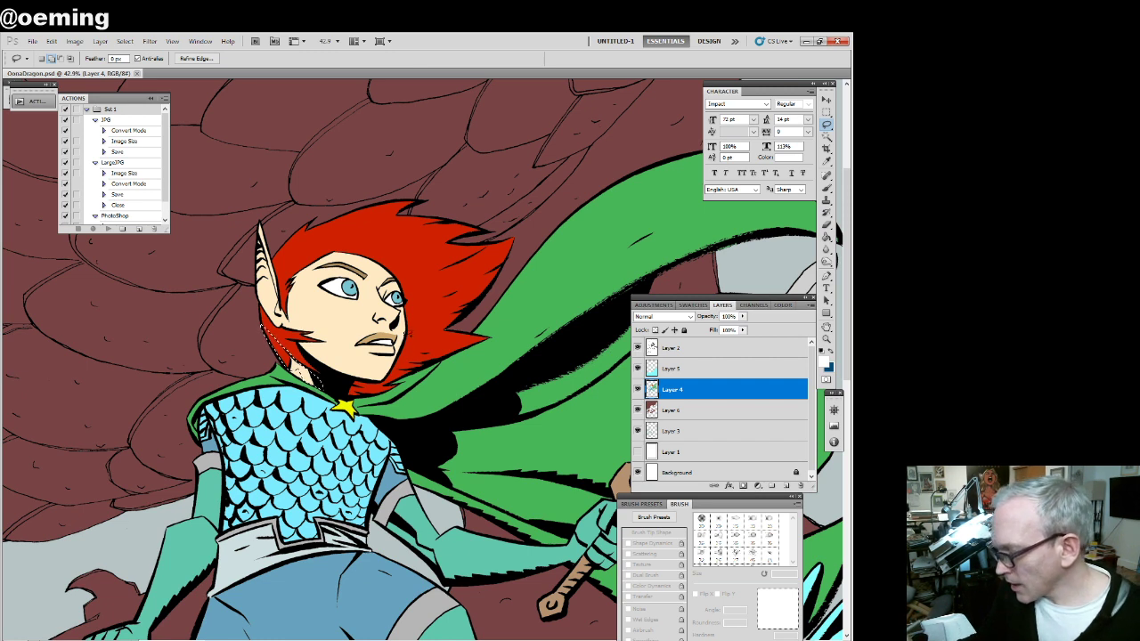
pyautogui.moveTo(417, 341)
pyautogui.mouseDown()
pyautogui.moveTo(481, 340)
pyautogui.moveTo(355, 392)
pyautogui.moveTo(363, 376)
pyautogui.moveTo(383, 378)
pyautogui.mouseUp()
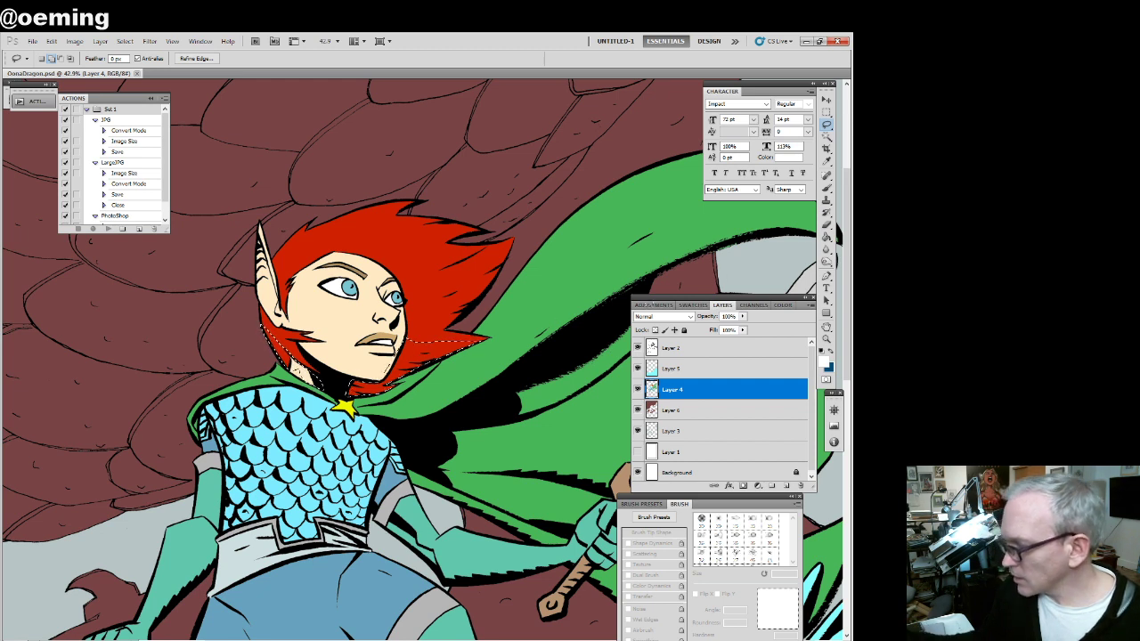
pyautogui.press('m')
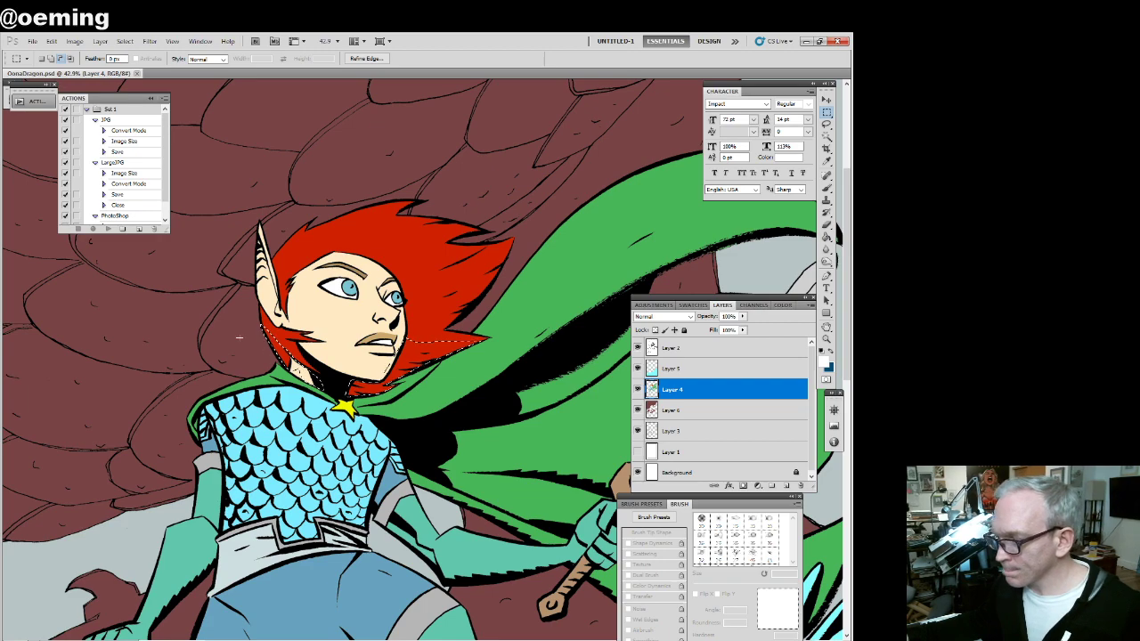
pyautogui.rightClick(238, 338)
pyautogui.click(254, 345)
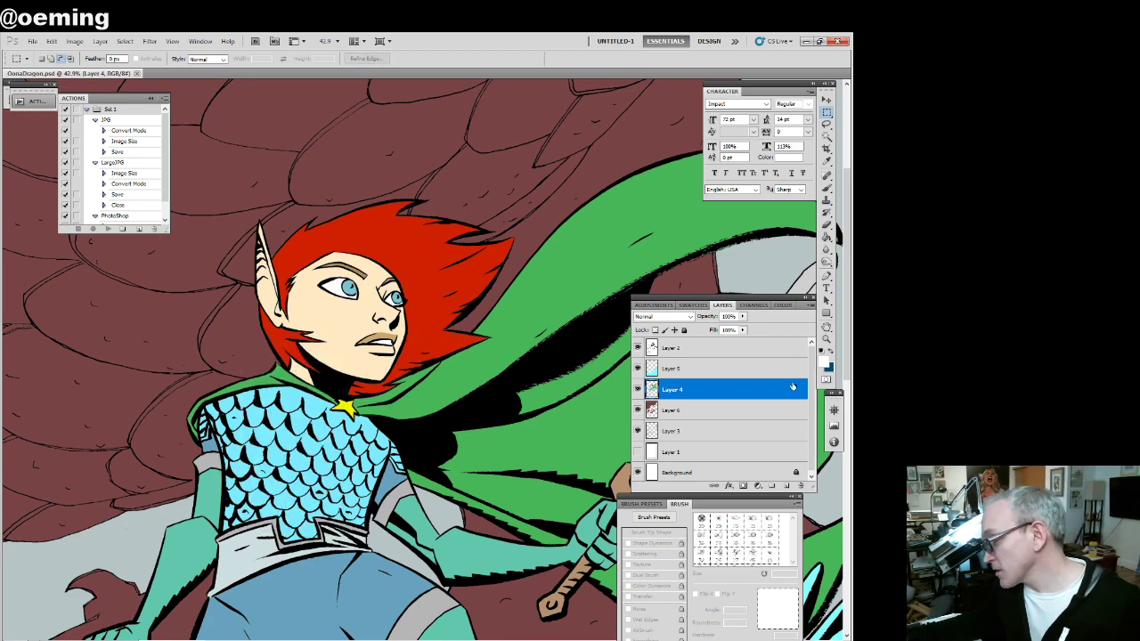
# Add a new layer directly above Layer 5
pyautogui.click(827, 340)
pyautogui.moveTo(531, 390); pyautogui.dragTo(499, 388)
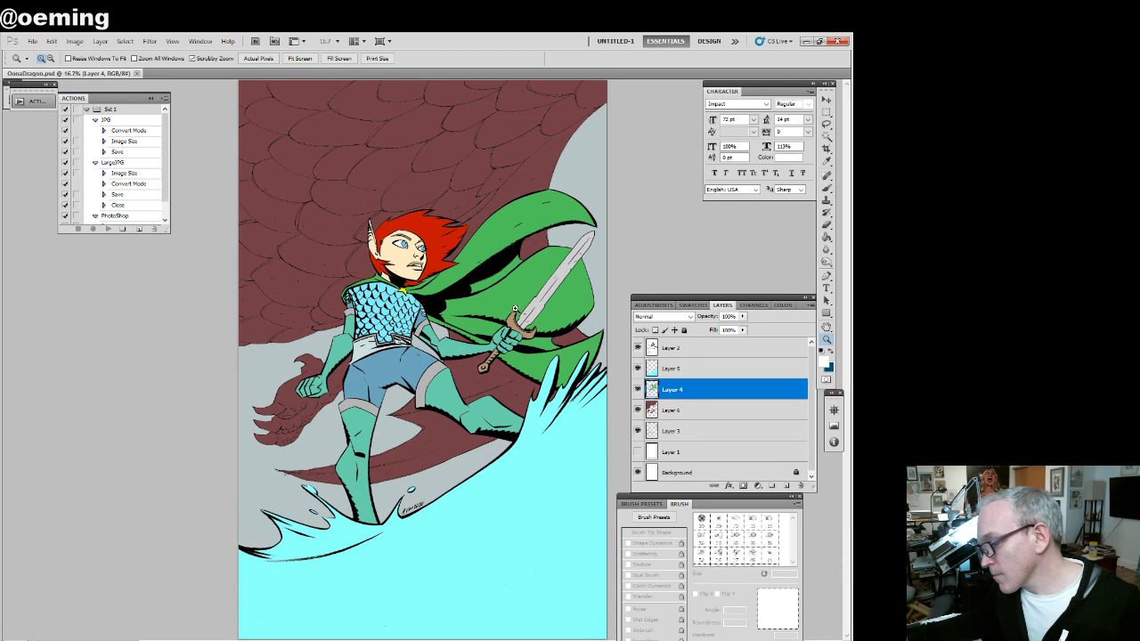
pyautogui.click(700, 368)
pyautogui.click(787, 486)
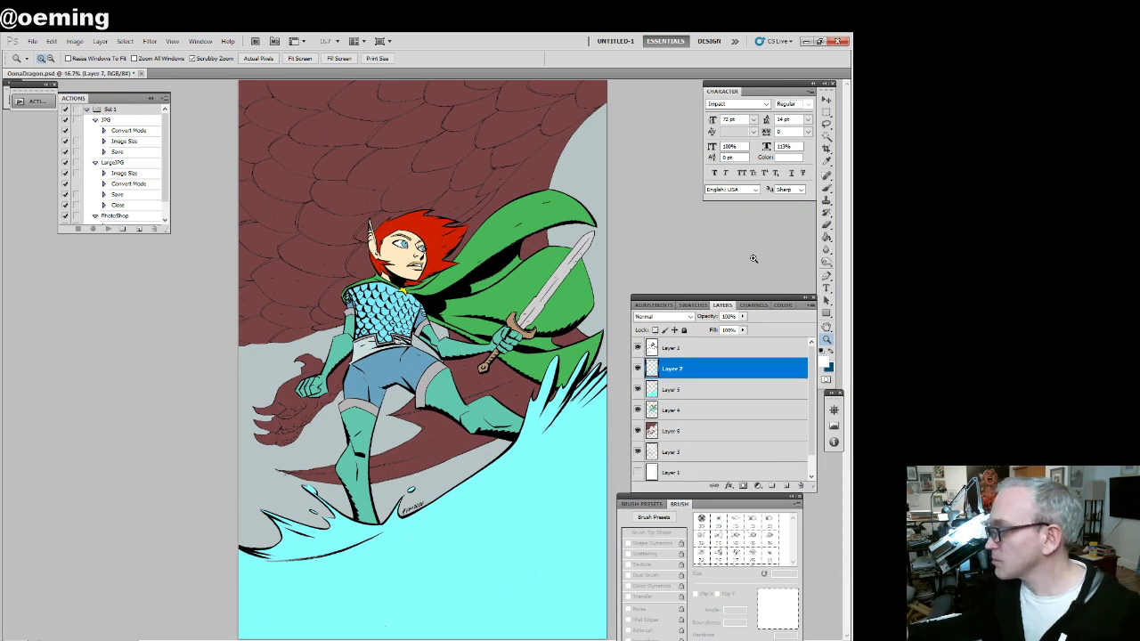
pyautogui.press('l')
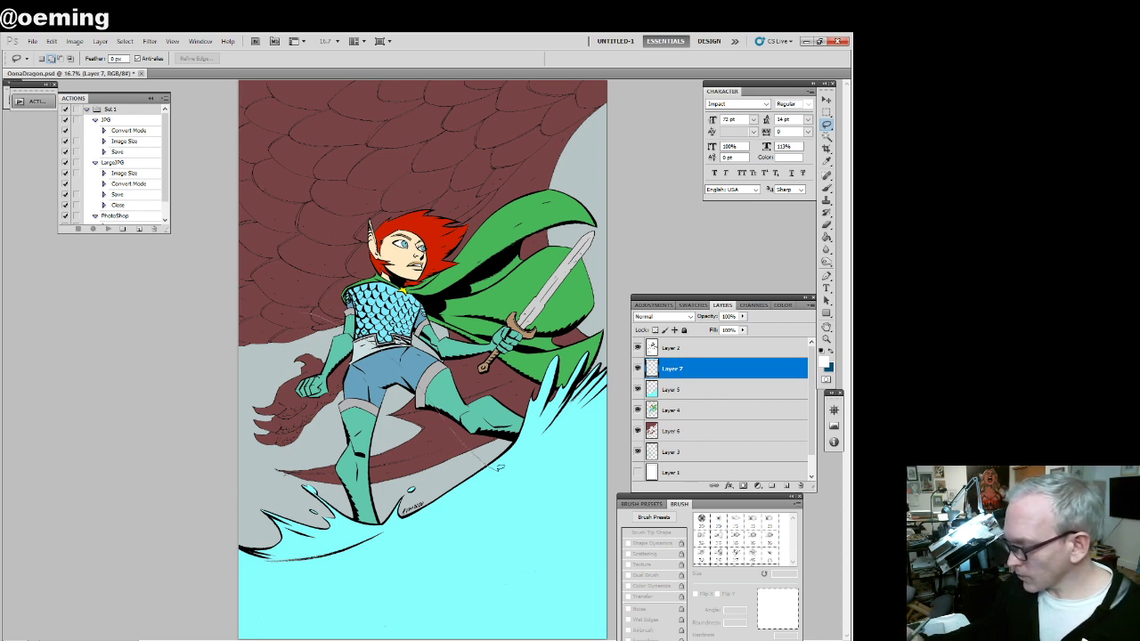
pyautogui.moveTo(501, 466)
pyautogui.mouseDown()
pyautogui.moveTo(544, 460)
pyautogui.moveTo(619, 400)
pyautogui.moveTo(357, 160)
pyautogui.moveTo(396, 361)
pyautogui.mouseUp()
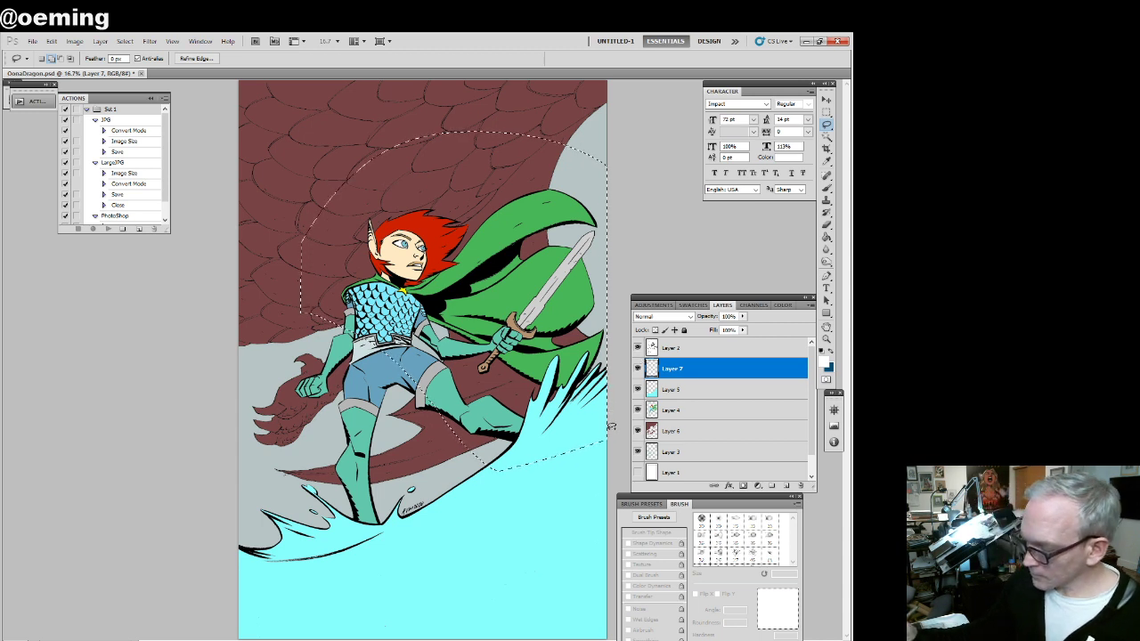
pyautogui.hotkey('ctrl', 'd')
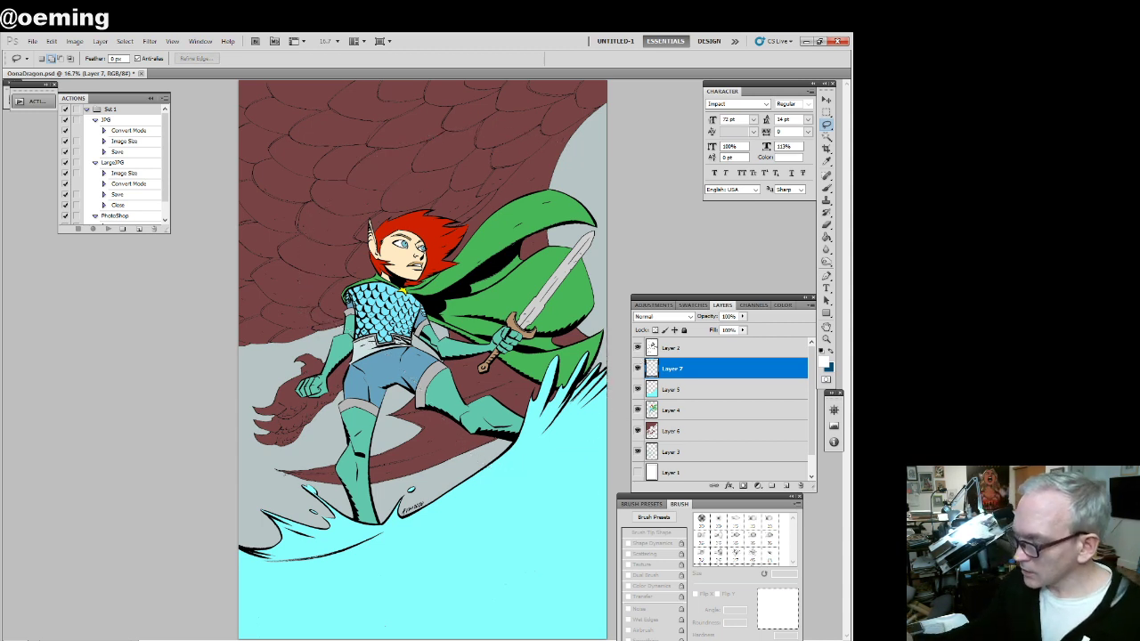
pyautogui.moveTo(290, 268)
pyautogui.mouseDown()
pyautogui.moveTo(494, 400)
pyautogui.moveTo(325, 301)
pyautogui.moveTo(305, 301)
pyautogui.mouseUp()
pyautogui.hotkey('ctrl', 'd')
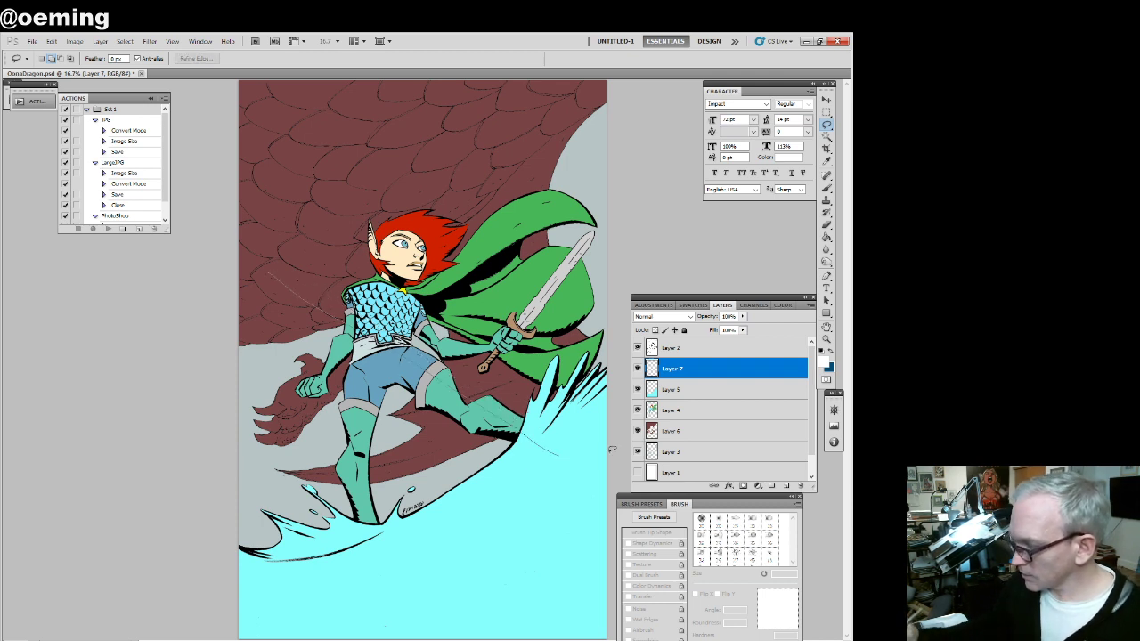
# Lasso a large curved shadow shape over the upper figure, cape and lower water, and fill it with dark blue with All Layers off
pyautogui.moveTo(611, 449)
pyautogui.mouseDown()
pyautogui.moveTo(671, 244)
pyautogui.moveTo(269, 272)
pyautogui.mouseUp()
pyautogui.moveTo(542, 441)
pyautogui.mouseDown()
pyautogui.moveTo(562, 470)
pyautogui.moveTo(547, 519)
pyautogui.moveTo(430, 545)
pyautogui.moveTo(317, 531)
pyautogui.moveTo(376, 581)
pyautogui.moveTo(376, 603)
pyautogui.moveTo(183, 606)
pyautogui.moveTo(172, 628)
pyautogui.moveTo(636, 614)
pyautogui.moveTo(660, 405)
pyautogui.mouseUp()
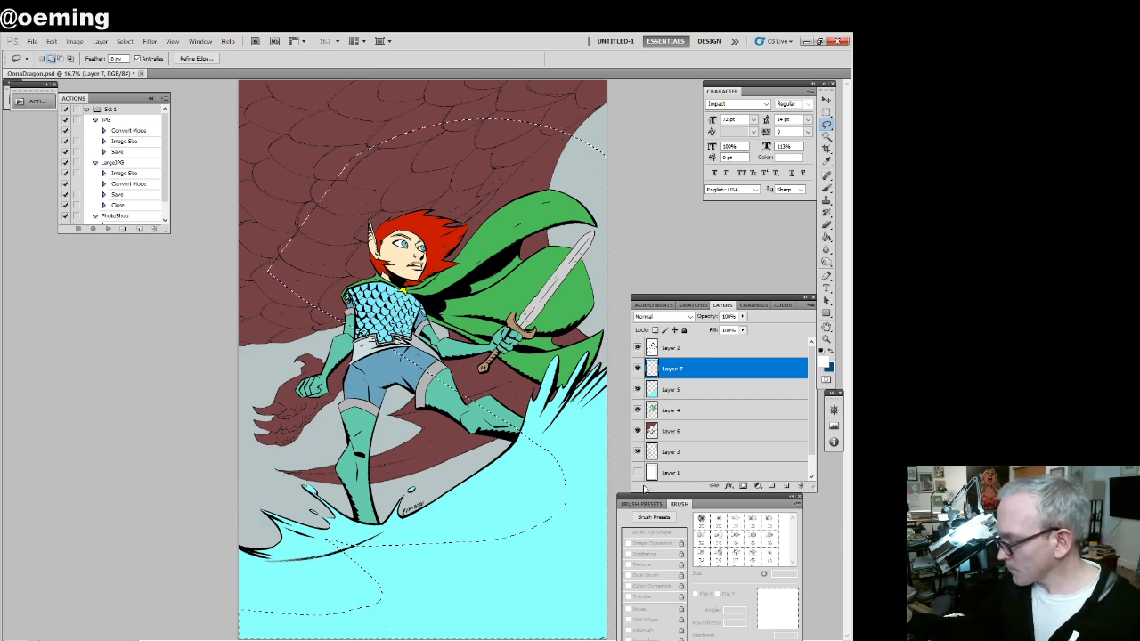
pyautogui.click(831, 355)
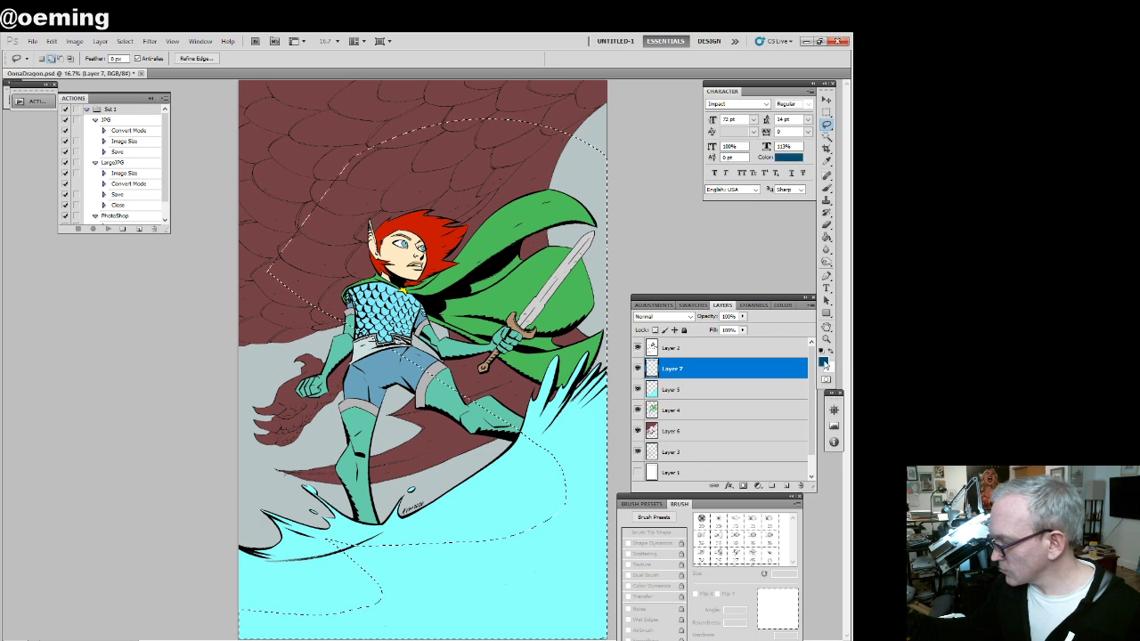
pyautogui.click(827, 236)
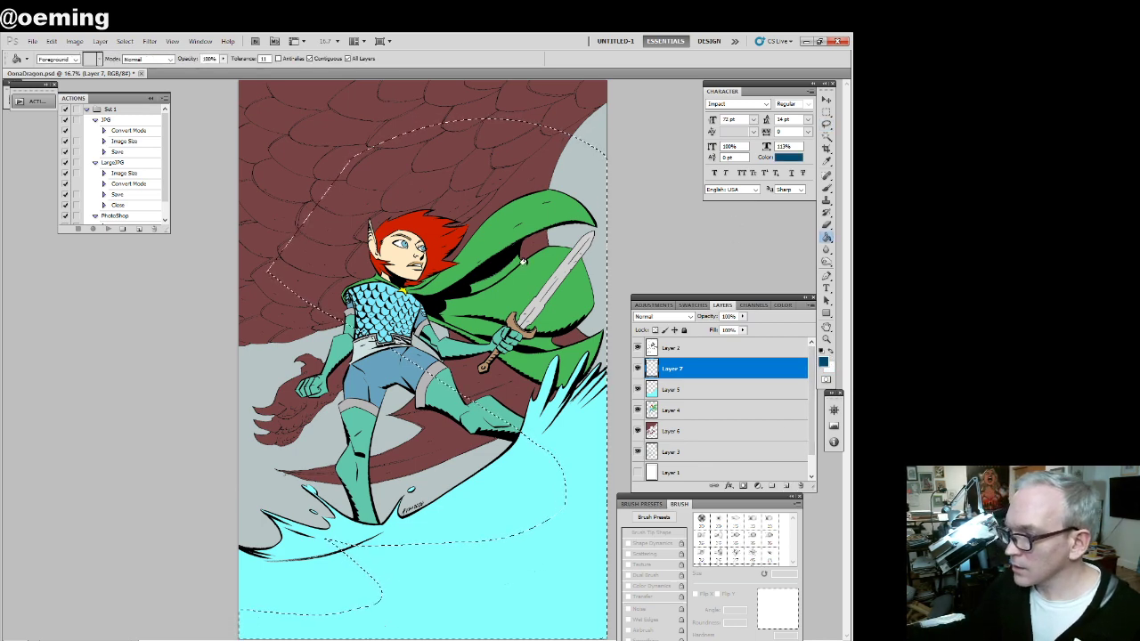
pyautogui.click(348, 59)
pyautogui.click(500, 274)
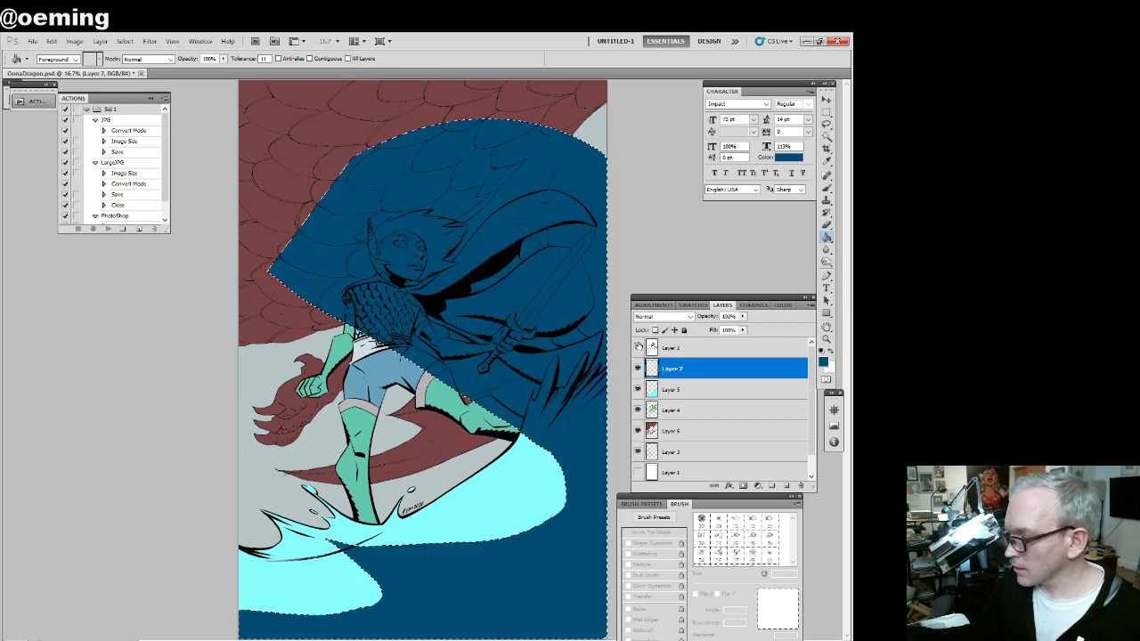
# Deselect the filled shadow area
pyautogui.click(826, 113)
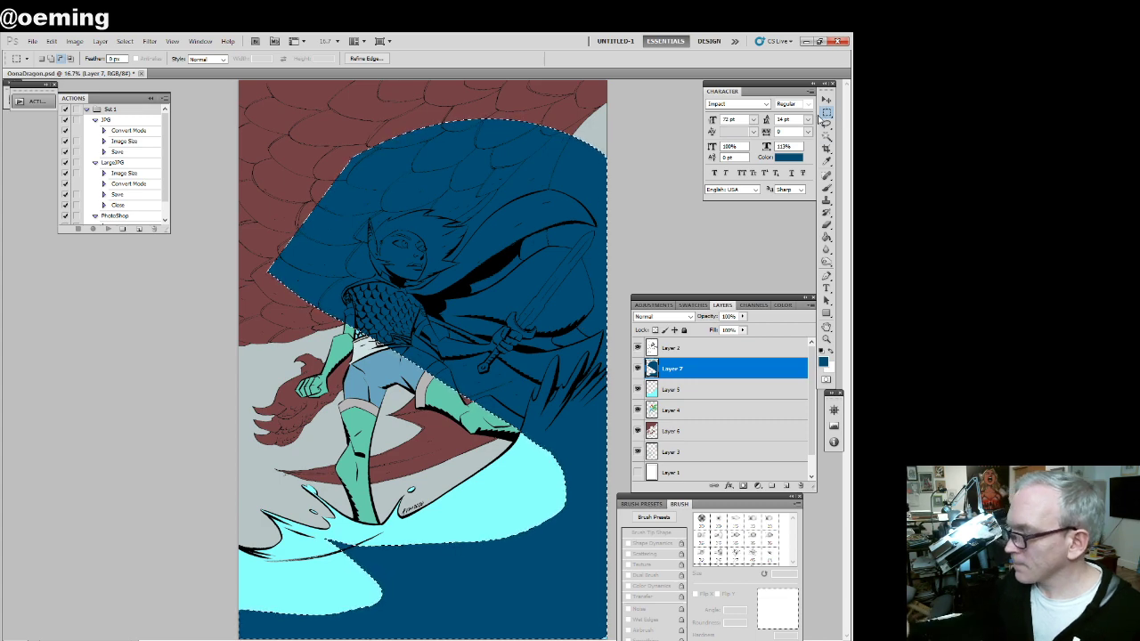
pyautogui.rightClick(458, 329)
pyautogui.click(485, 345)
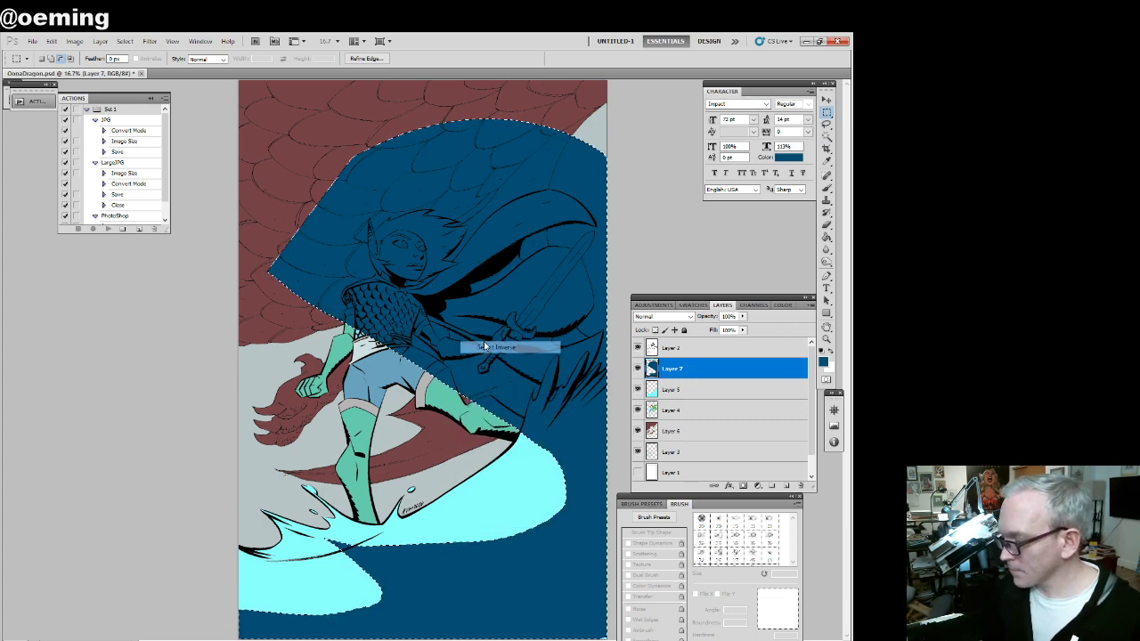
pyautogui.rightClick(481, 326)
pyautogui.click(504, 332)
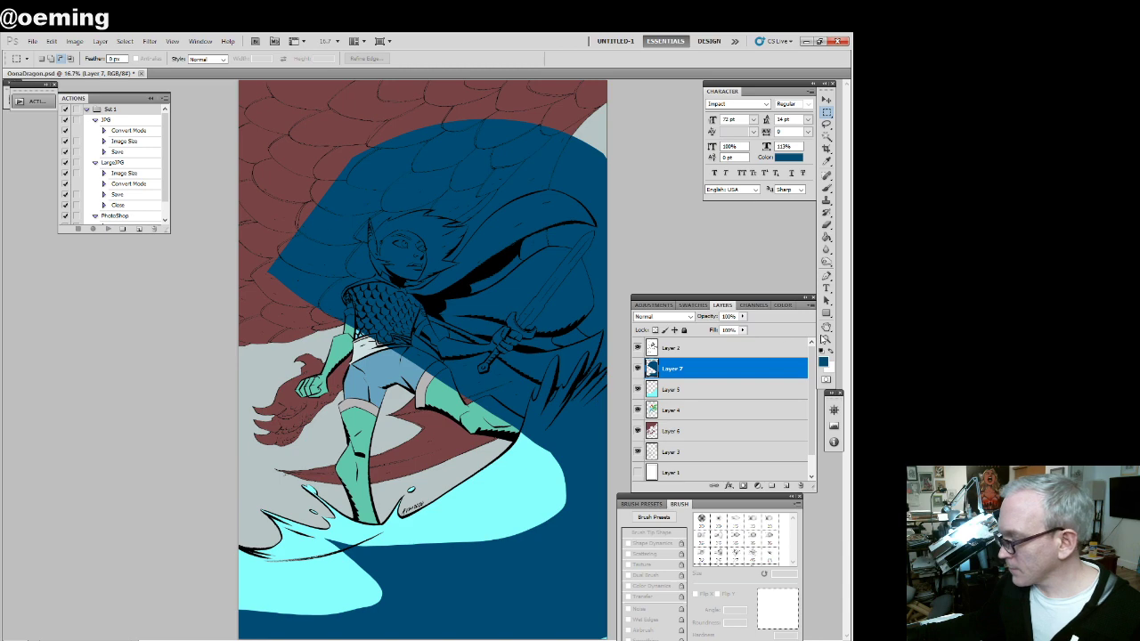
# Hide all the artwork layers except the figure's flat colors on Layer 4
pyautogui.click(827, 338)
pyautogui.moveTo(497, 246)
pyautogui.mouseDown()
pyautogui.moveTo(504, 241)
pyautogui.moveTo(484, 243)
pyautogui.mouseUp()
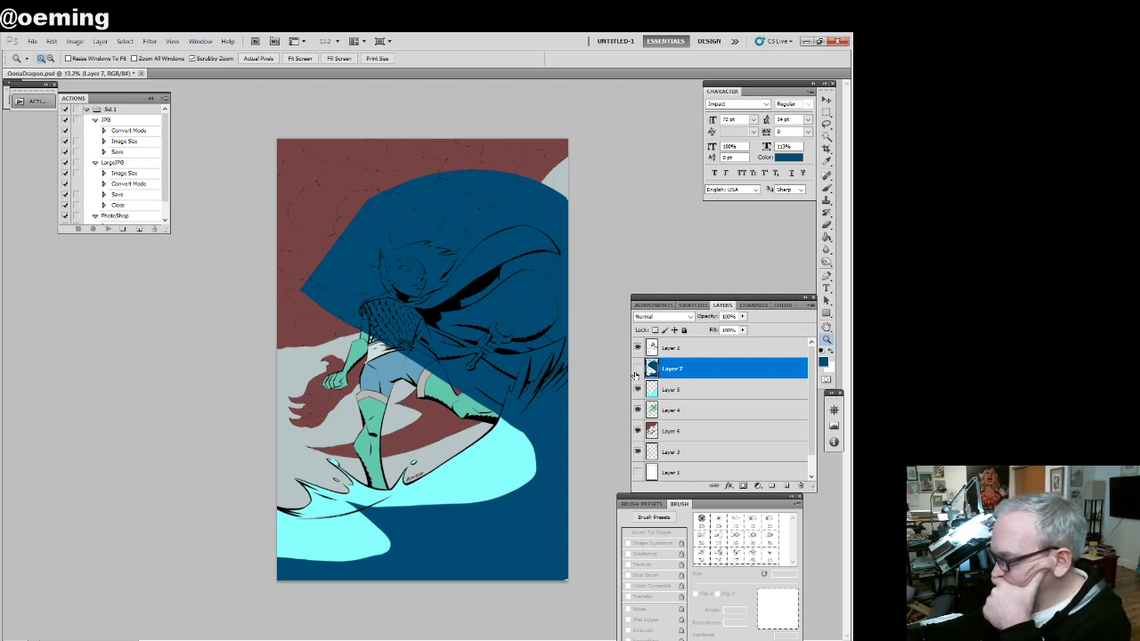
pyautogui.moveTo(634, 375); pyautogui.dragTo(636, 392)
pyautogui.click(638, 430)
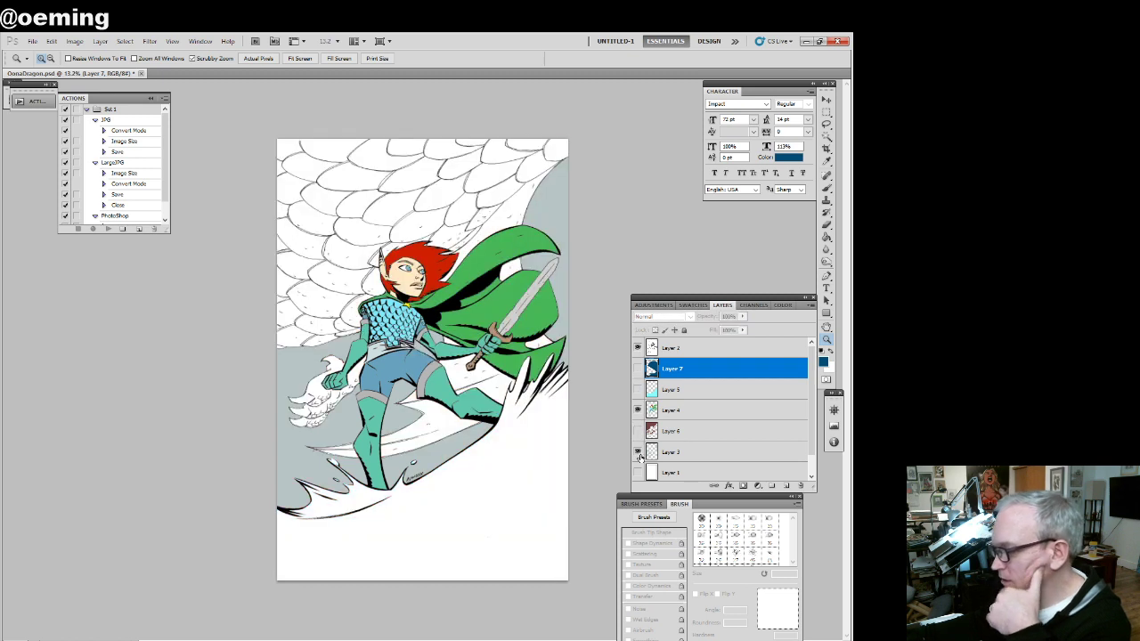
pyautogui.click(638, 453)
pyautogui.click(636, 348)
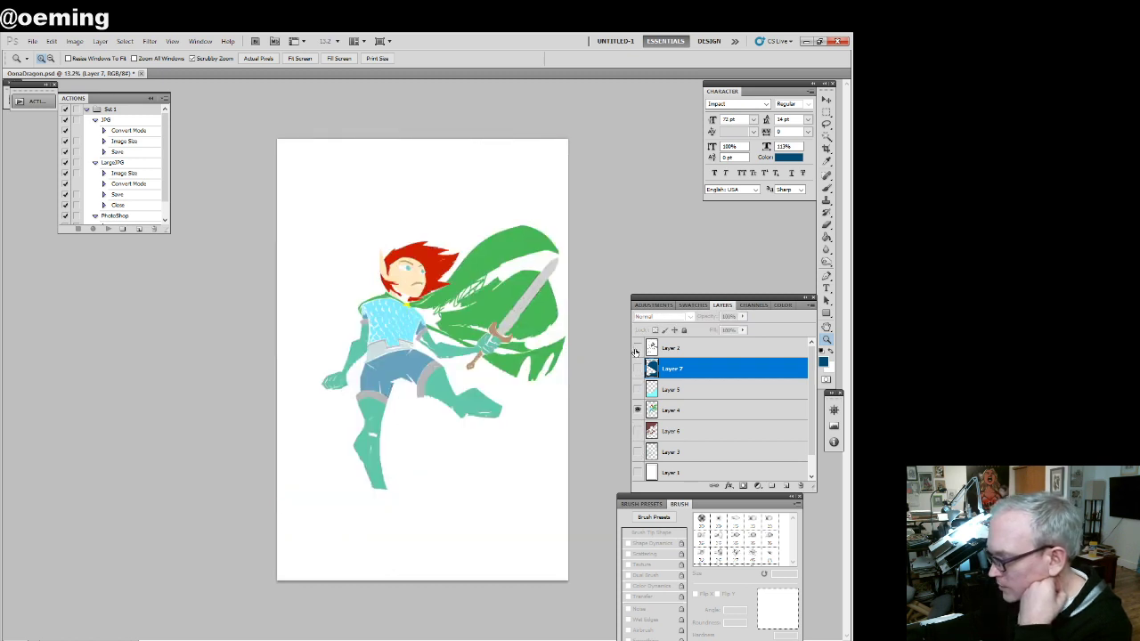
# Show the water on Layer 5 together with the figure, and briefly preview the dragon color on Layer 6
pyautogui.click(638, 390)
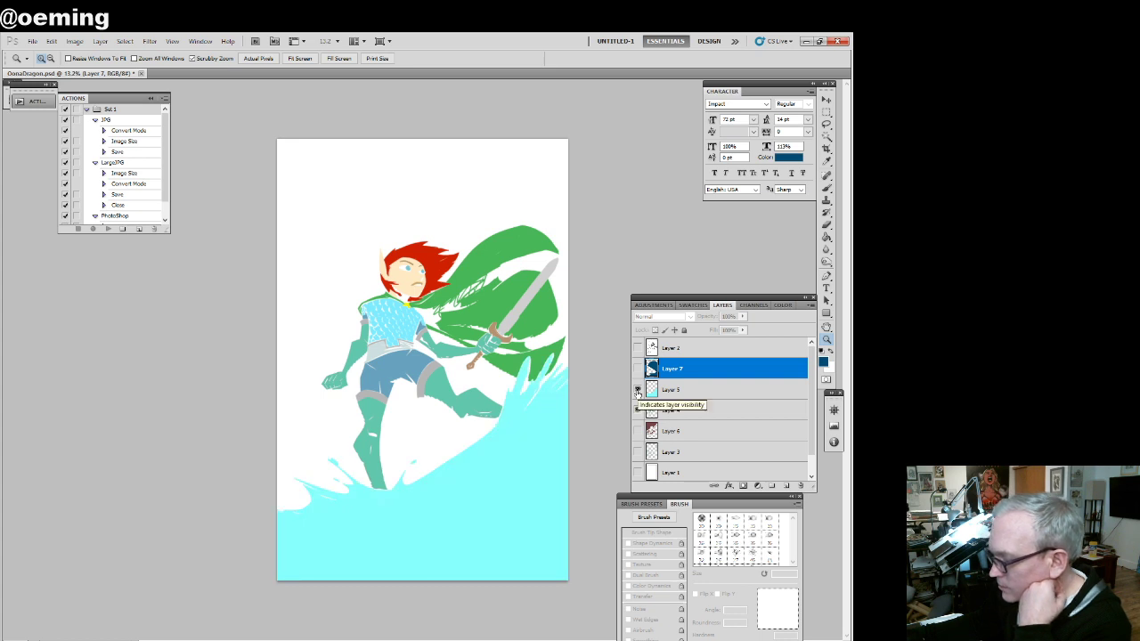
pyautogui.click(638, 410)
pyautogui.click(637, 431)
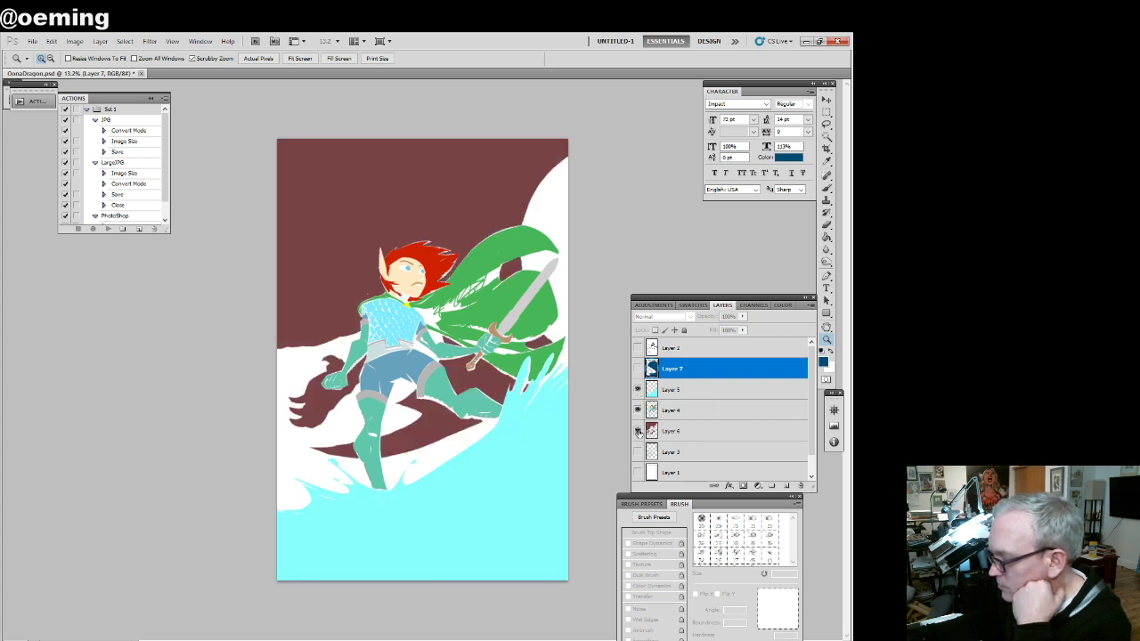
pyautogui.click(637, 431)
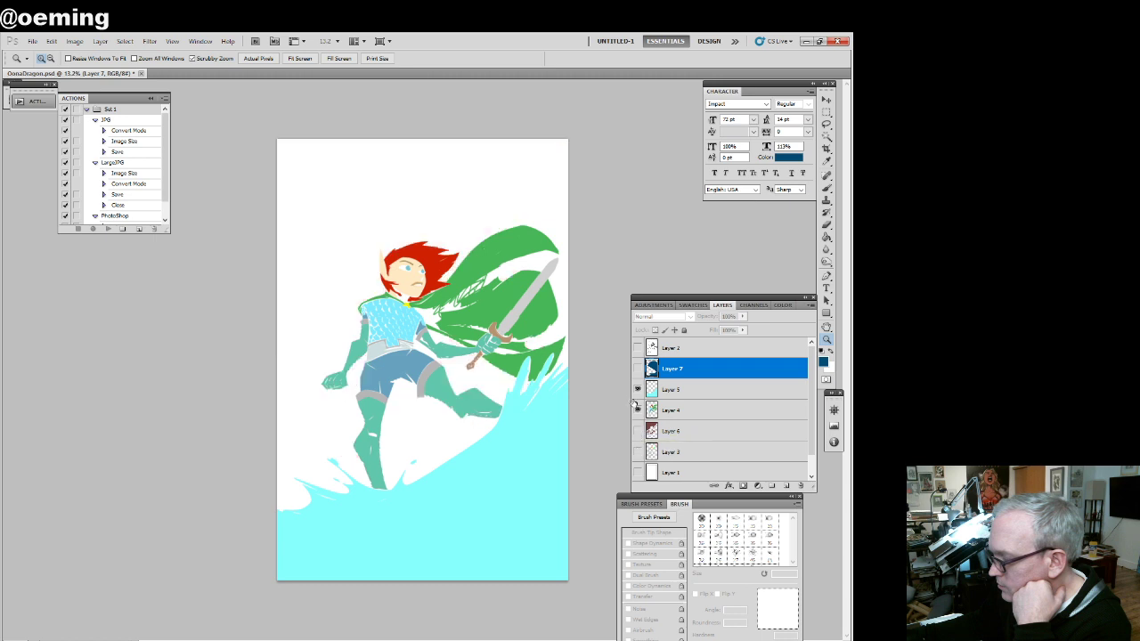
pyautogui.click(826, 136)
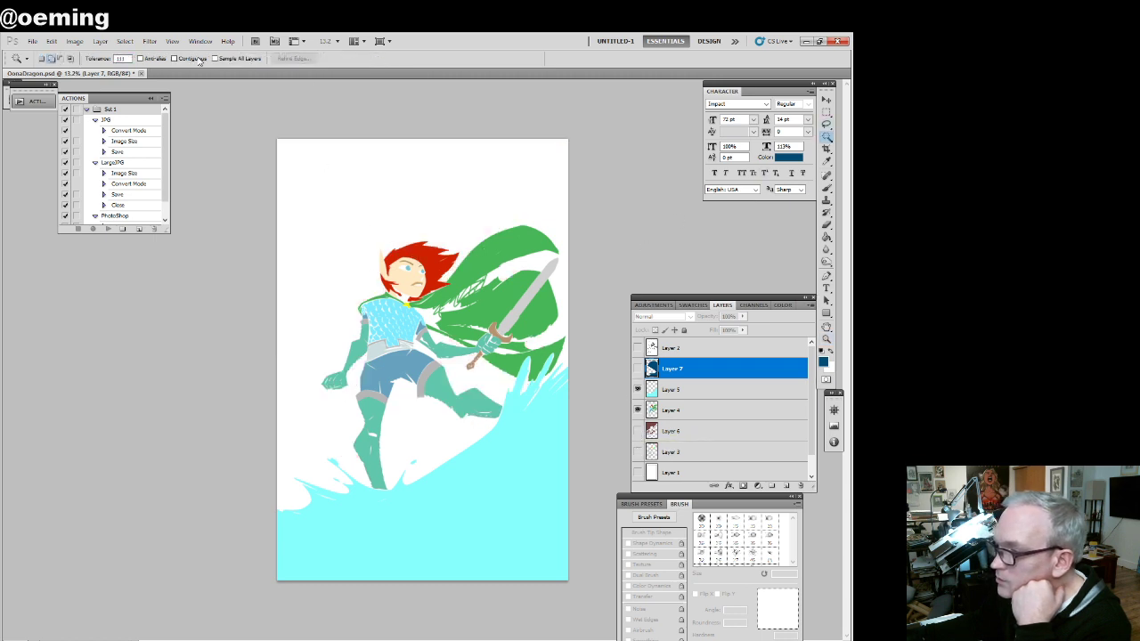
pyautogui.click(509, 249)
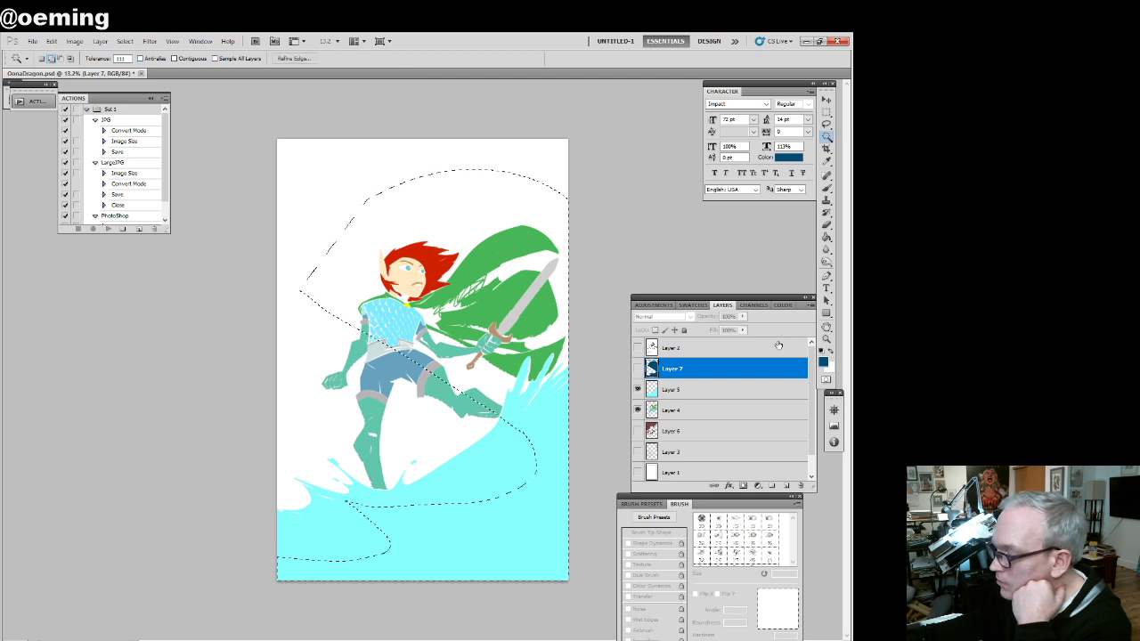
pyautogui.click(826, 113)
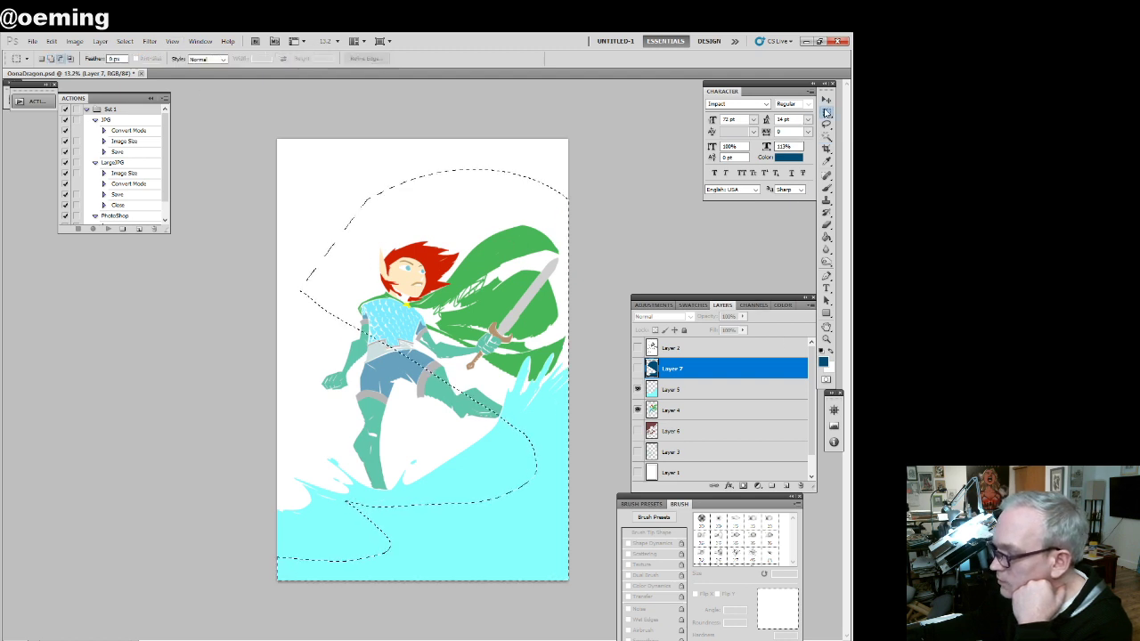
pyautogui.rightClick(488, 274)
pyautogui.click(517, 281)
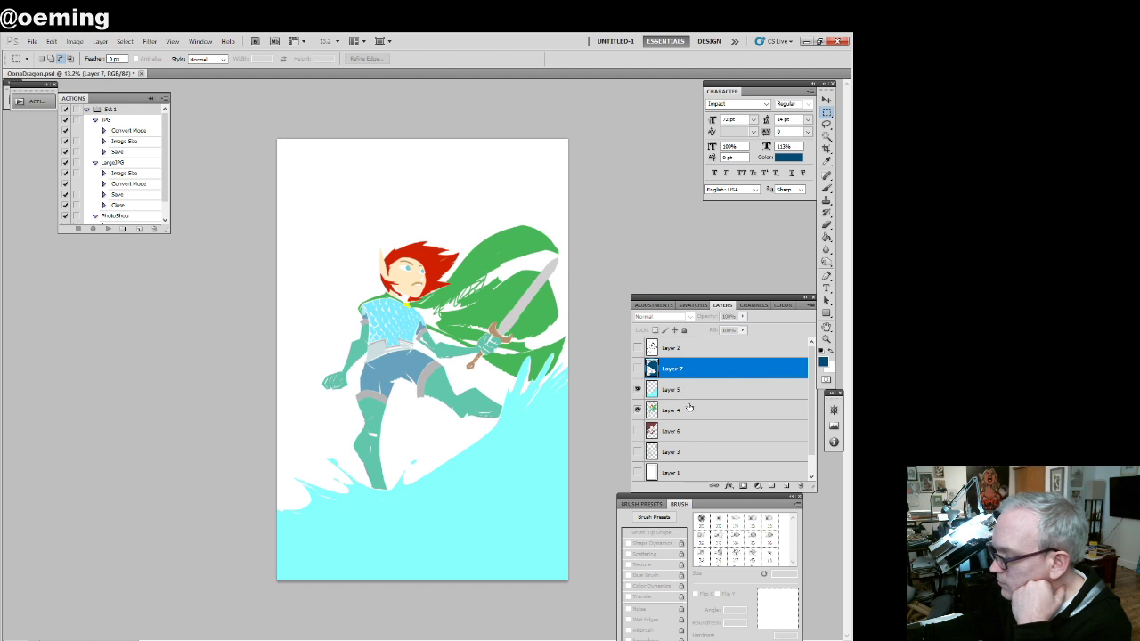
# Select the figure's flat body colors on Layer 4 with the Magic Wand and add the green cape to the selection
pyautogui.click(691, 408)
pyautogui.click(826, 137)
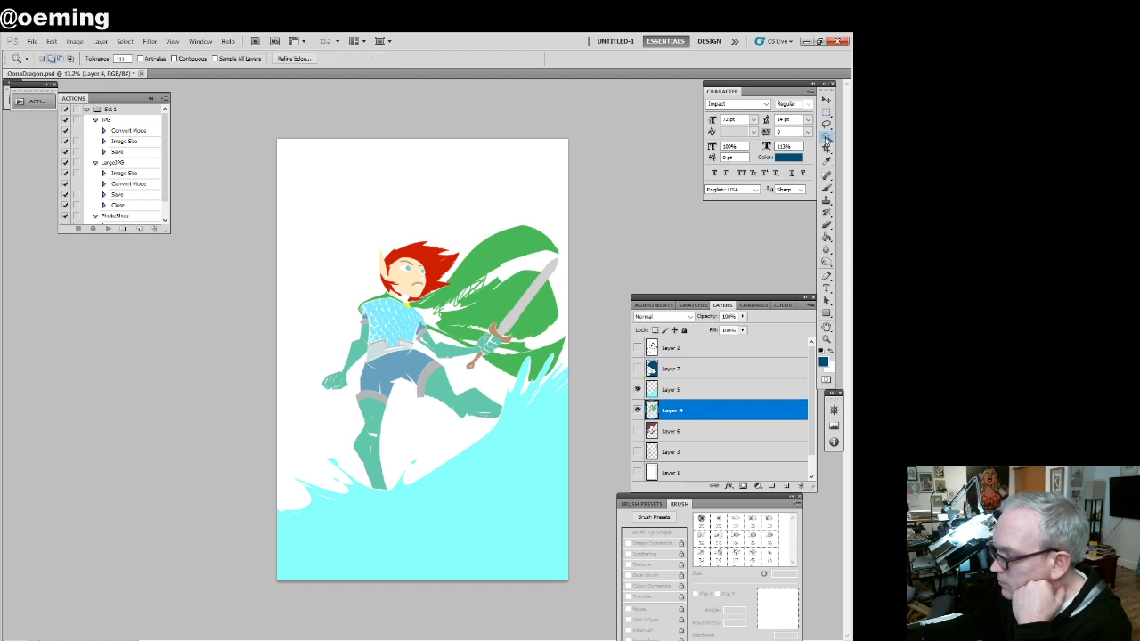
pyautogui.click(416, 363)
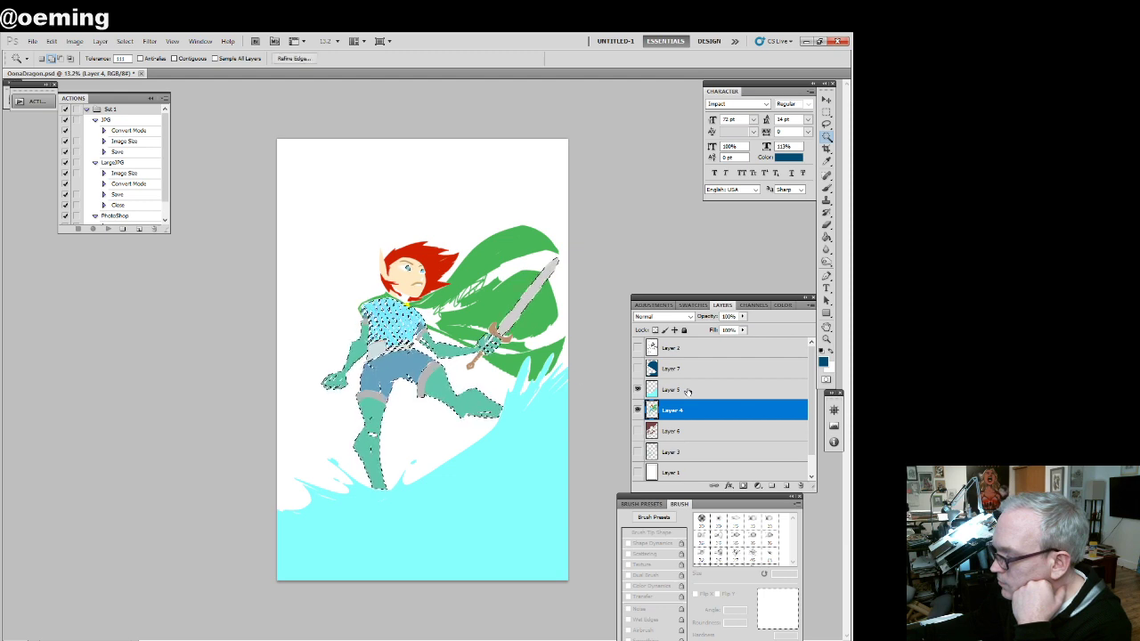
pyautogui.keyDown('shift'); pyautogui.click(495, 305); pyautogui.keyUp('shift')
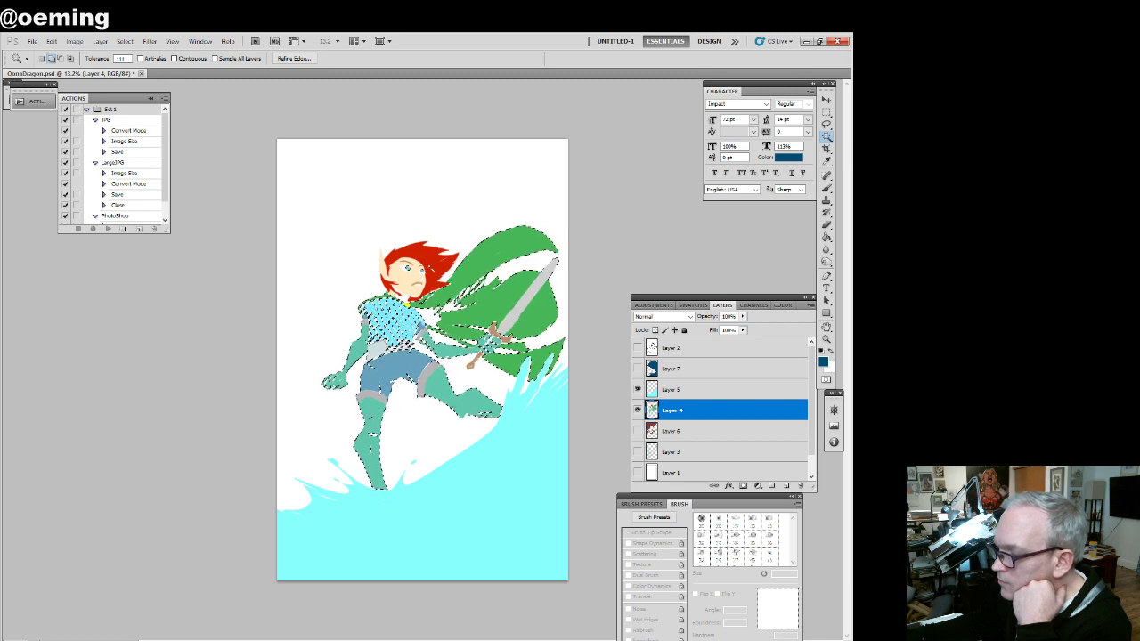
# Set the Magic Wand tolerance to 222 and add the figure's remaining colors and the water on Layer 5 to the selection
pyautogui.moveTo(131, 60); pyautogui.dragTo(85, 62)
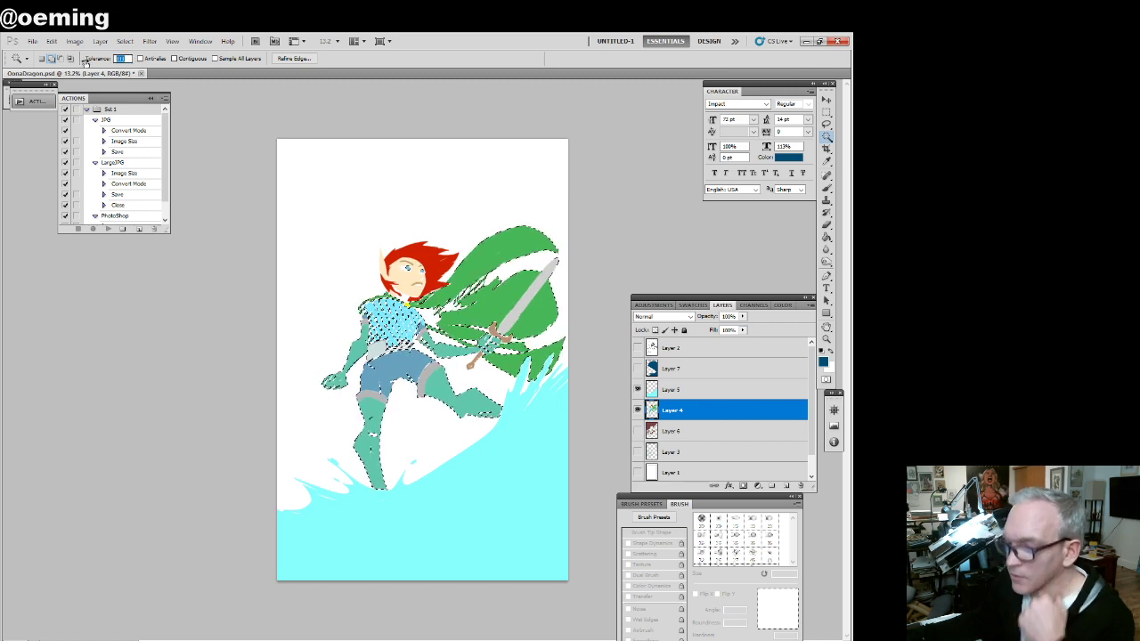
pyautogui.write('222')
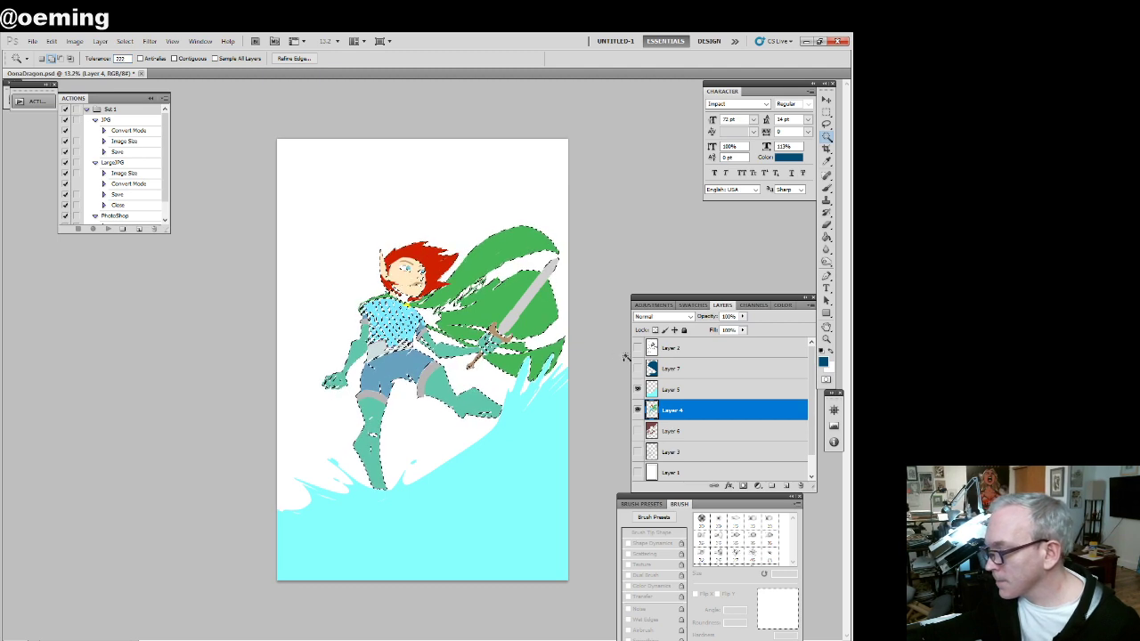
pyautogui.click(690, 392)
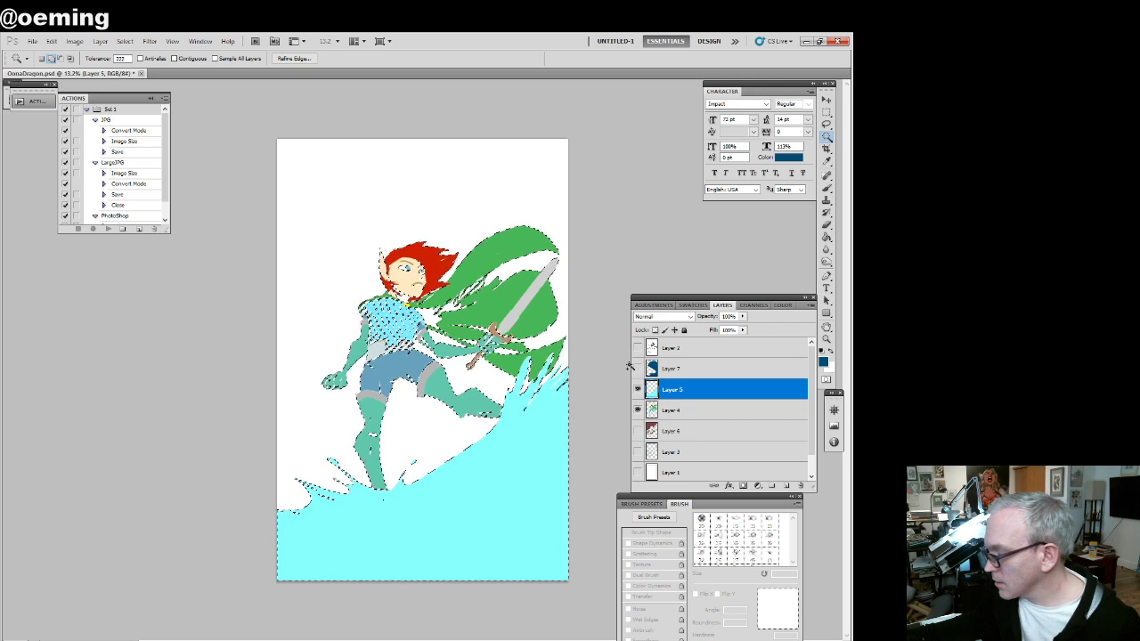
# Show Layer 7, delete its dark blue outside the figure and water using the inverted selection, and deselect
pyautogui.click(637, 368)
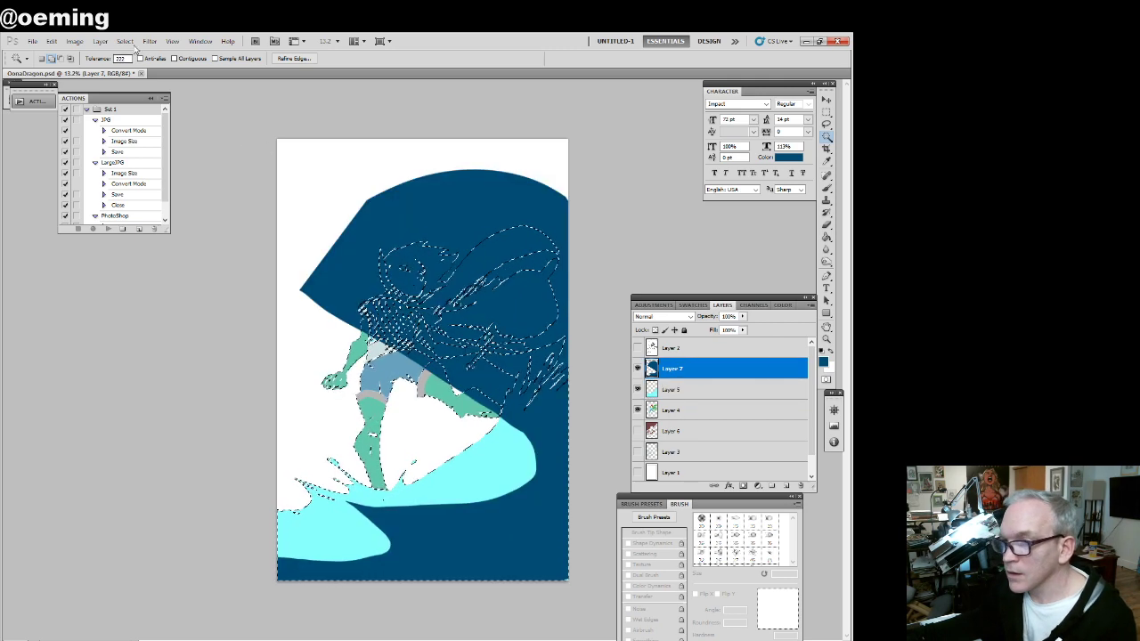
pyautogui.click(125, 41)
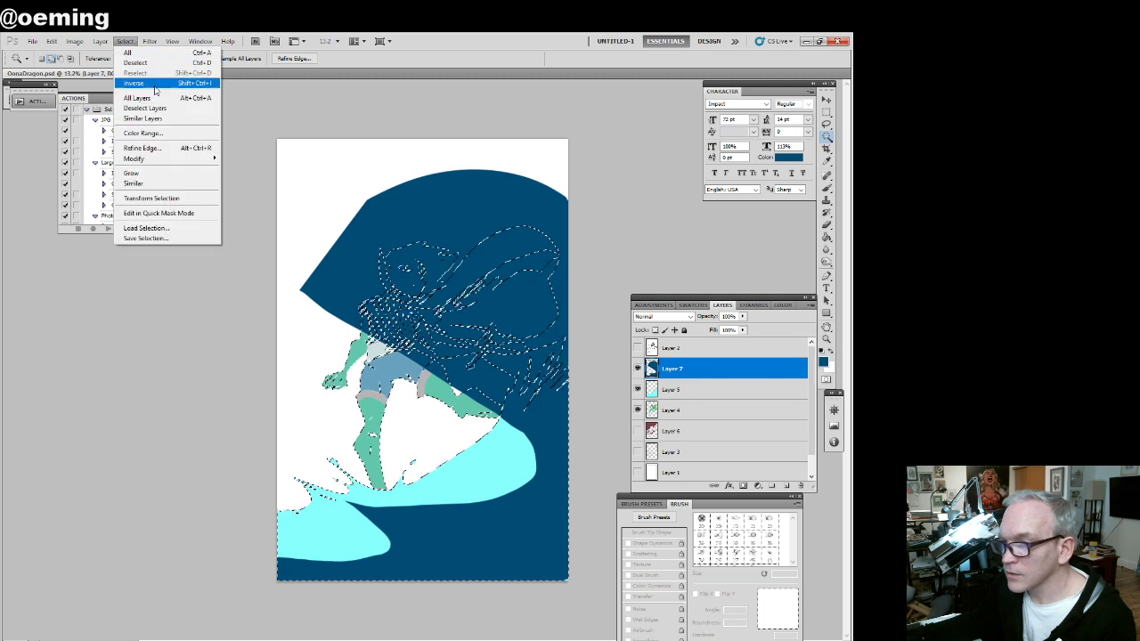
pyautogui.click(154, 85)
pyautogui.press('Delete')
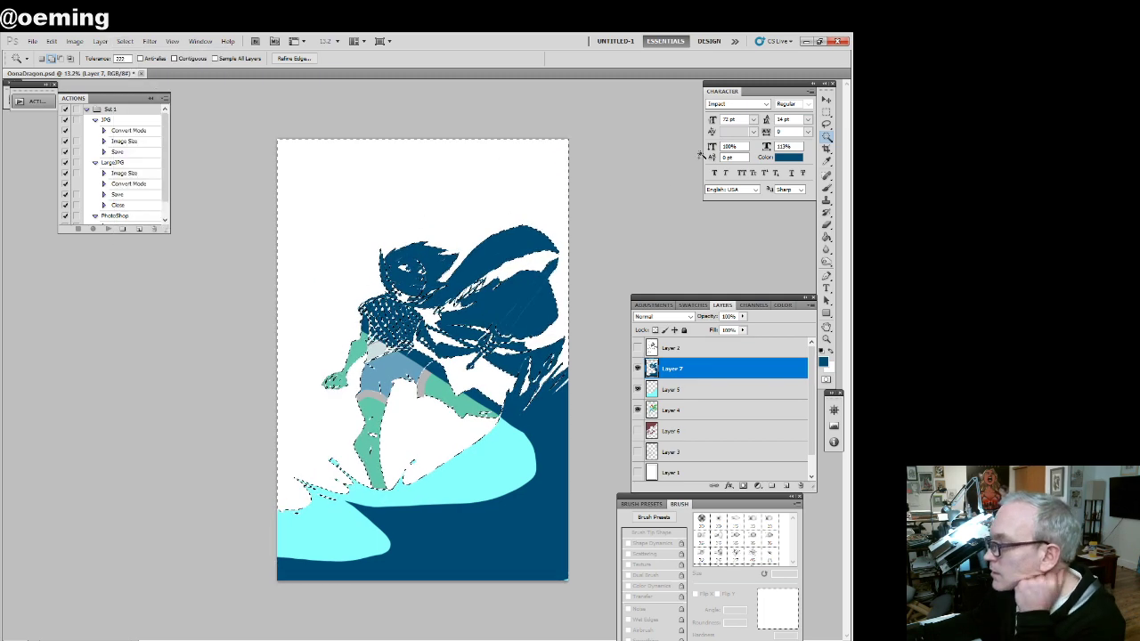
pyautogui.click(827, 112)
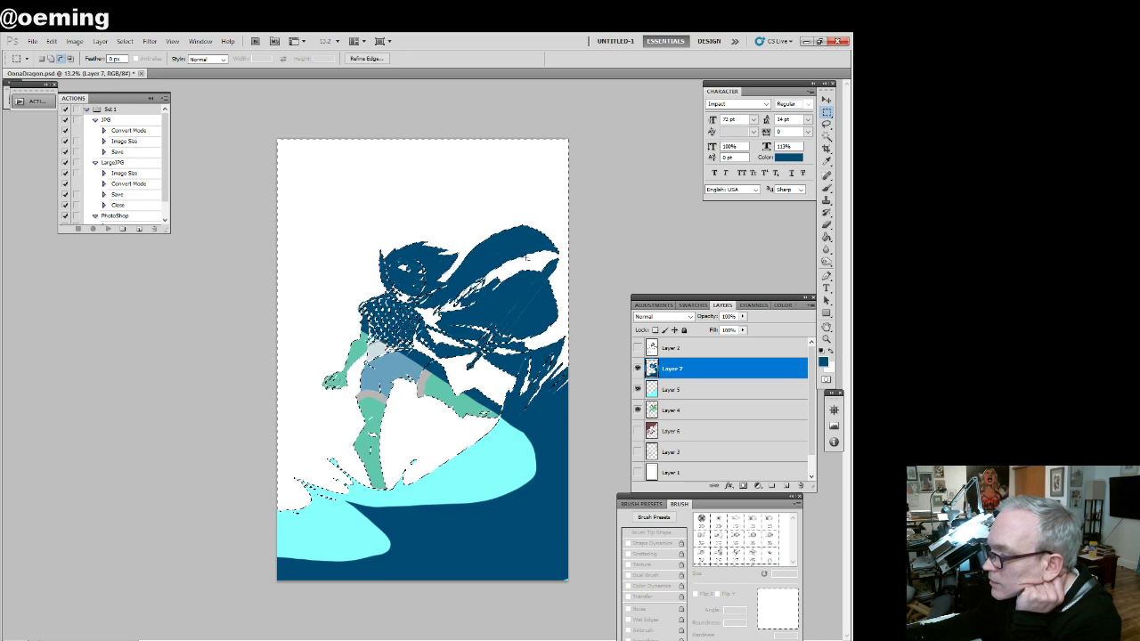
pyautogui.rightClick(539, 266)
pyautogui.click(539, 265)
# Show the hidden line art and dragon color layers, and lower the opacity of the Layer 7 shadow to 45%
pyautogui.click(638, 348)
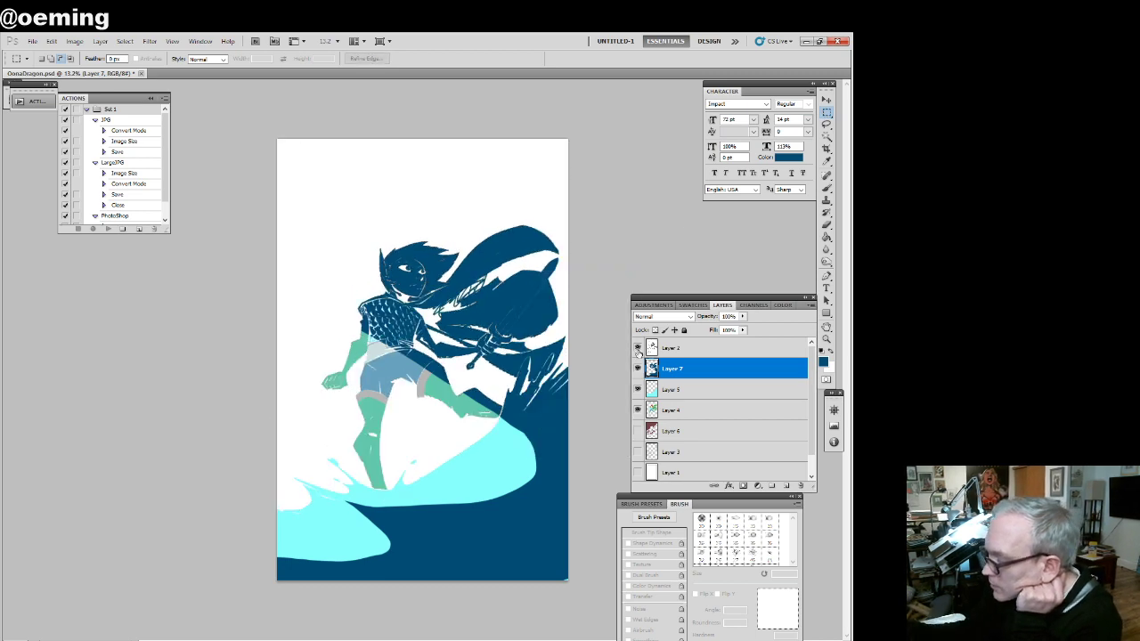
pyautogui.moveTo(637, 430); pyautogui.dragTo(638, 451)
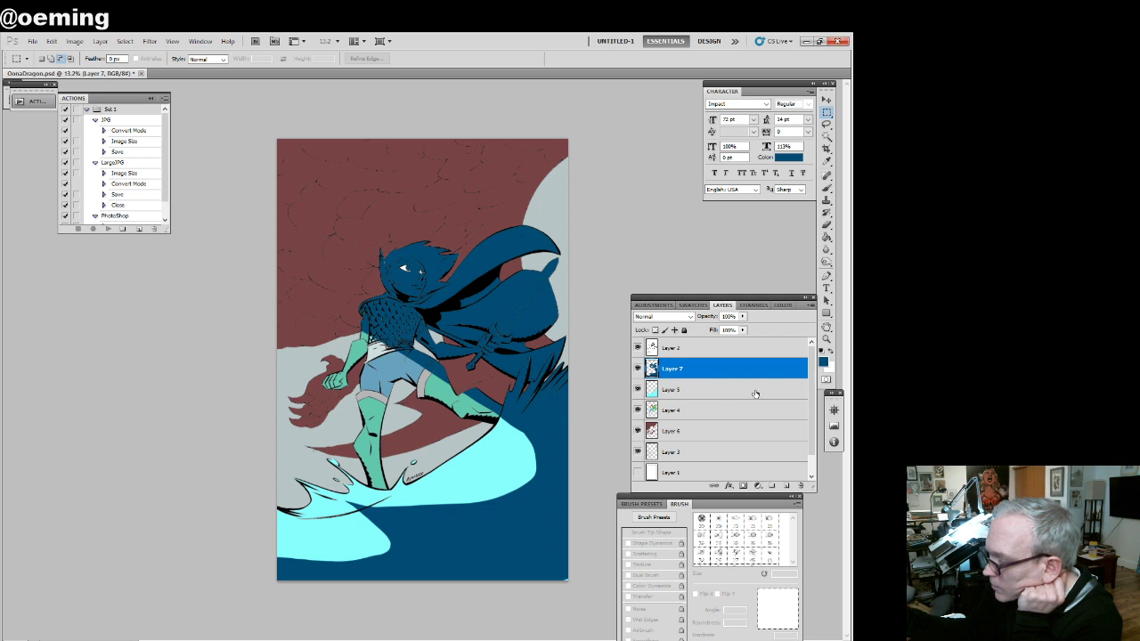
pyautogui.click(743, 317)
pyautogui.moveTo(743, 328); pyautogui.dragTo(715, 332)
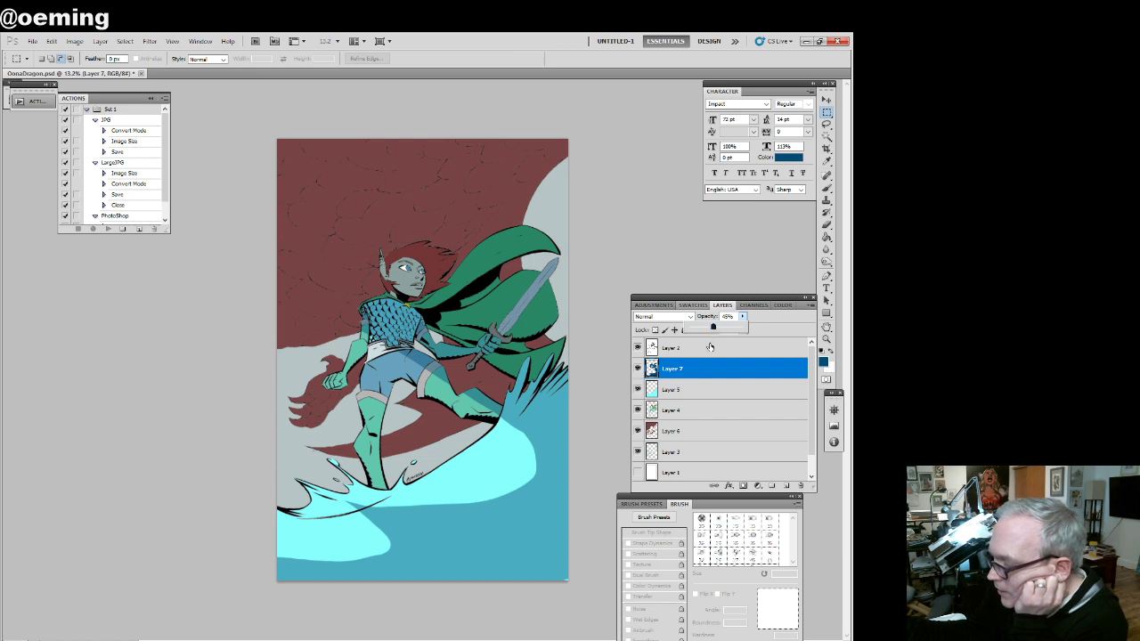
# Shift the hue of the dragon color on Layer 6 to a dark purple with Hue/Saturation
pyautogui.click(710, 432)
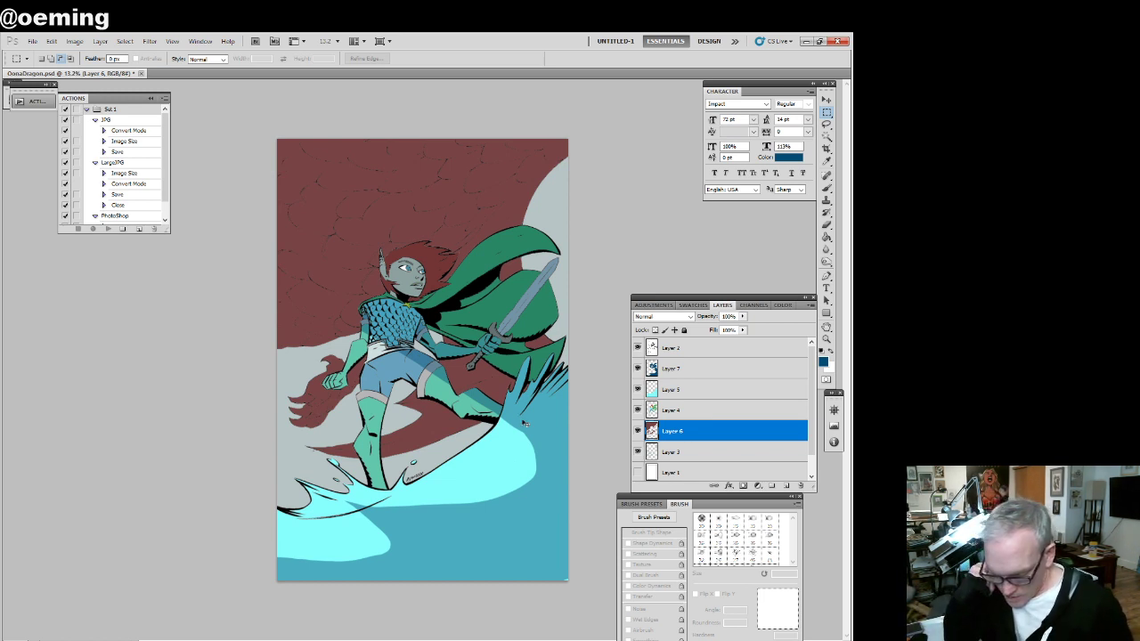
pyautogui.hotkey('ctrl', 'u')
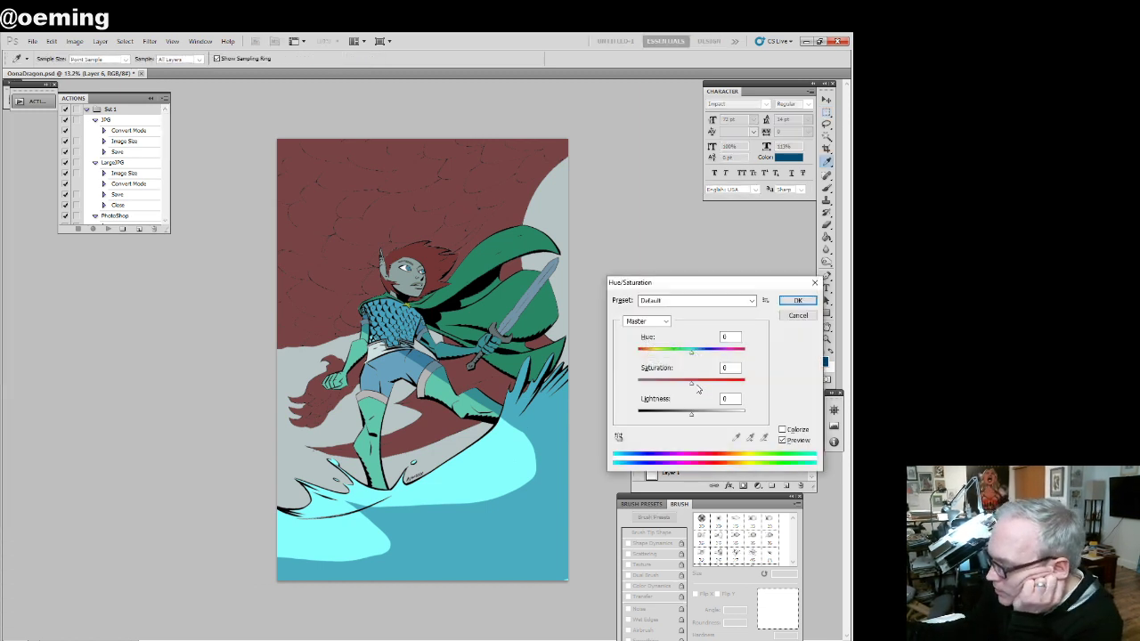
pyautogui.moveTo(692, 351); pyautogui.dragTo(655, 359)
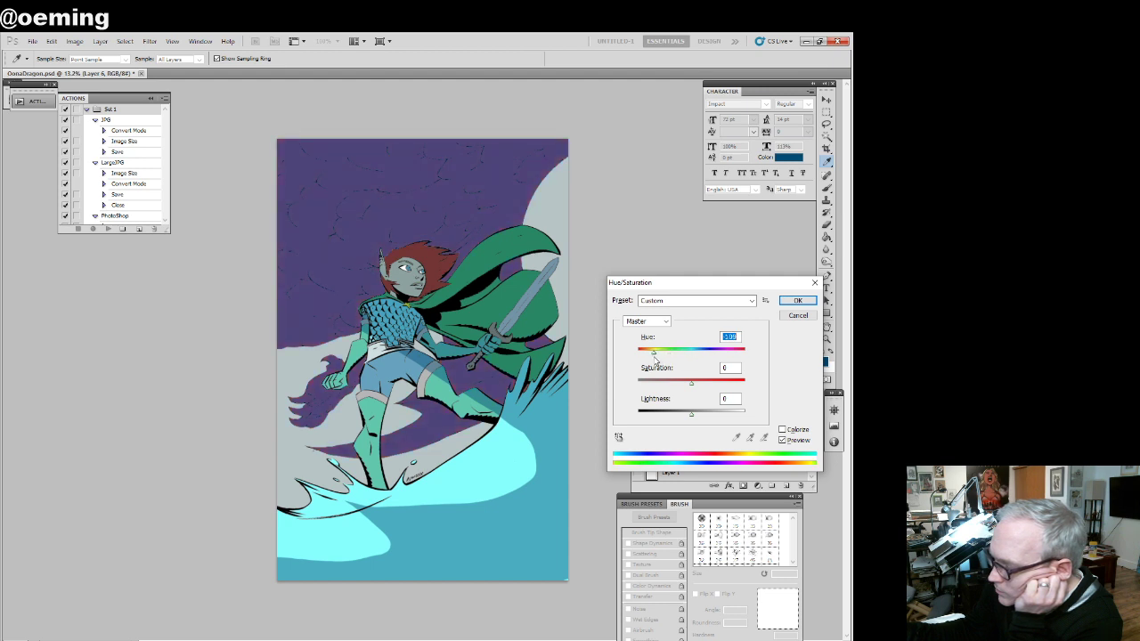
pyautogui.moveTo(655, 360); pyautogui.dragTo(654, 361)
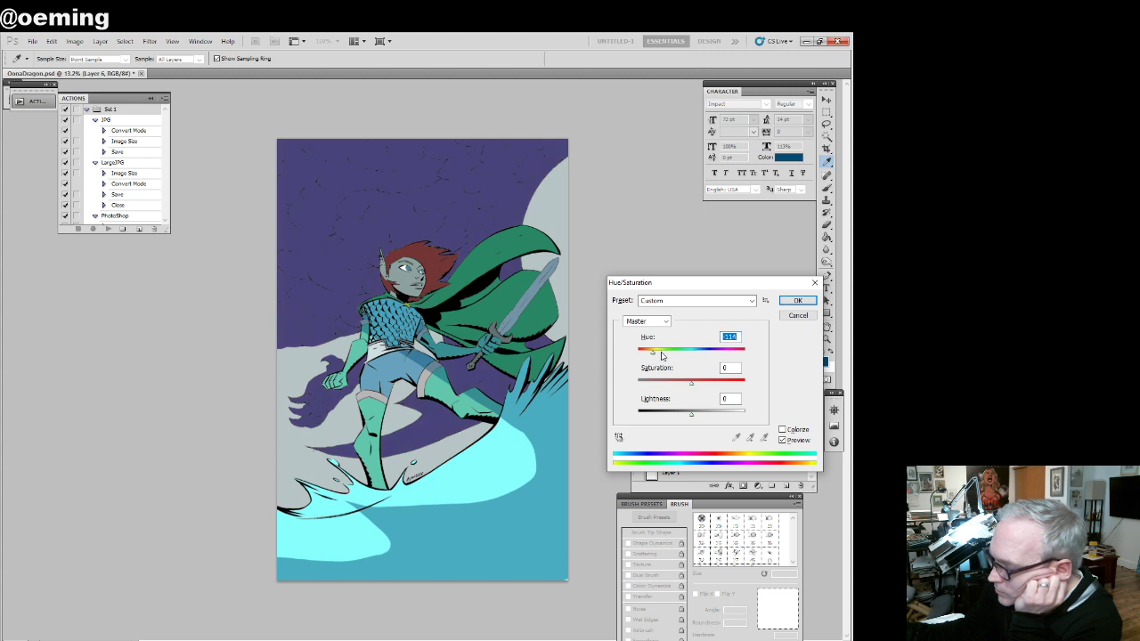
pyautogui.click(796, 301)
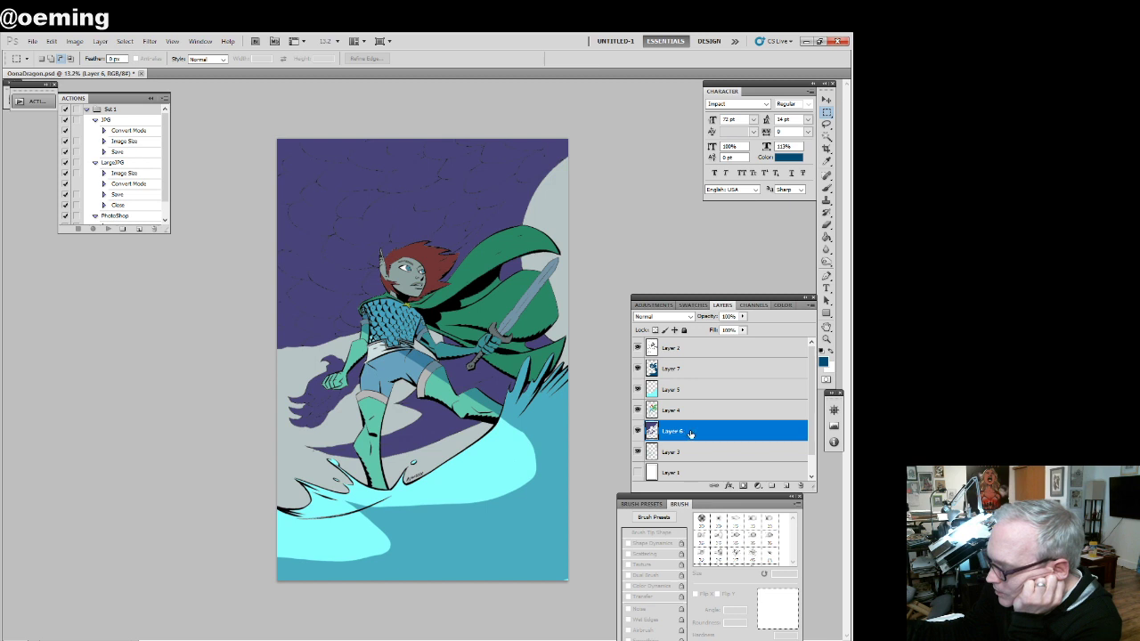
pyautogui.click(674, 318)
pyautogui.click(670, 355)
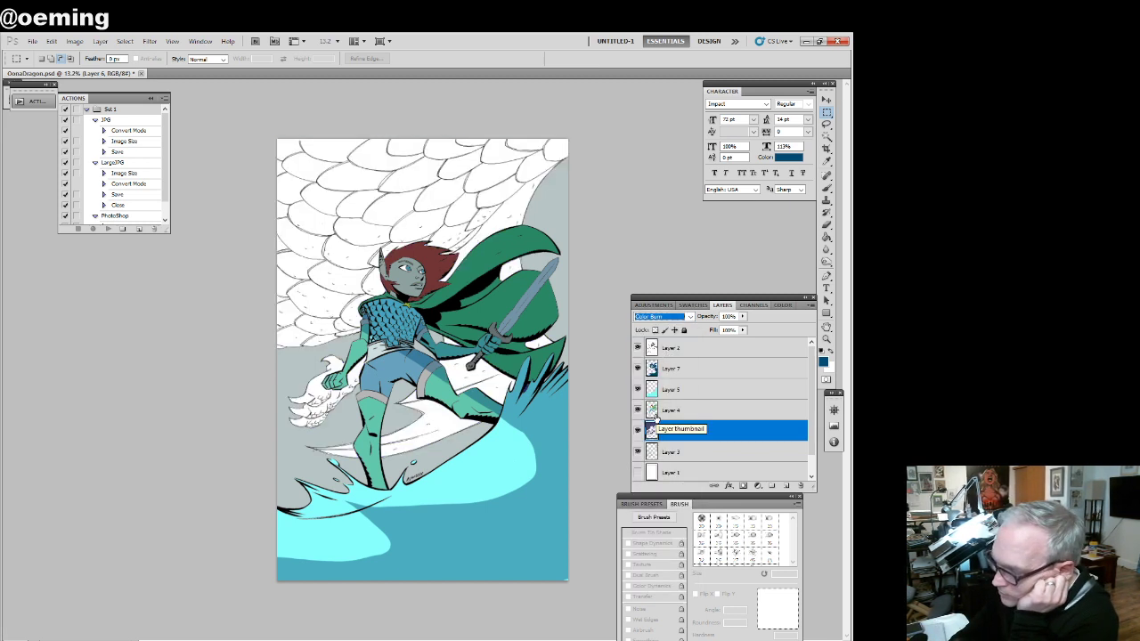
pyautogui.press('Down')
pyautogui.press('Down')
pyautogui.press('Down')
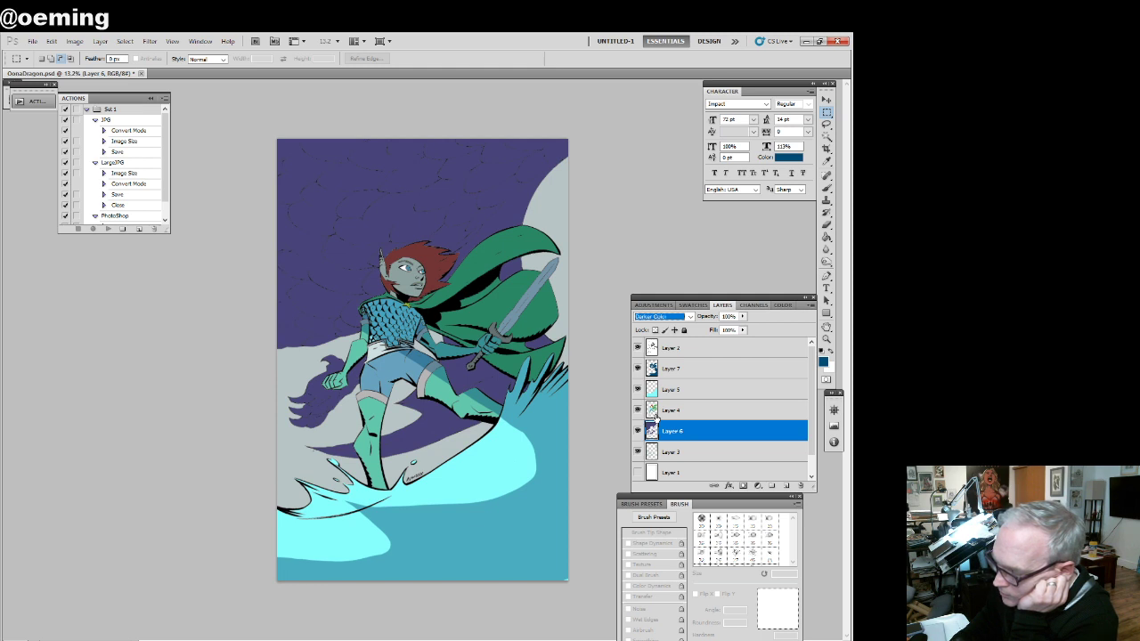
pyautogui.press('Up')
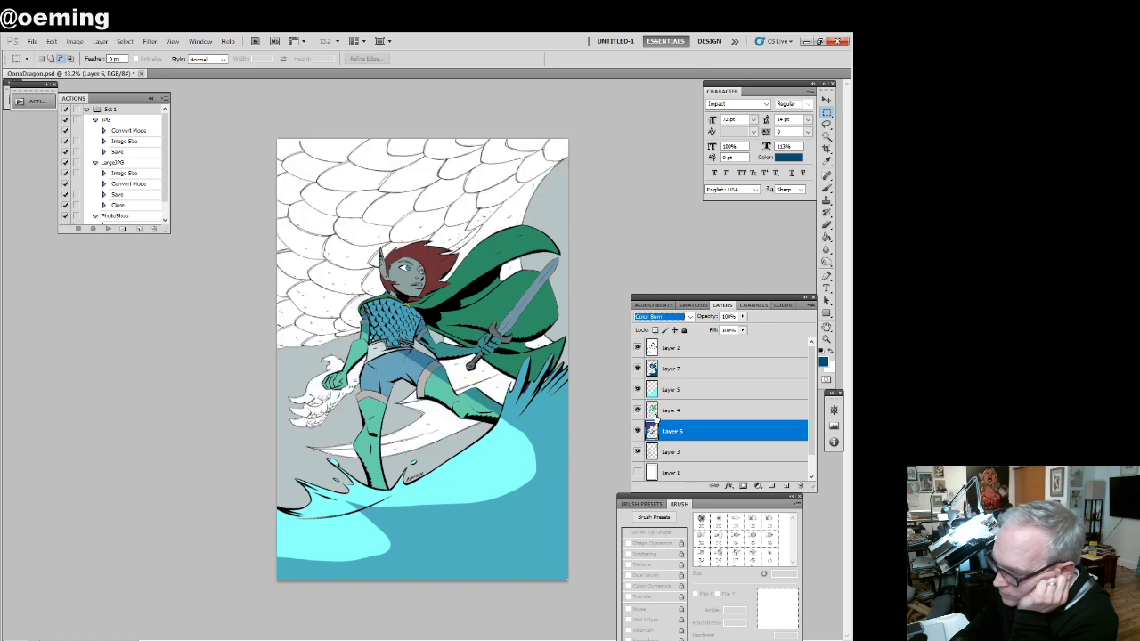
pyautogui.press('Up')
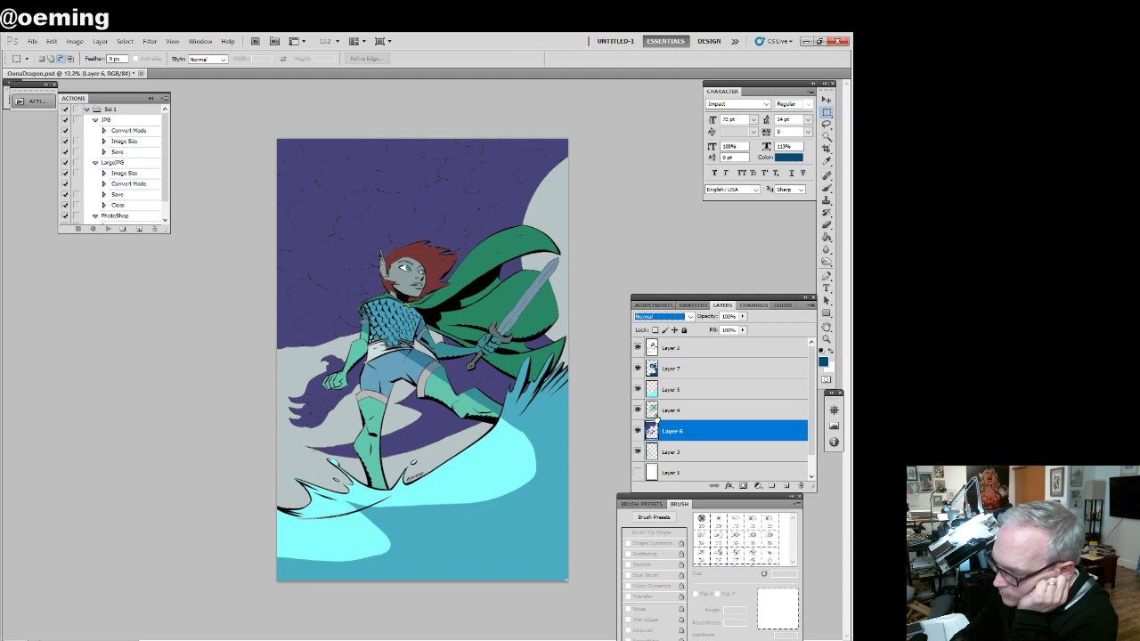
# Compare blend modes for the shadow on Layer 7, from Dissolve through Pin Light, and set it to Linear Light
pyautogui.click(699, 369)
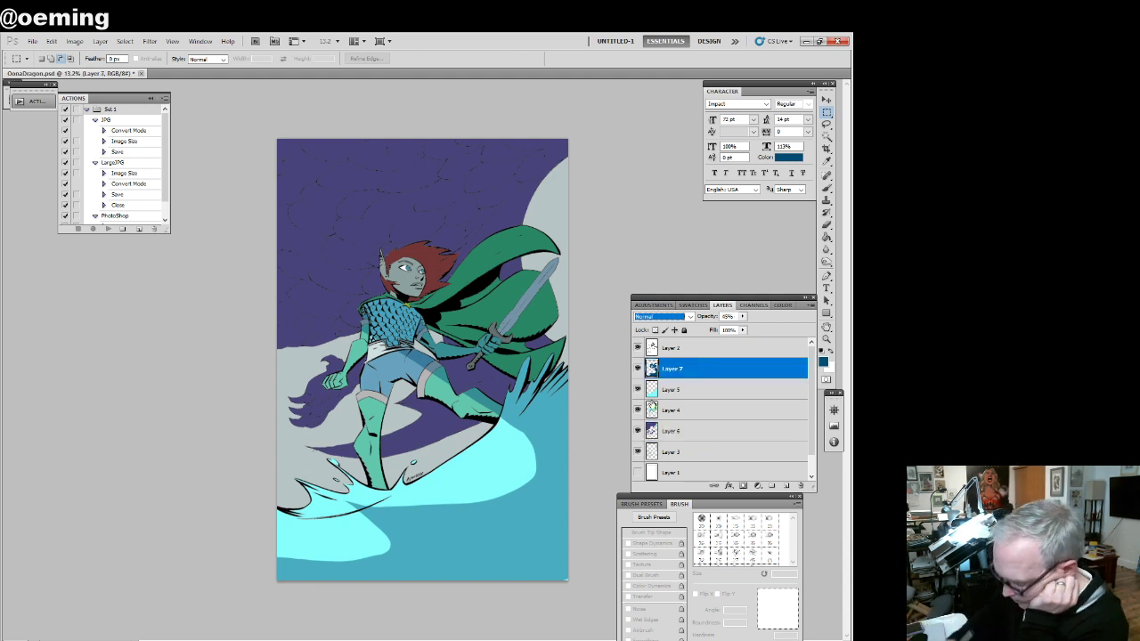
pyautogui.press('Down')
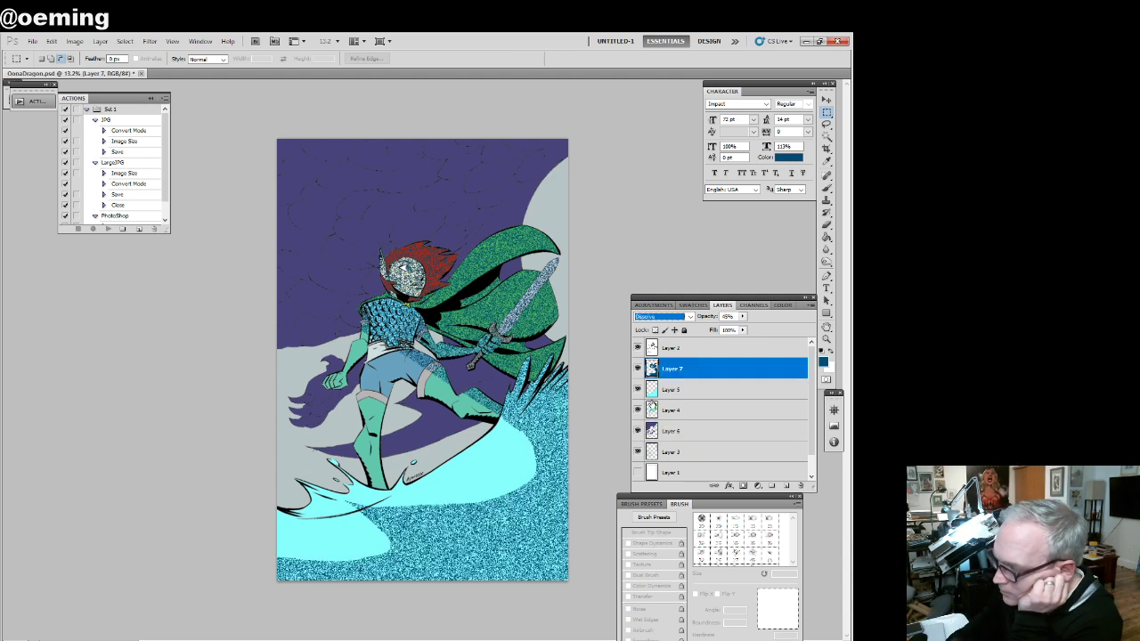
pyautogui.press('Down')
pyautogui.press('Down')
pyautogui.press('Down')
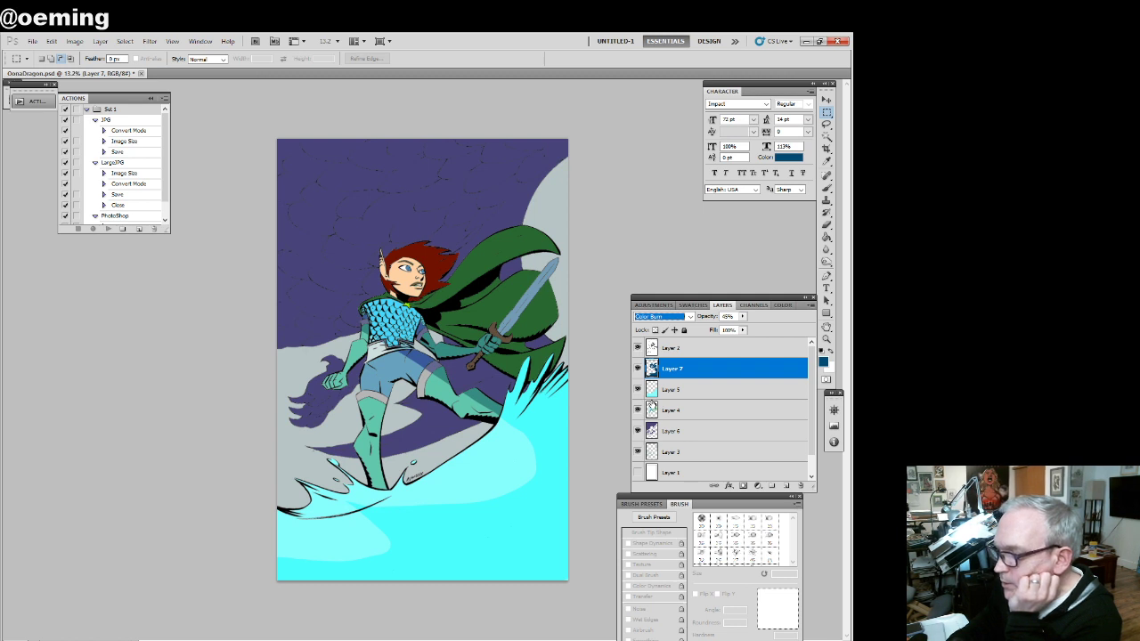
pyautogui.press('Up')
pyautogui.press('Up')
pyautogui.press('Up')
pyautogui.press('Down')
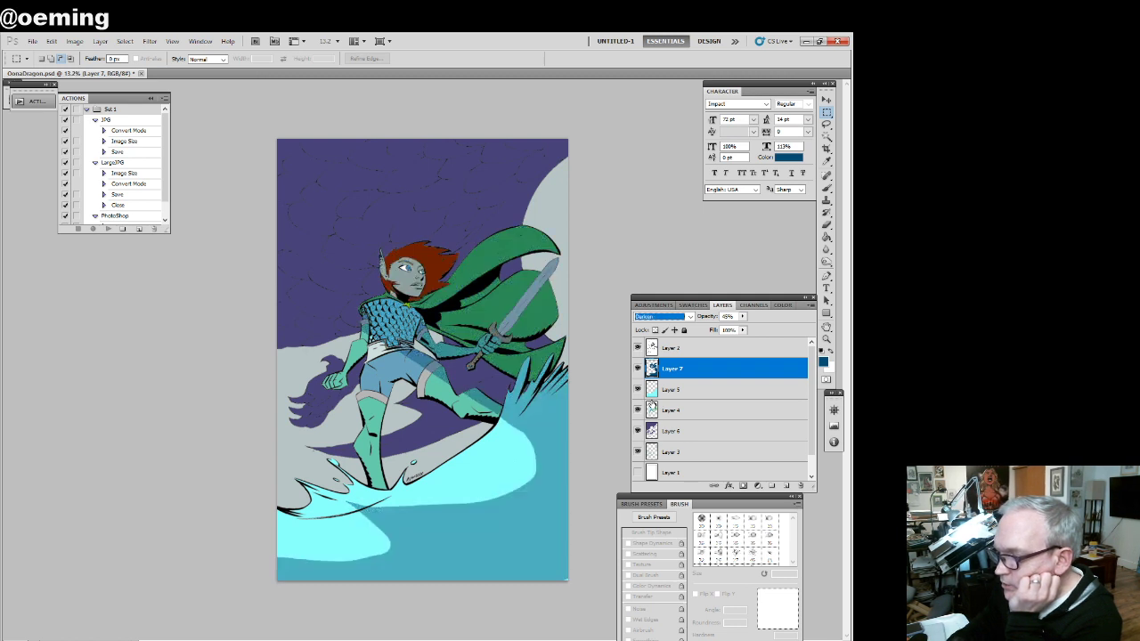
pyautogui.press('Down')
pyautogui.press('Down')
pyautogui.press('Down')
pyautogui.press('Down')
pyautogui.press('Down')
pyautogui.press('Down')
pyautogui.press('Down')
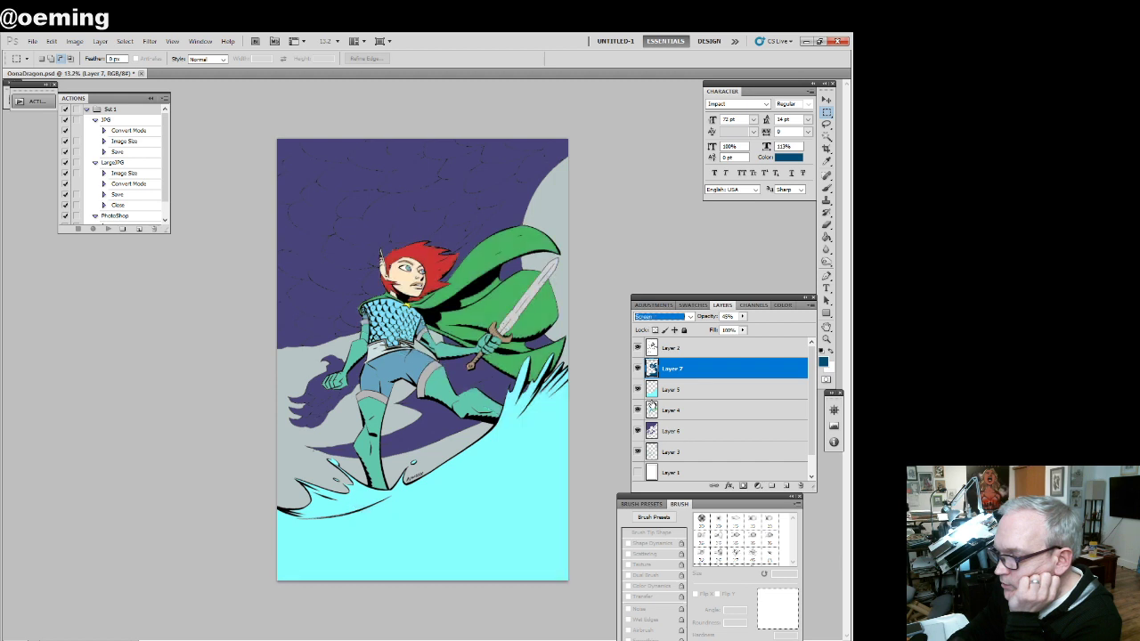
pyautogui.press('Down')
pyautogui.press('Down')
pyautogui.press('Down')
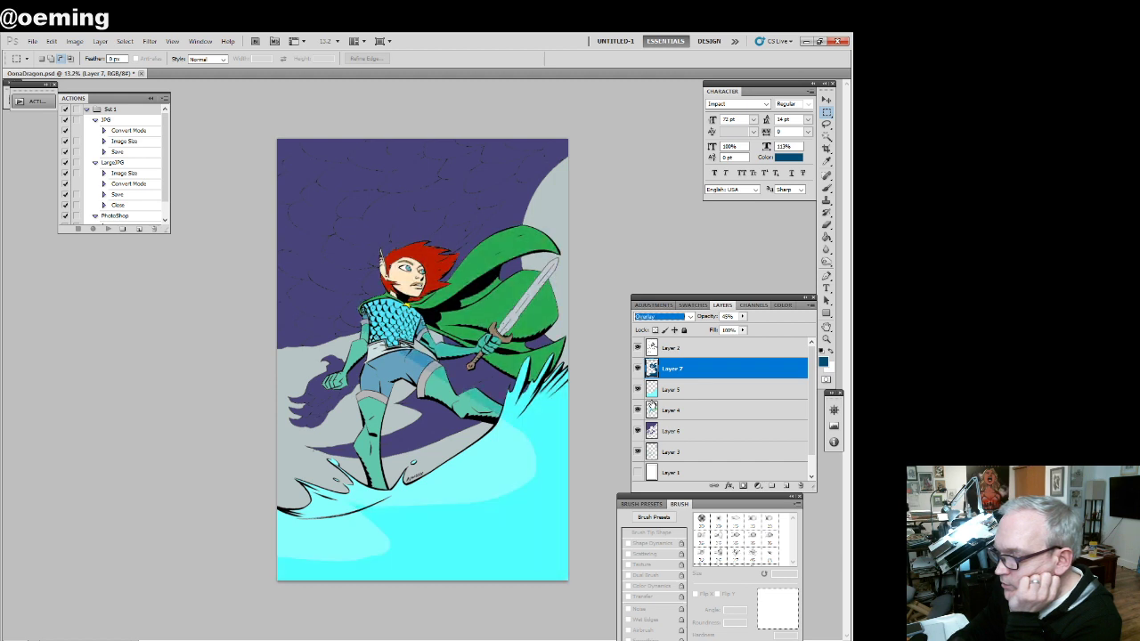
pyautogui.press('Down')
pyautogui.press('Down')
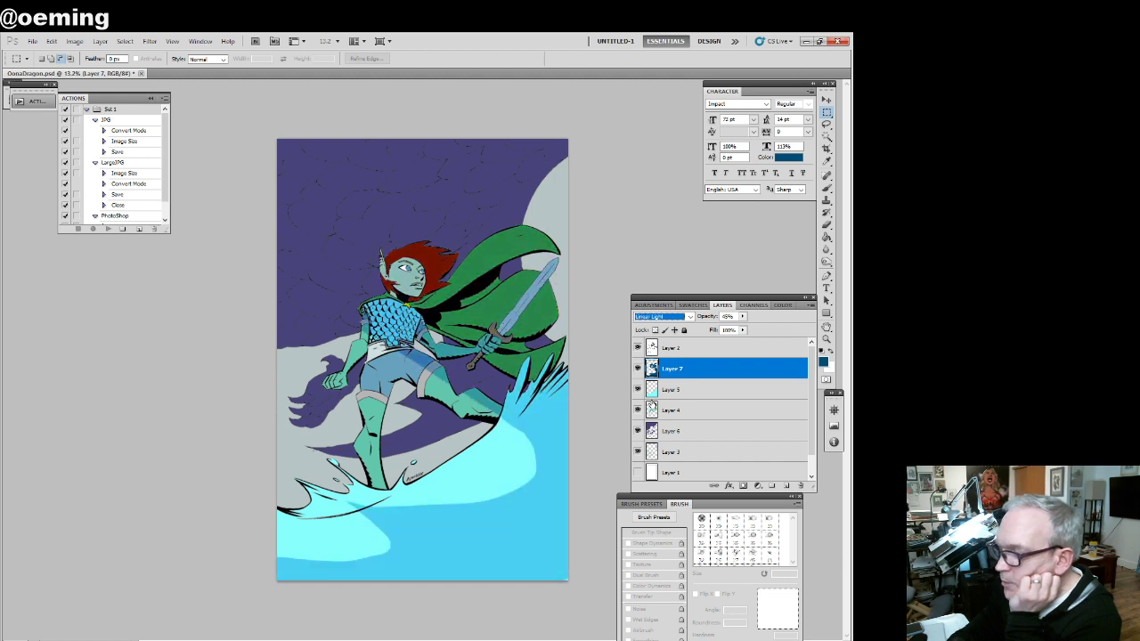
pyautogui.press('Down')
pyautogui.press('Down')
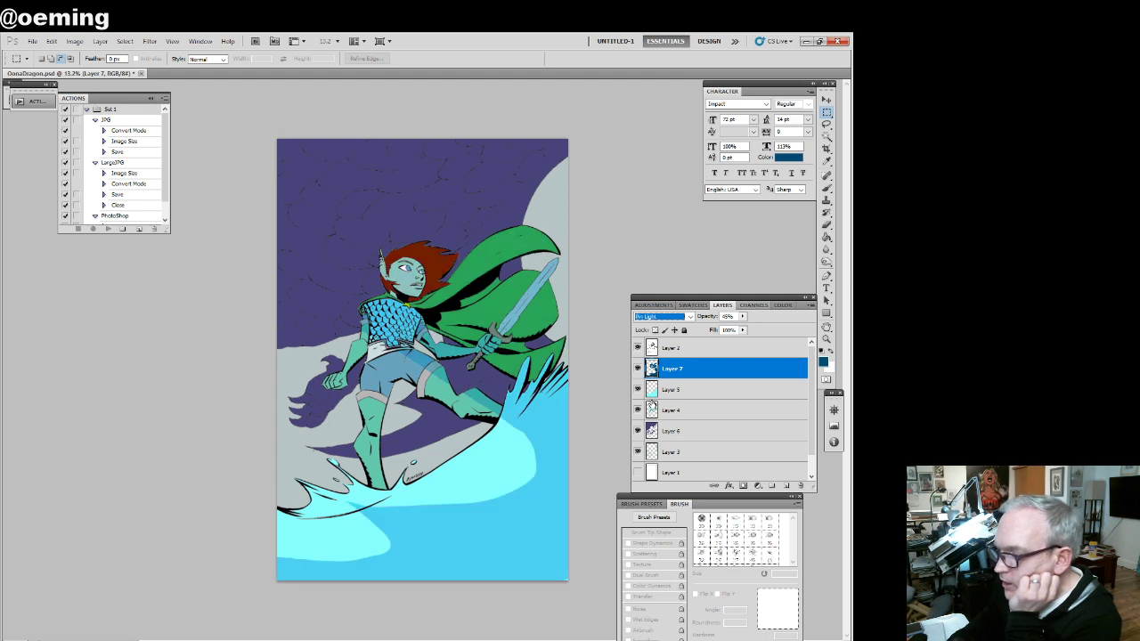
pyautogui.press('Up')
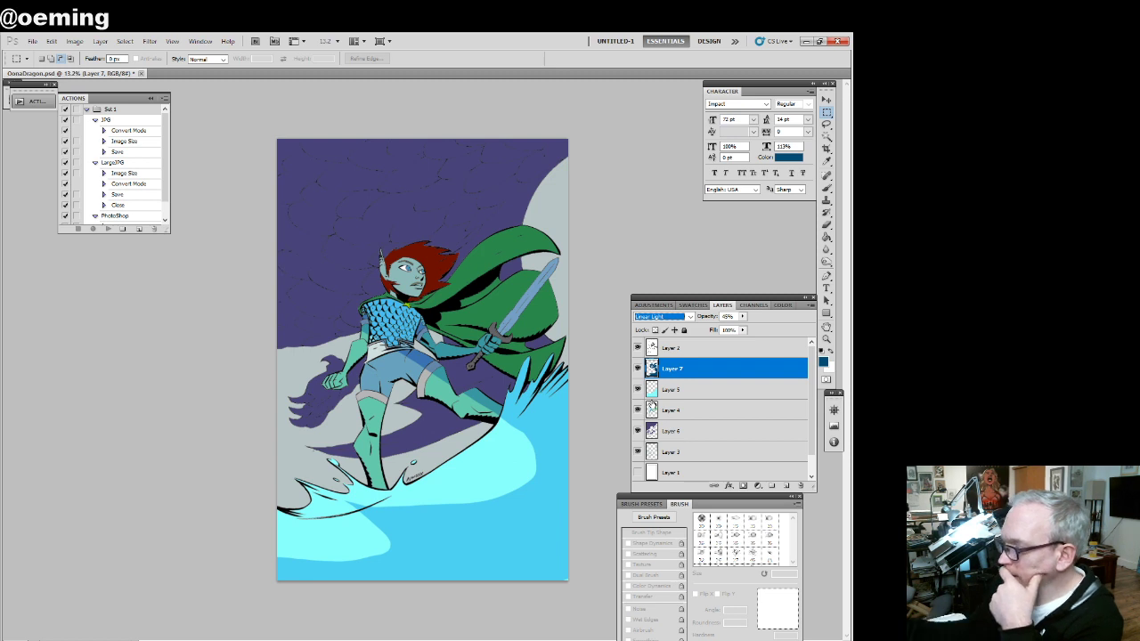
# Raise the opacity of the Layer 7 shadow to 57%
pyautogui.moveTo(743, 316)
pyautogui.mouseDown()
pyautogui.moveTo(731, 329)
pyautogui.moveTo(749, 329)
pyautogui.mouseUp()
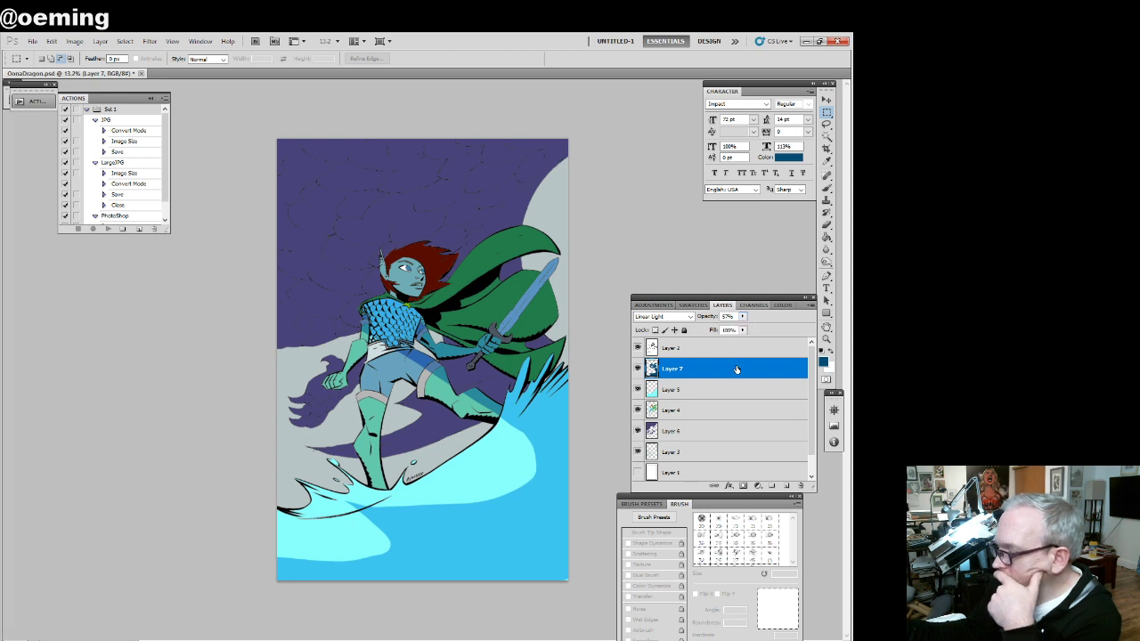
# Hide the Layer 7 shadow and select the warrior's red hair on Layer 4 using the Magic Wand with a tolerance of 66
pyautogui.click(719, 415)
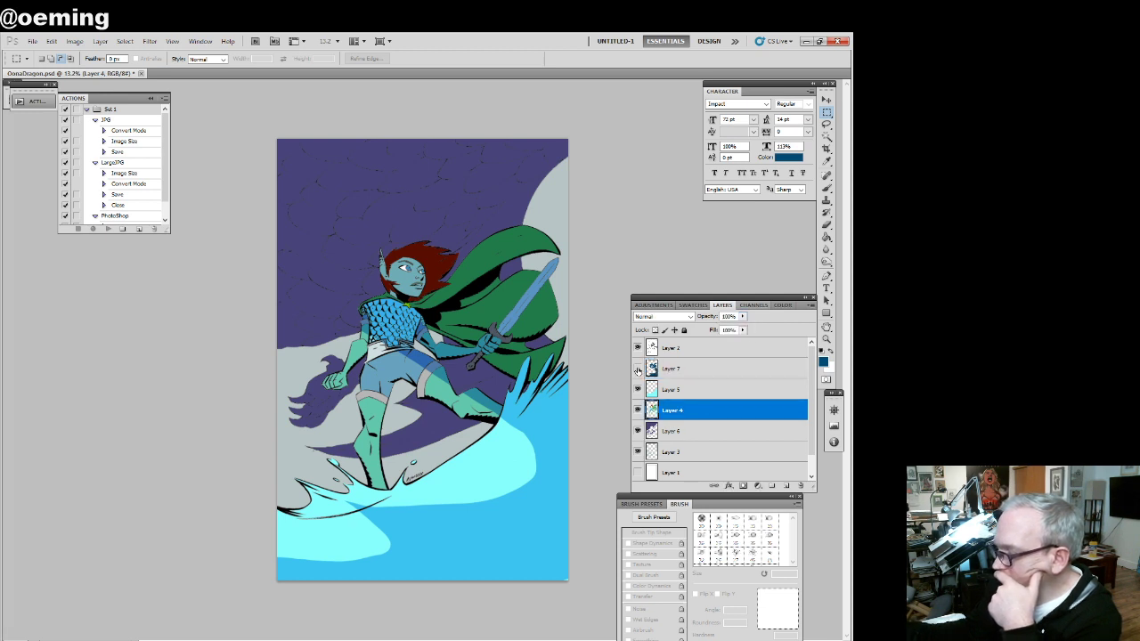
pyautogui.click(637, 368)
pyautogui.click(826, 343)
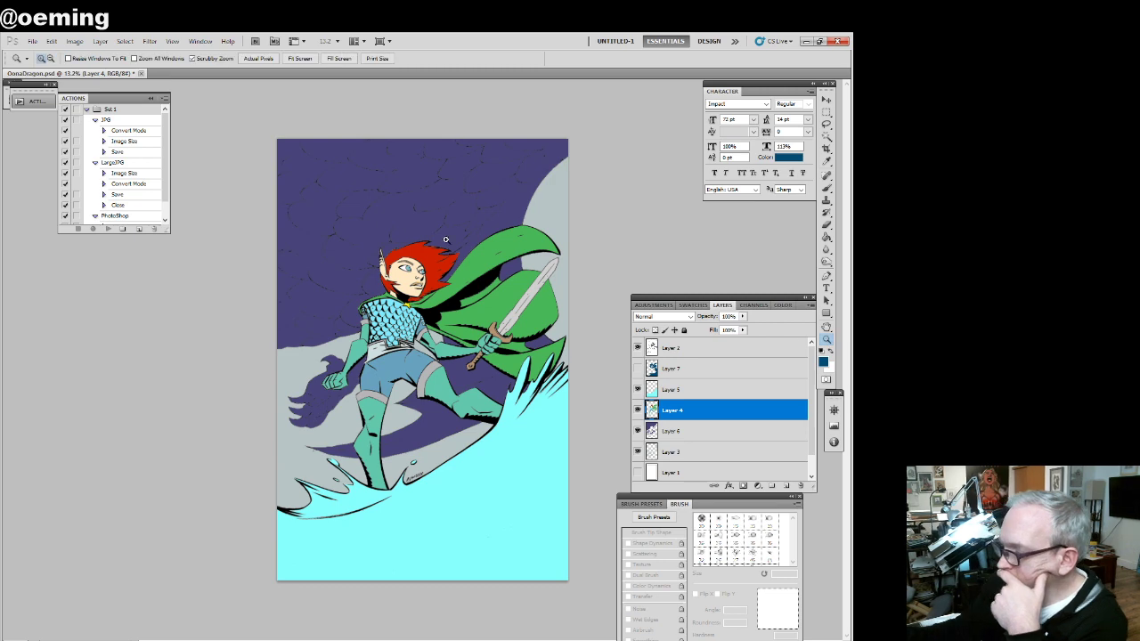
pyautogui.moveTo(422, 257); pyautogui.dragTo(516, 205)
pyautogui.click(826, 138)
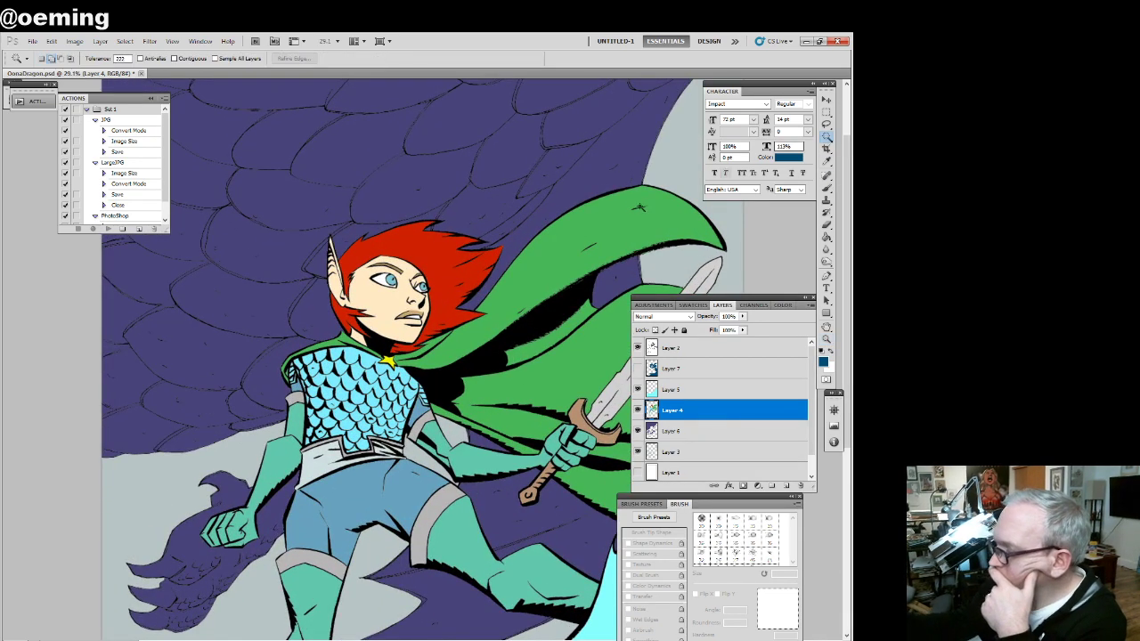
pyautogui.doubleClick(121, 58)
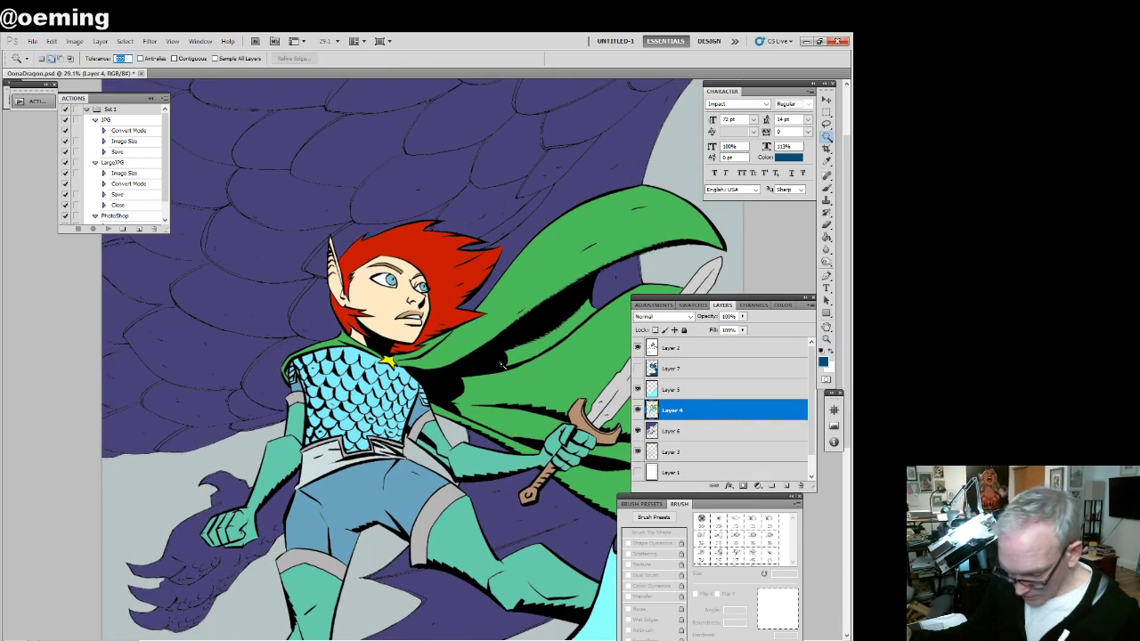
pyautogui.click(473, 267)
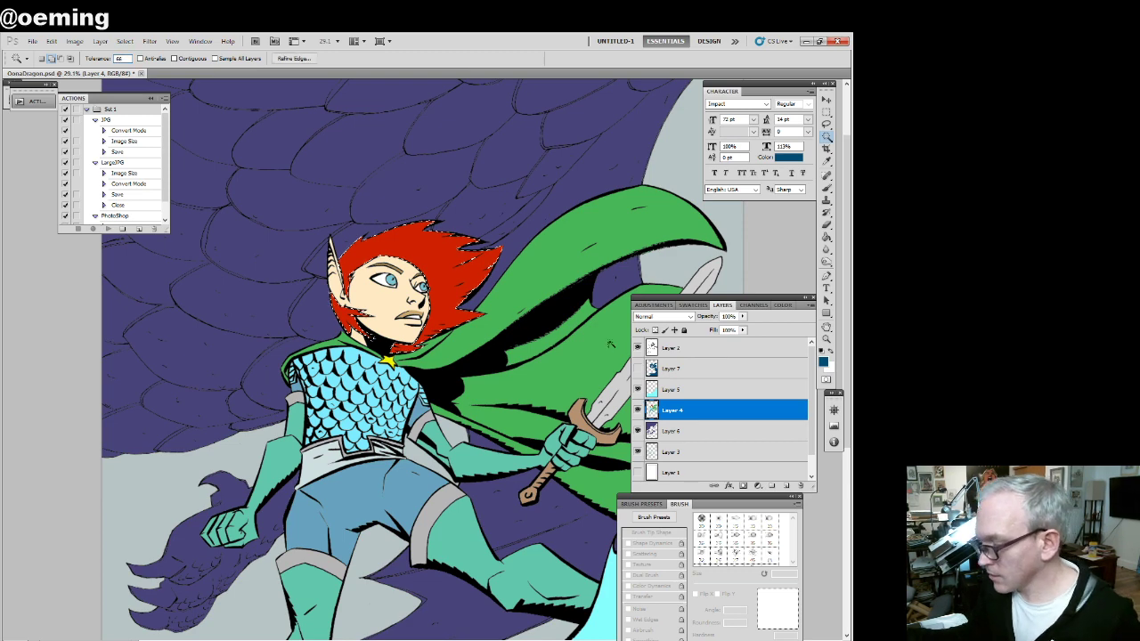
# Show Layer 7, delete its shadow inside the hair selection, and deselect
pyautogui.click(683, 372)
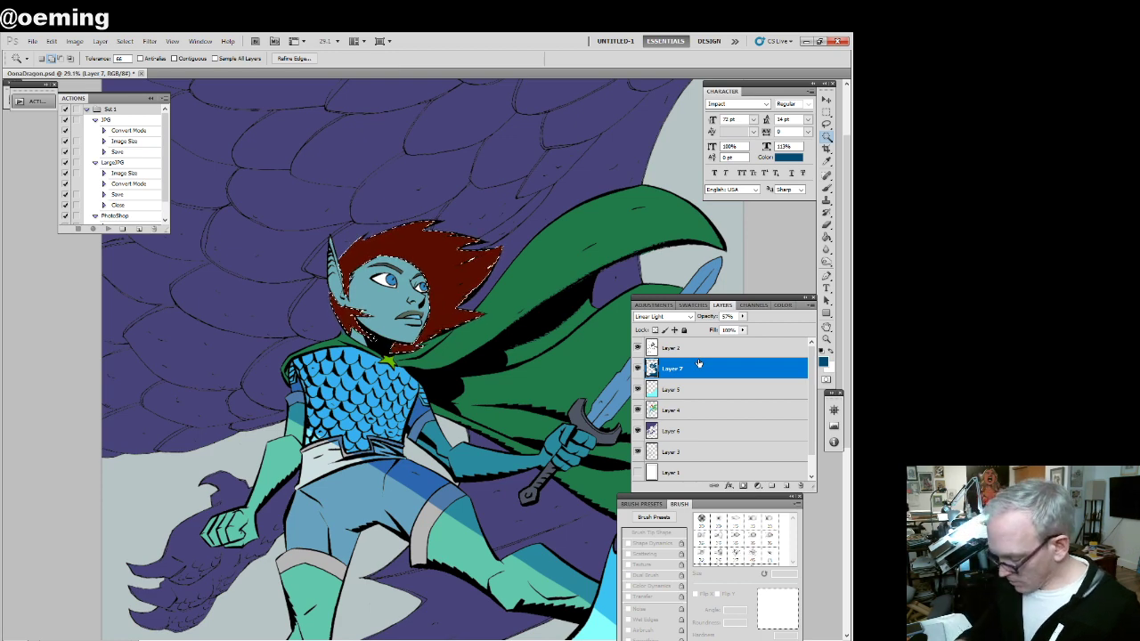
pyautogui.press('Delete')
pyautogui.click(827, 341)
pyautogui.hotkey('ctrl', '0')
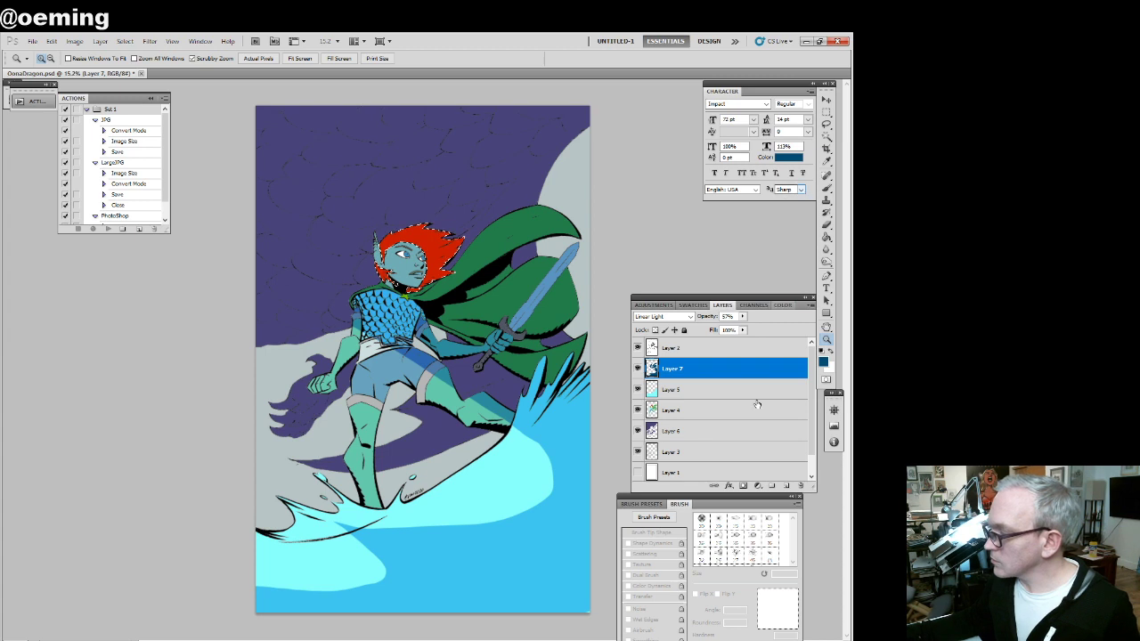
pyautogui.click(827, 112)
pyautogui.rightClick(455, 193)
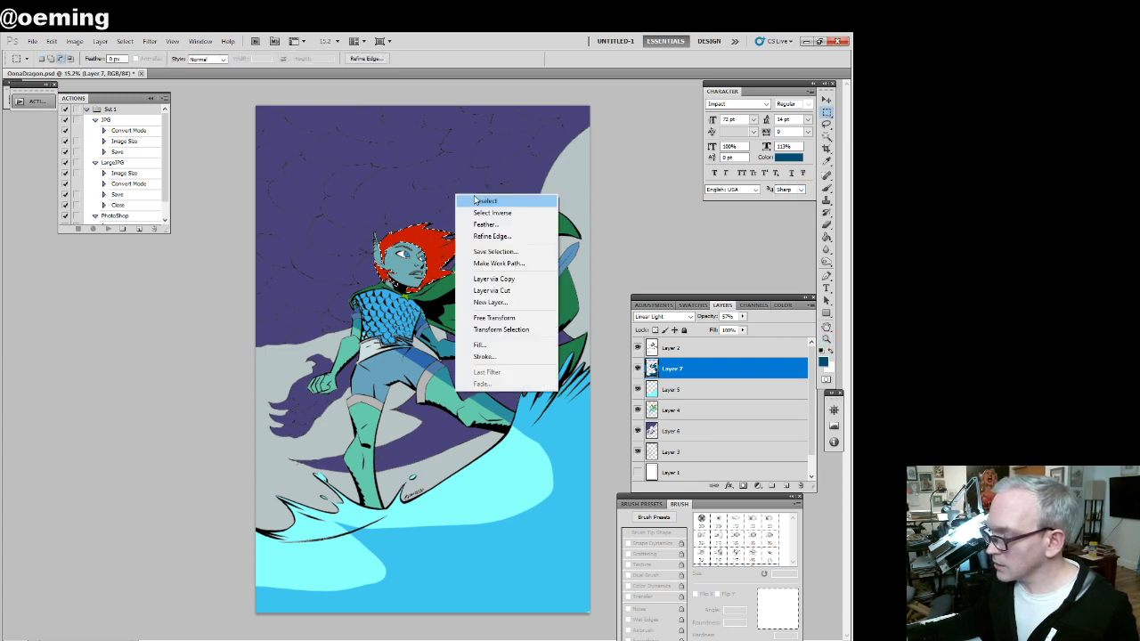
pyautogui.click(499, 201)
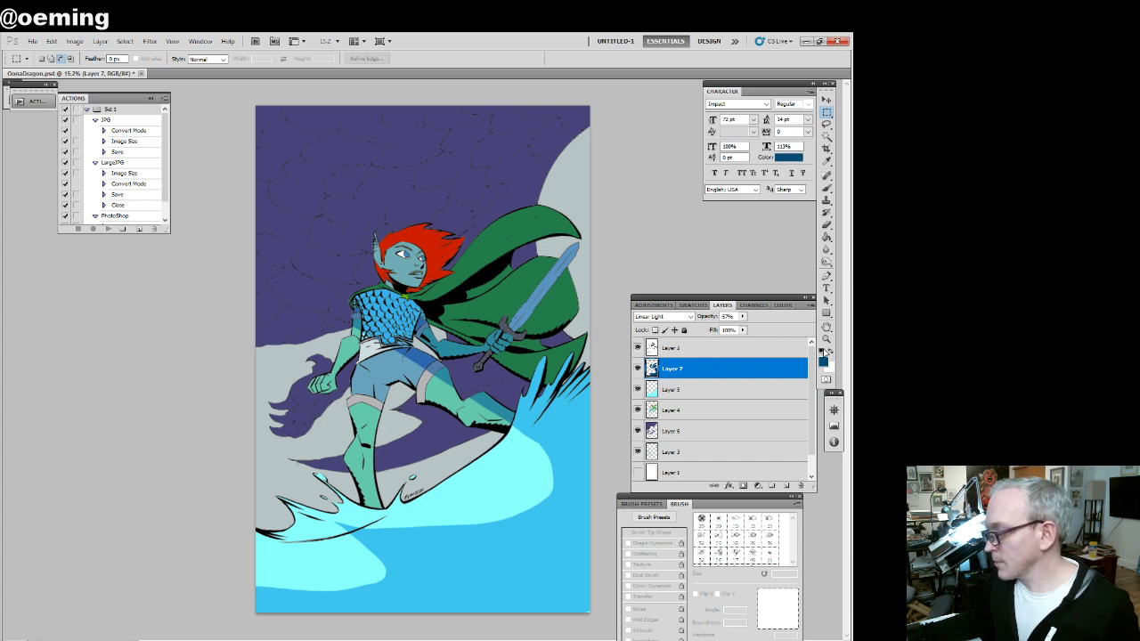
pyautogui.click(827, 341)
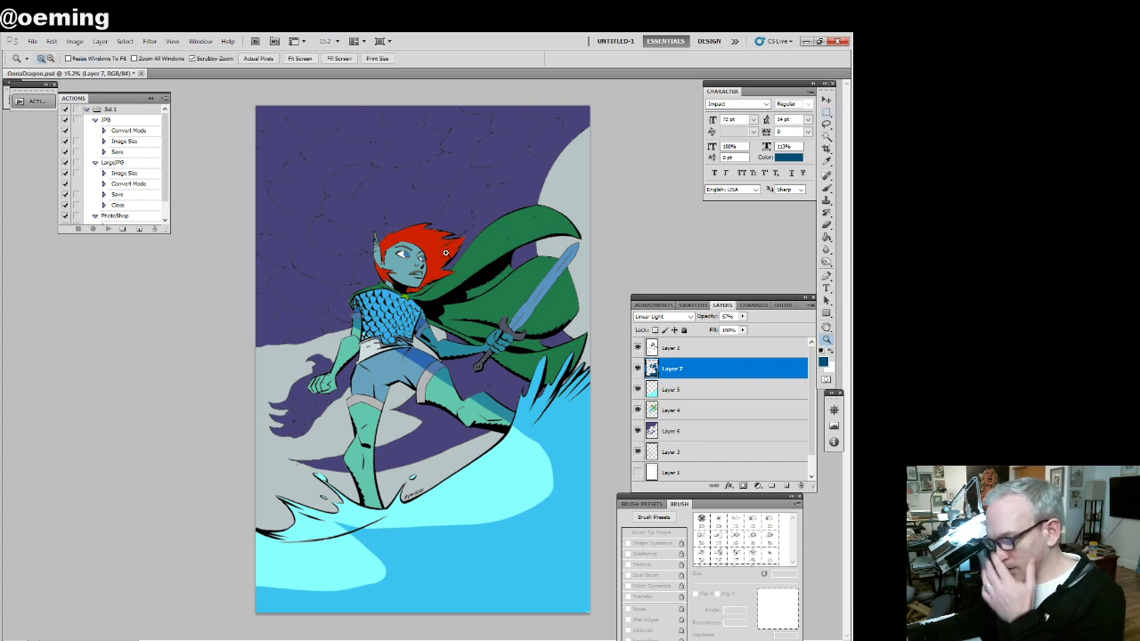
pyautogui.moveTo(426, 204); pyautogui.dragTo(436, 206)
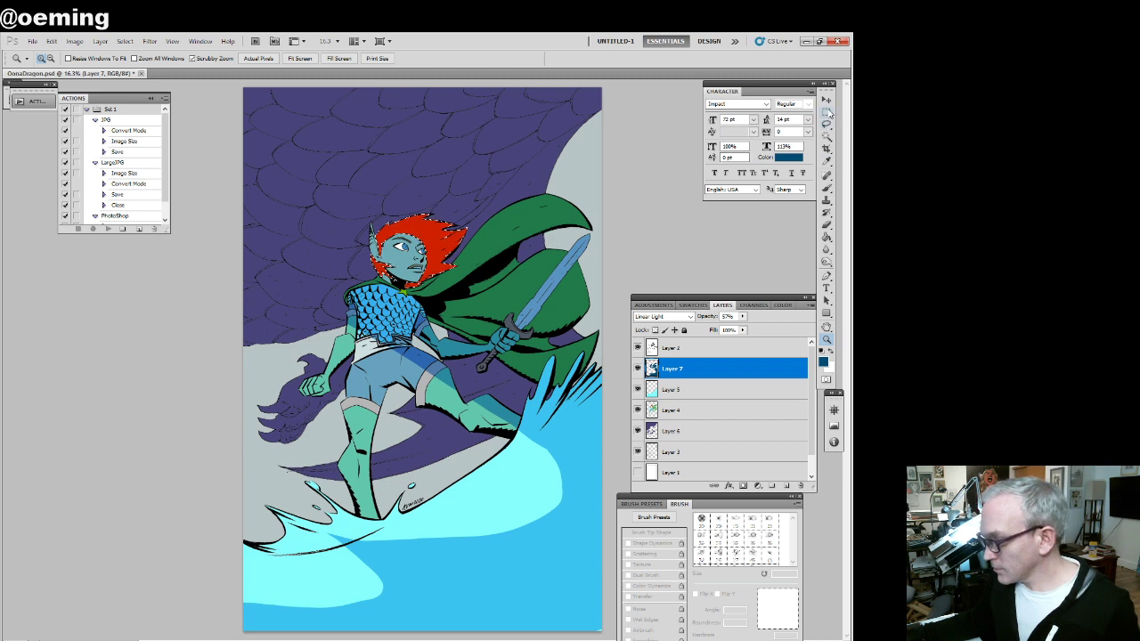
pyautogui.press('m')
pyautogui.rightClick(401, 132)
pyautogui.click(419, 140)
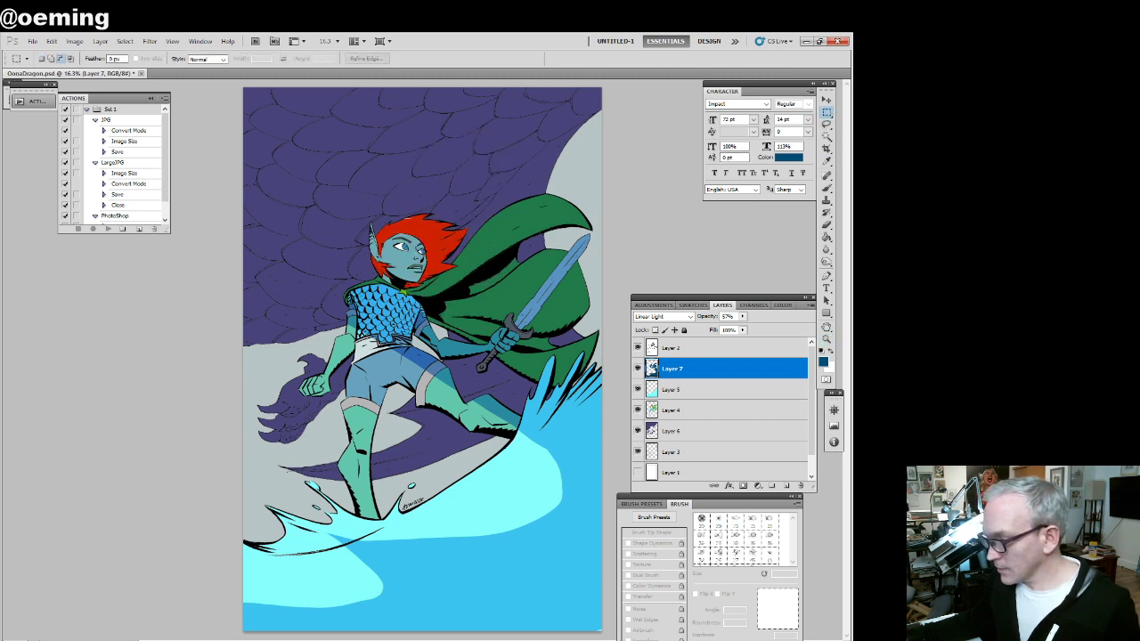
# Toggle the visibility of Layer 6 off and on to check which areas its dragon color covers
pyautogui.click(827, 339)
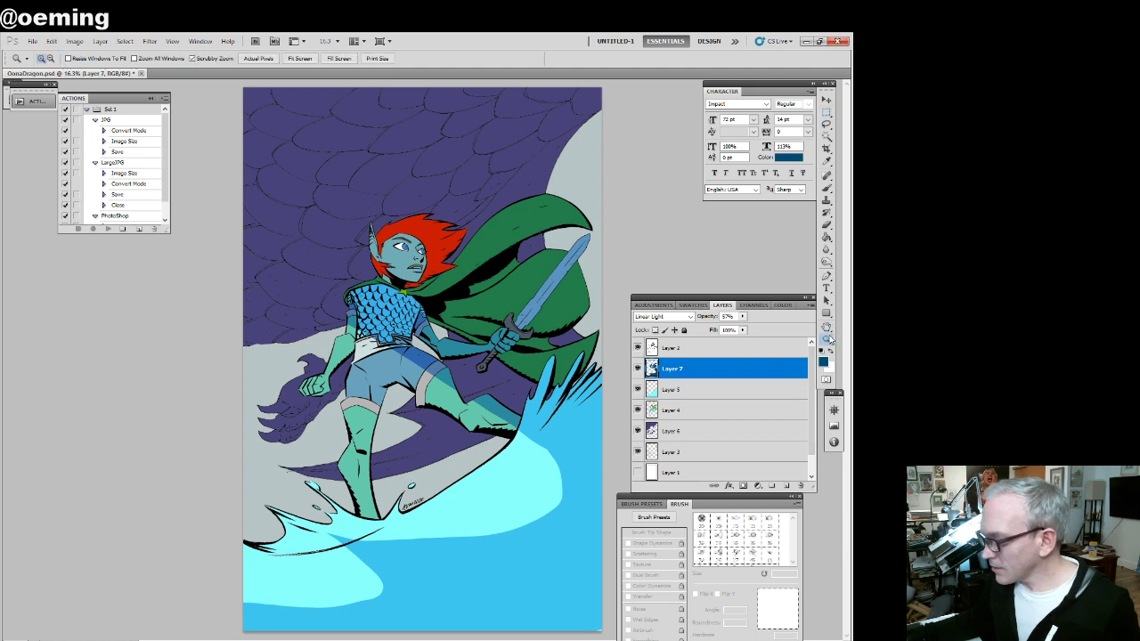
pyautogui.moveTo(403, 126); pyautogui.dragTo(404, 129)
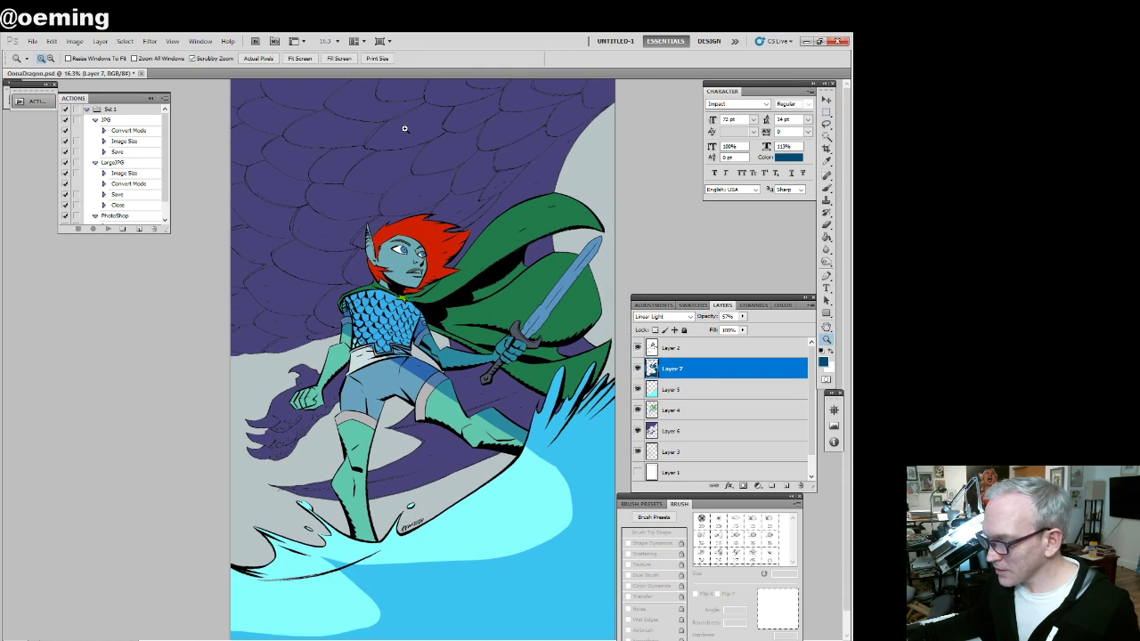
pyautogui.click(638, 431)
pyautogui.click(638, 431)
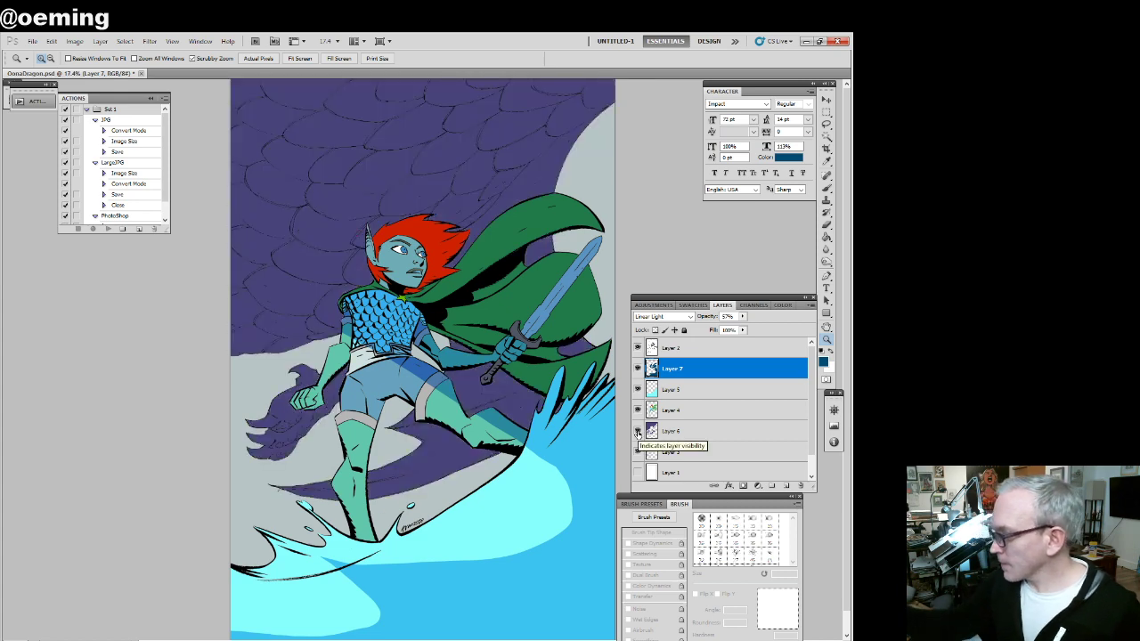
# Rename Layer 7 as "Shadow" and Layer 5 as "Snow"
pyautogui.click(827, 125)
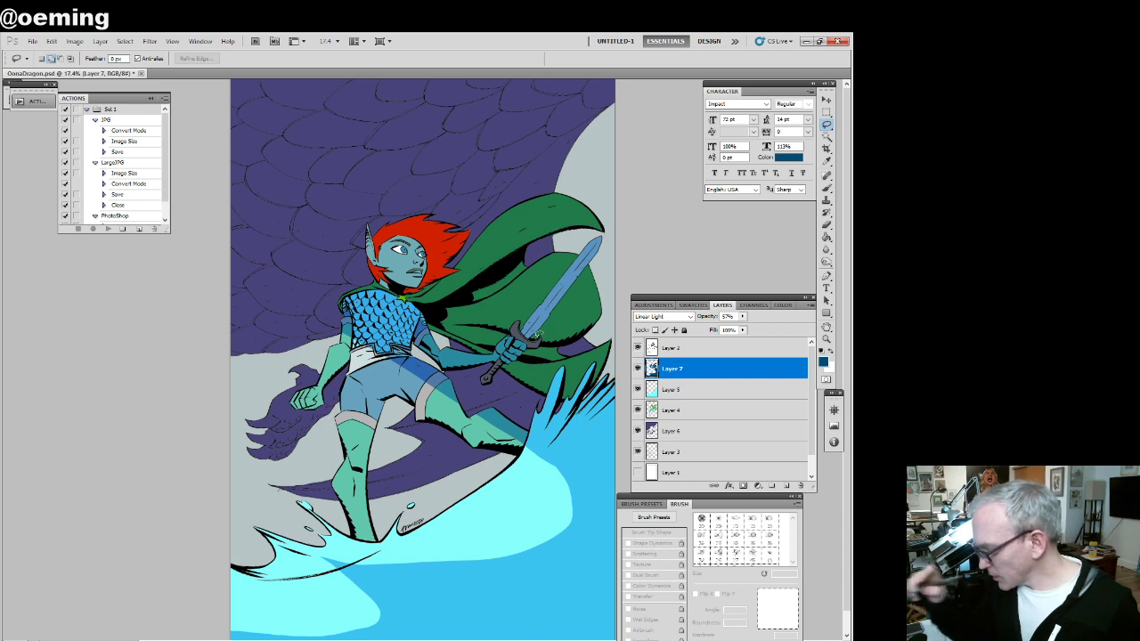
pyautogui.doubleClick(672, 369)
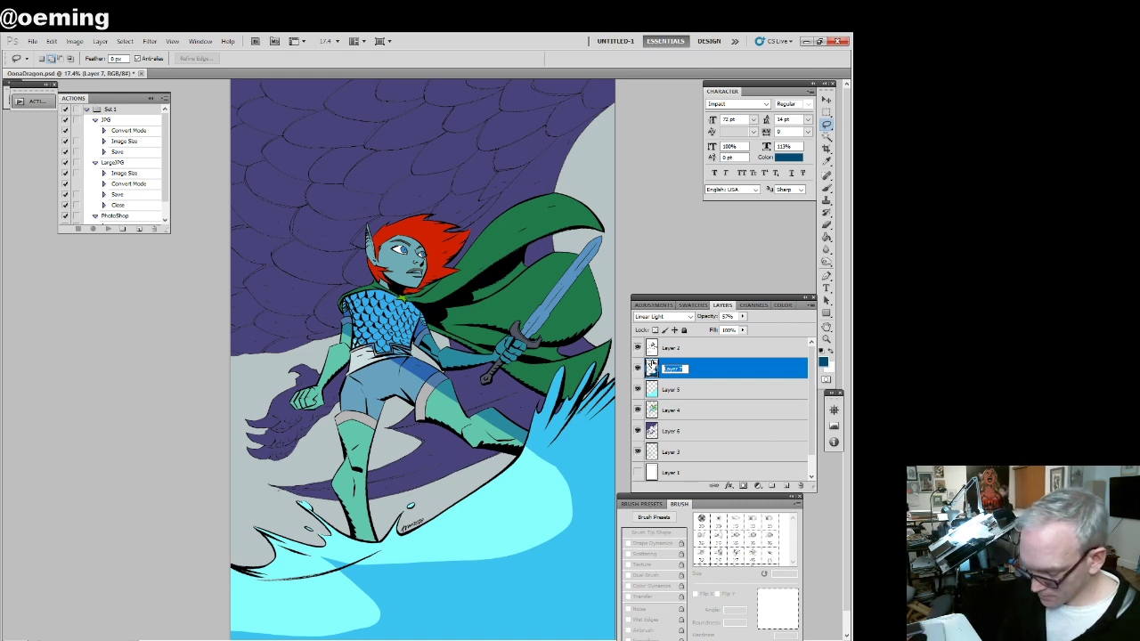
pyautogui.write('Shadow')
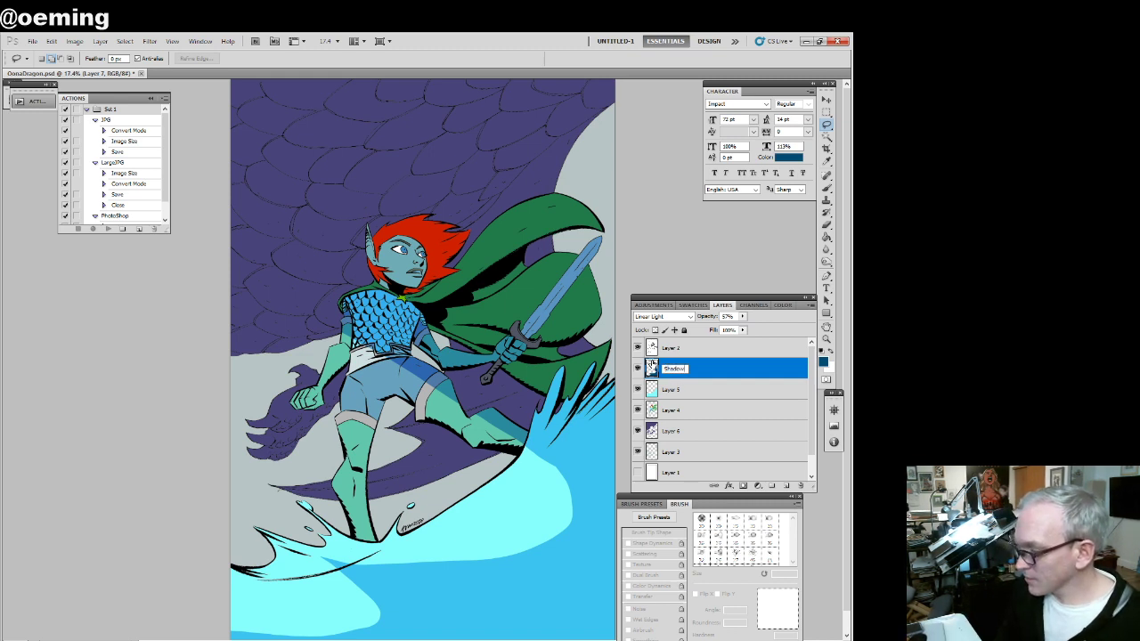
pyautogui.click(690, 392)
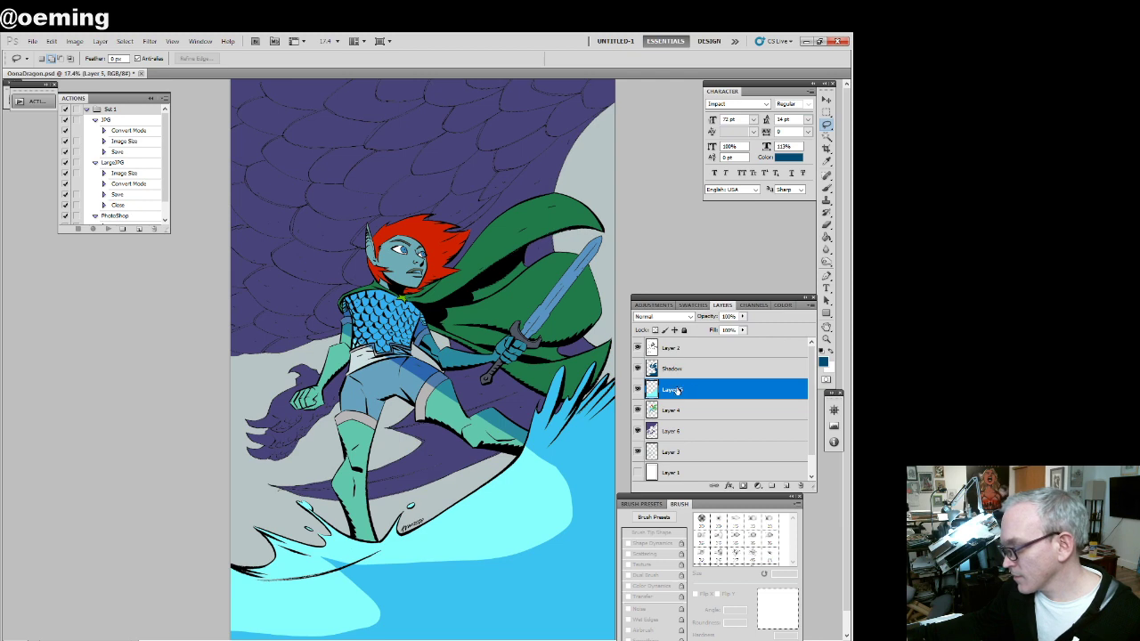
pyautogui.doubleClick(691, 392)
pyautogui.click(567, 183)
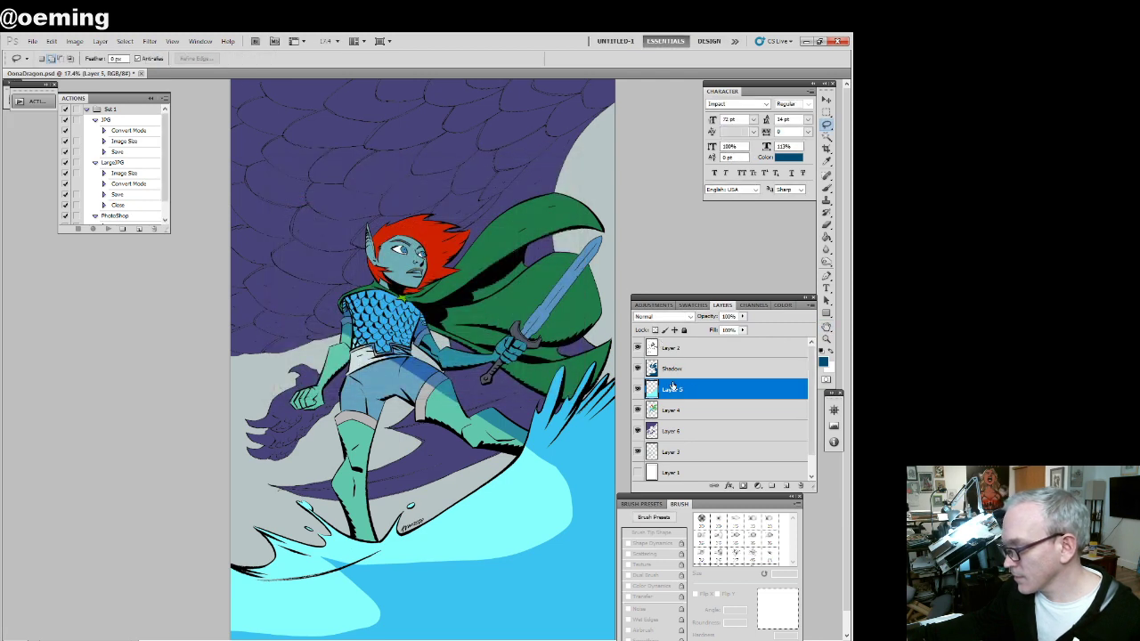
pyautogui.doubleClick(672, 393)
pyautogui.write('Single')
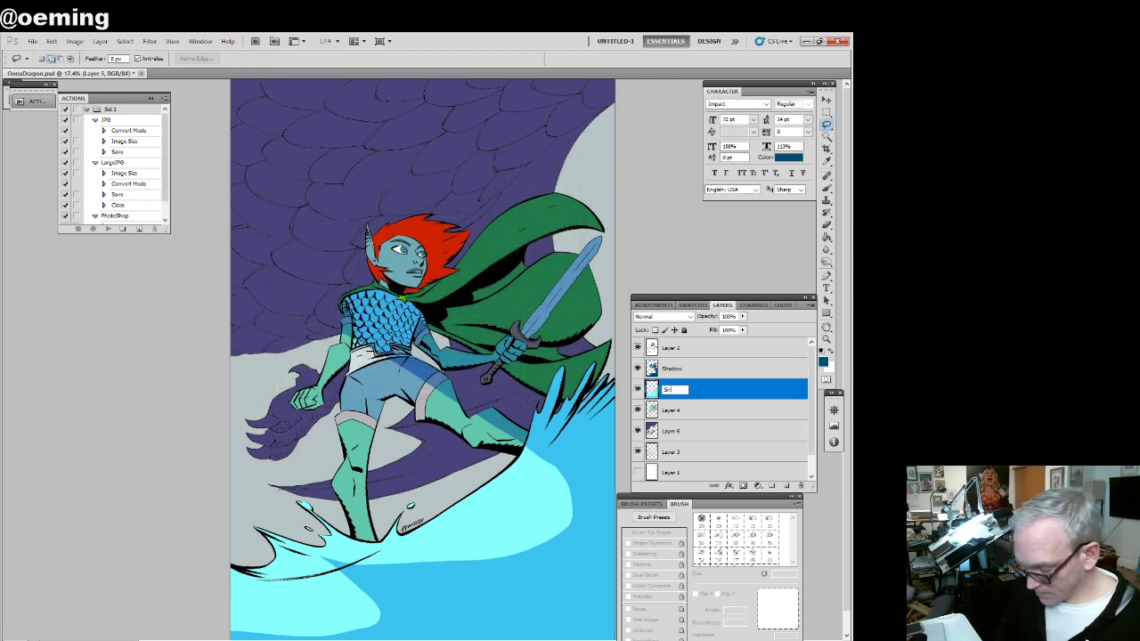
# Rename Layer 4 as "Oona" and Layer 6 as "Dragon"
pyautogui.press('Tab')
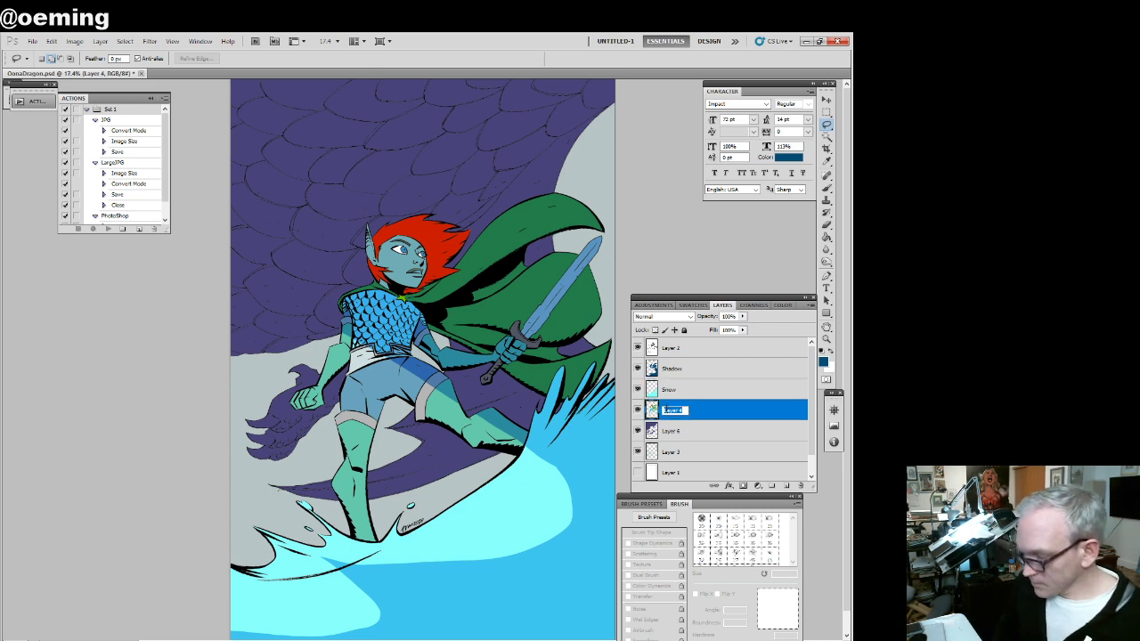
pyautogui.write('Oona')
pyautogui.click(674, 432)
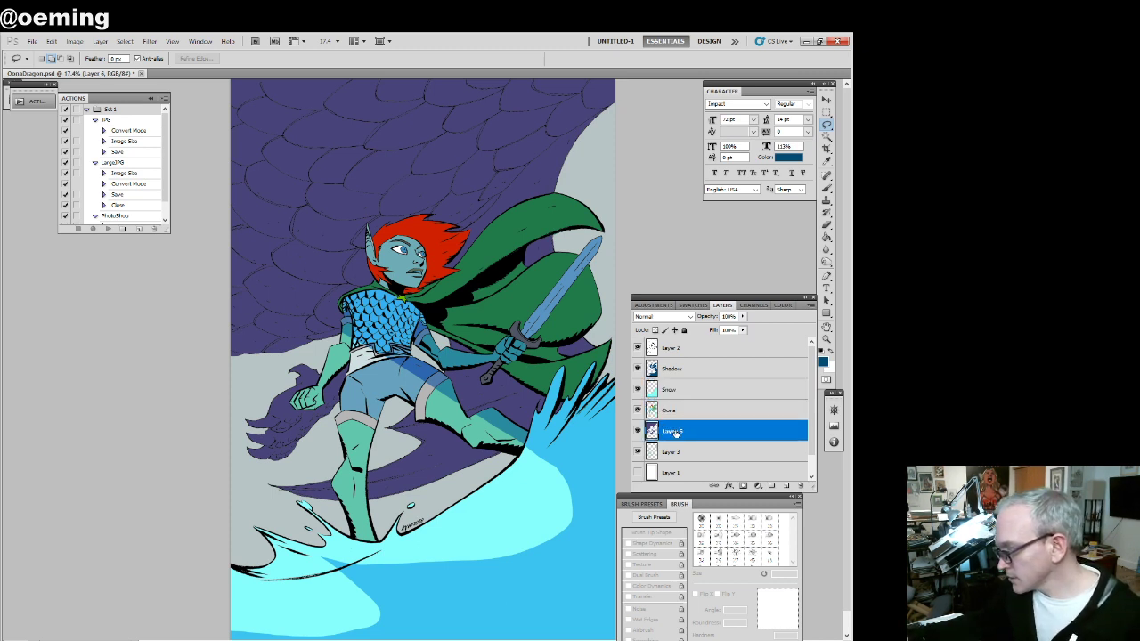
pyautogui.doubleClick(673, 431)
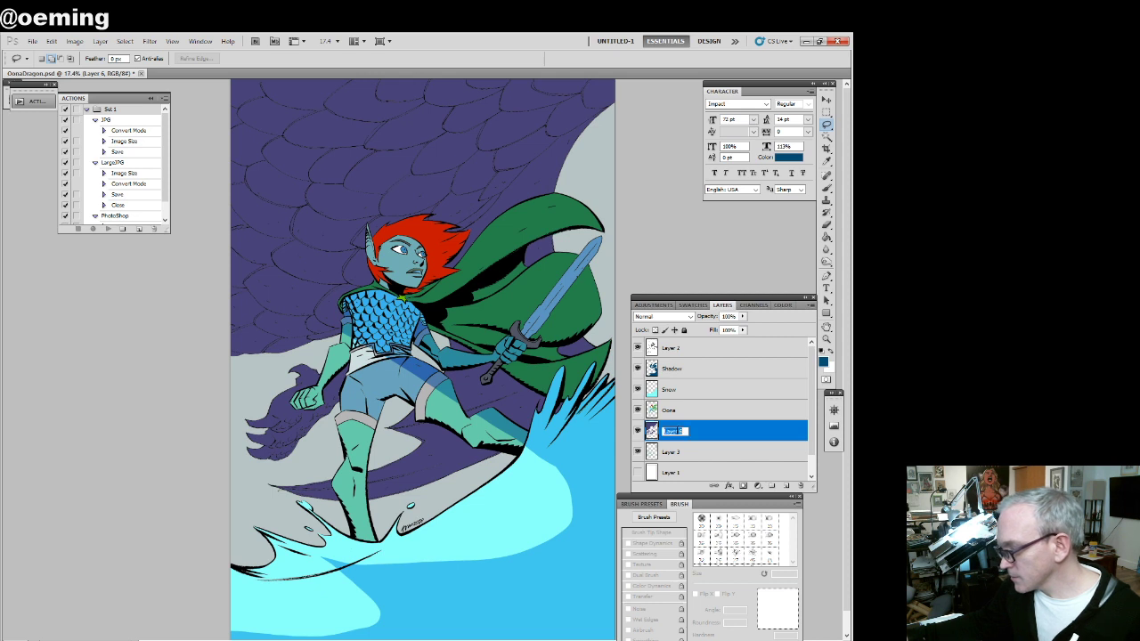
pyautogui.write('Dragon')
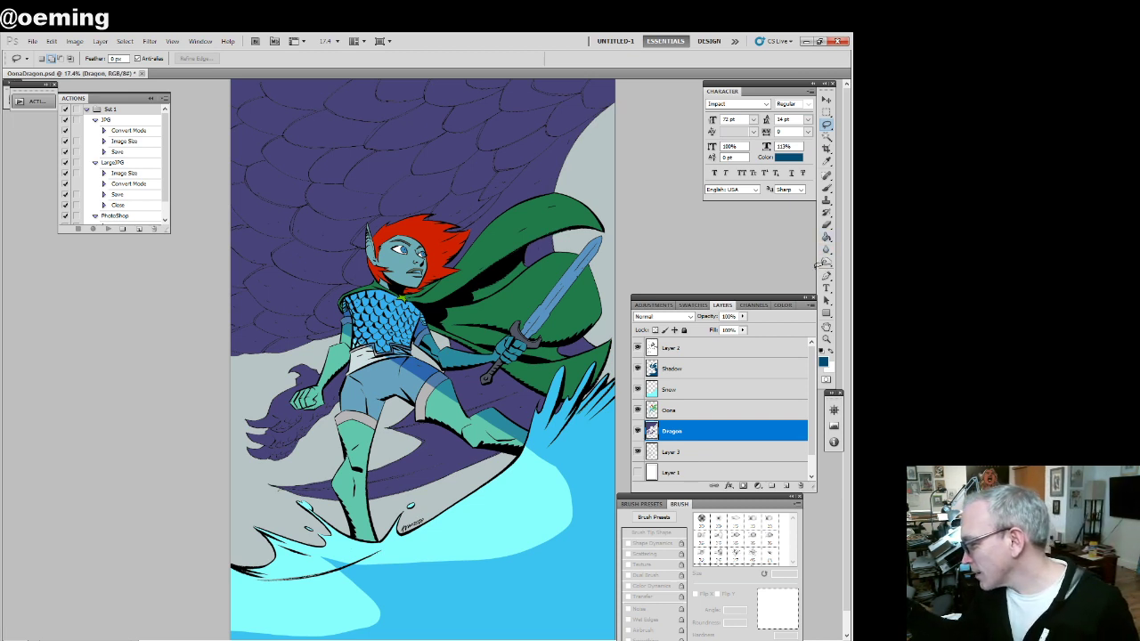
# On the Dragon layer, lasso the gray background around the dragon's claw, above its tail between the warrior's legs, and beside her sword arm
pyautogui.click(825, 339)
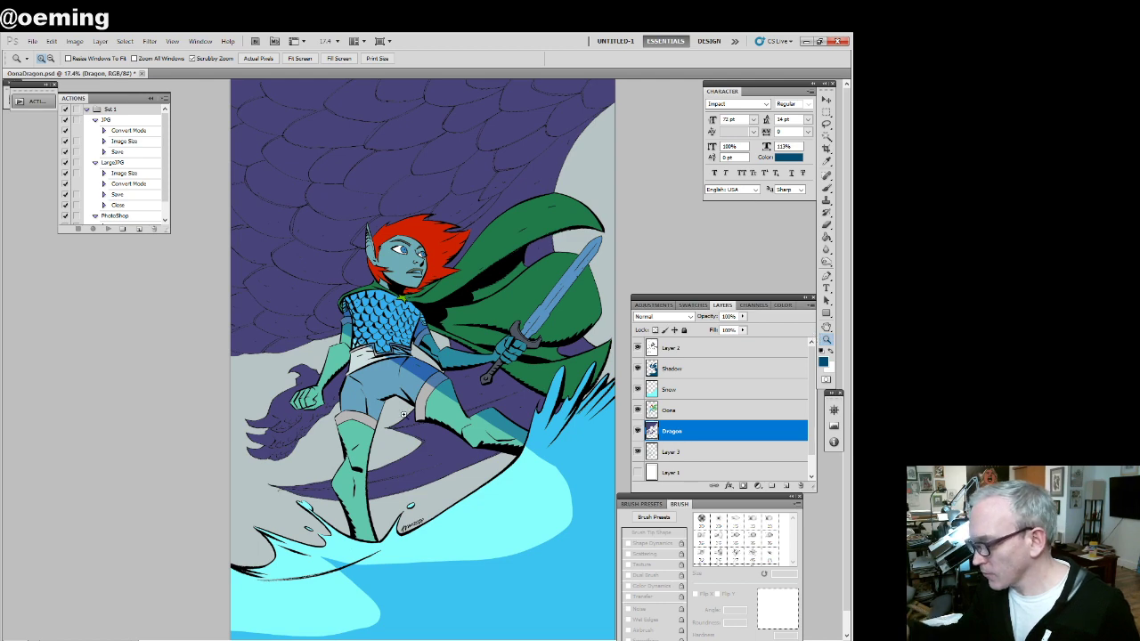
pyautogui.click(387, 423)
pyautogui.click(826, 125)
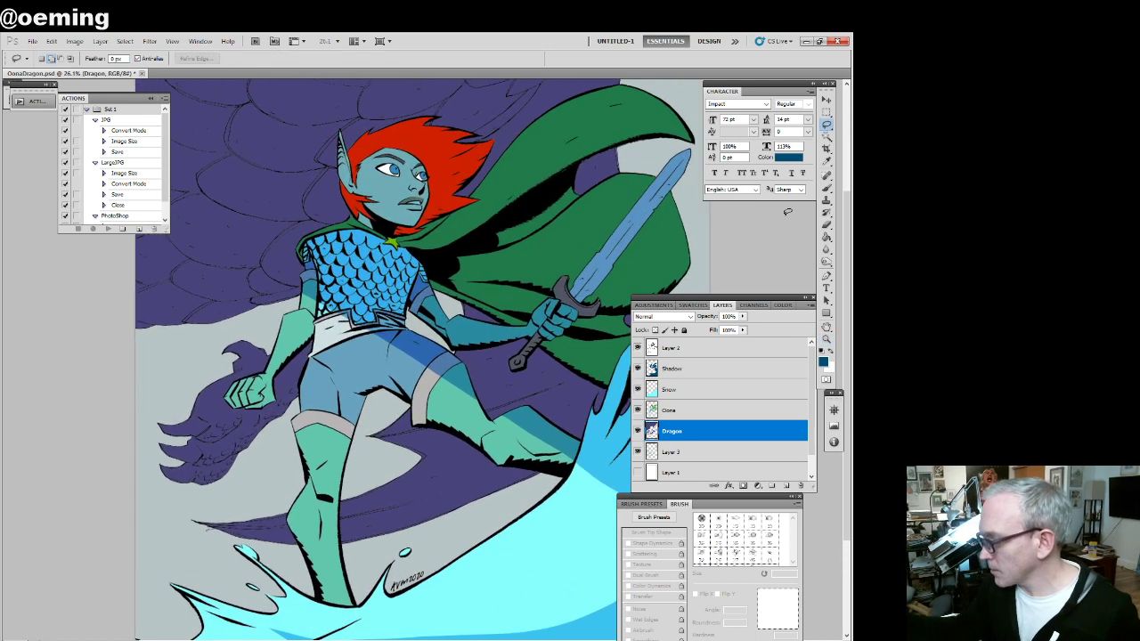
pyautogui.click(638, 432)
pyautogui.click(638, 432)
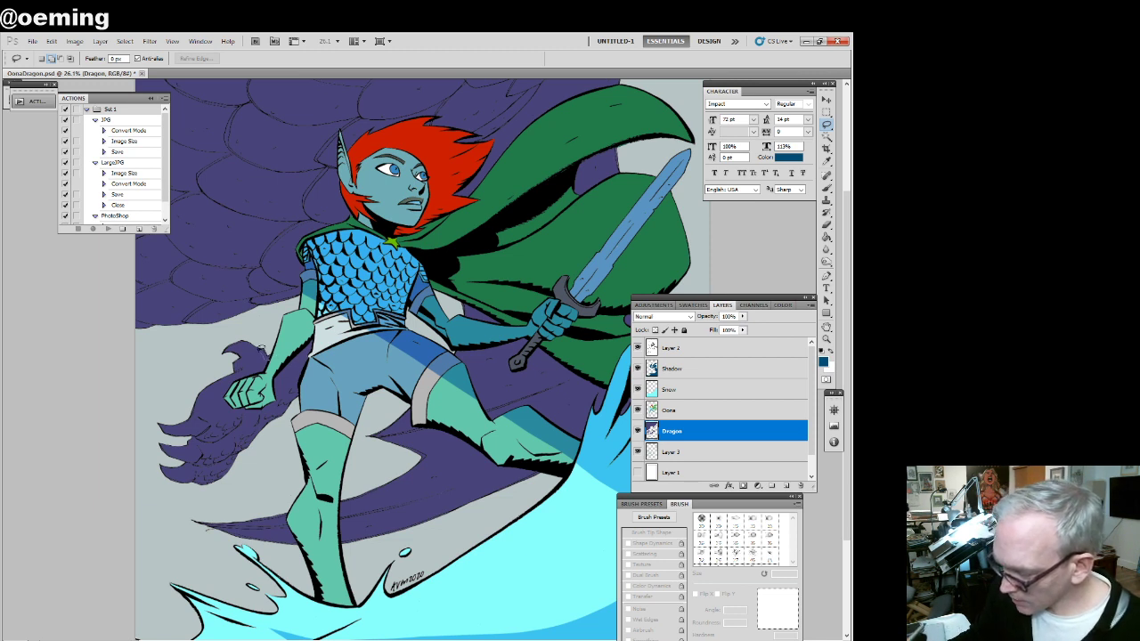
pyautogui.moveTo(229, 382)
pyautogui.mouseDown()
pyautogui.moveTo(183, 427)
pyautogui.moveTo(143, 401)
pyautogui.moveTo(267, 331)
pyautogui.mouseUp()
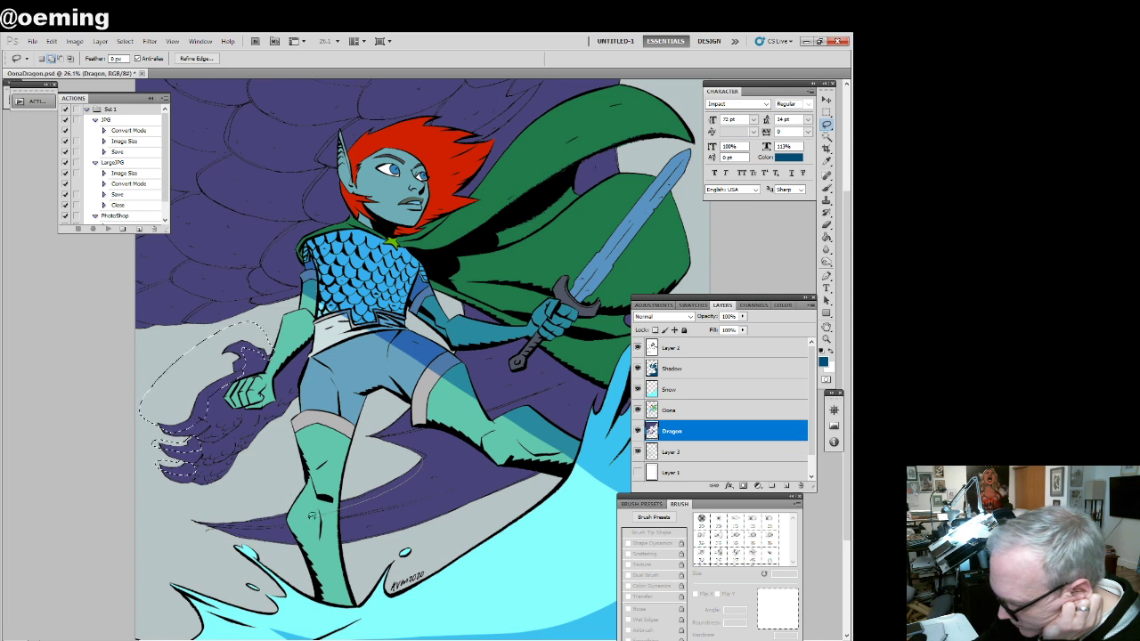
pyautogui.moveTo(312, 515)
pyautogui.mouseDown()
pyautogui.moveTo(185, 516)
pyautogui.moveTo(414, 456)
pyautogui.moveTo(390, 422)
pyautogui.moveTo(412, 408)
pyautogui.moveTo(369, 431)
pyautogui.moveTo(366, 447)
pyautogui.mouseUp()
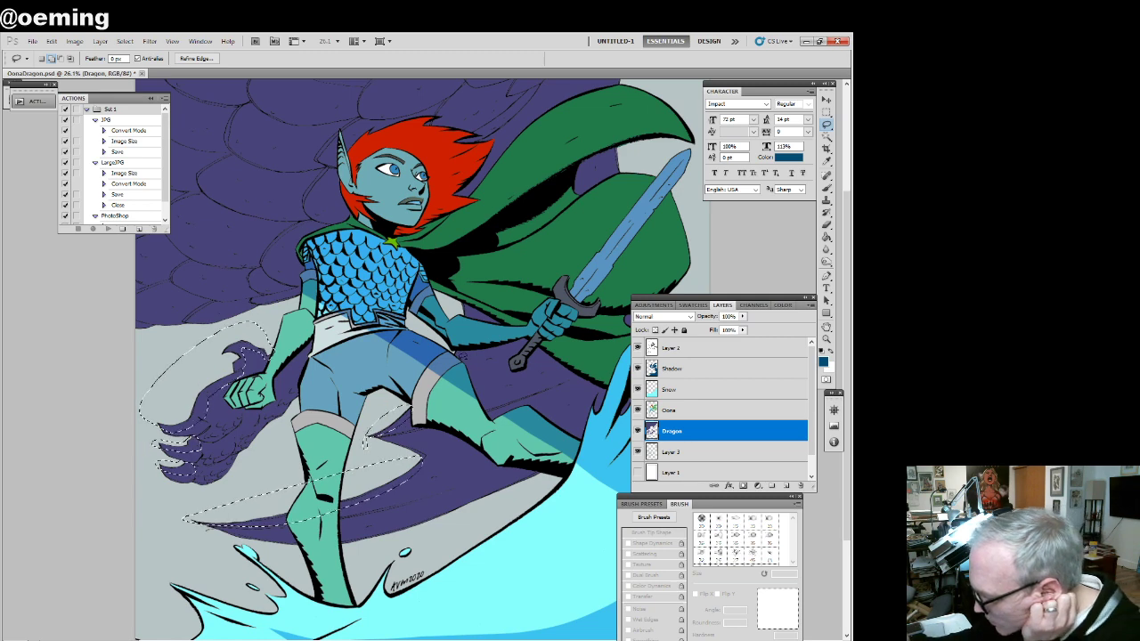
pyautogui.moveTo(458, 353)
pyautogui.mouseDown()
pyautogui.moveTo(473, 343)
pyautogui.moveTo(467, 298)
pyautogui.moveTo(444, 324)
pyautogui.moveTo(455, 352)
pyautogui.mouseUp()
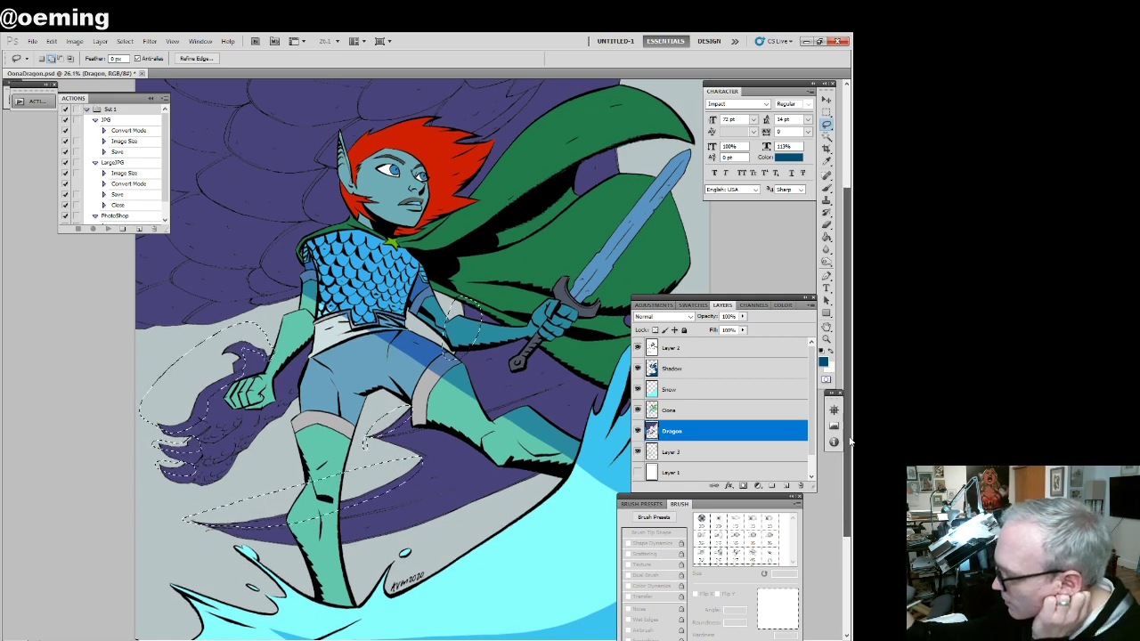
# Add the gray background behind the cape and sword, out to the canvas edge, to the lasso selection
pyautogui.scroll(3, 851, 441)
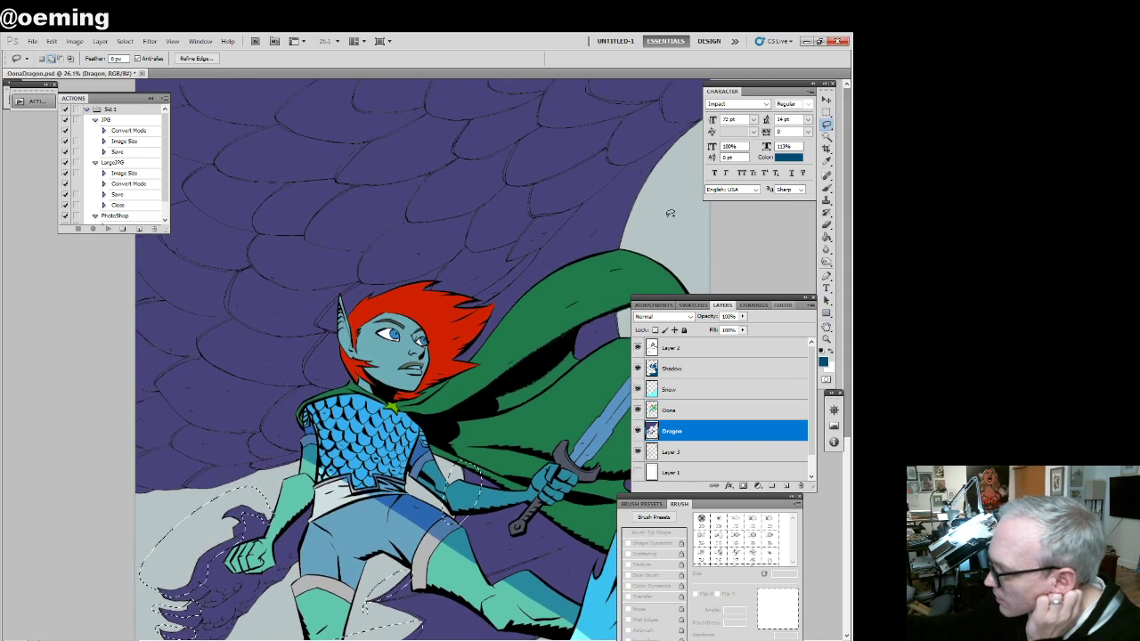
pyautogui.press('z')
pyautogui.moveTo(557, 415); pyautogui.dragTo(539, 413)
pyautogui.click(827, 125)
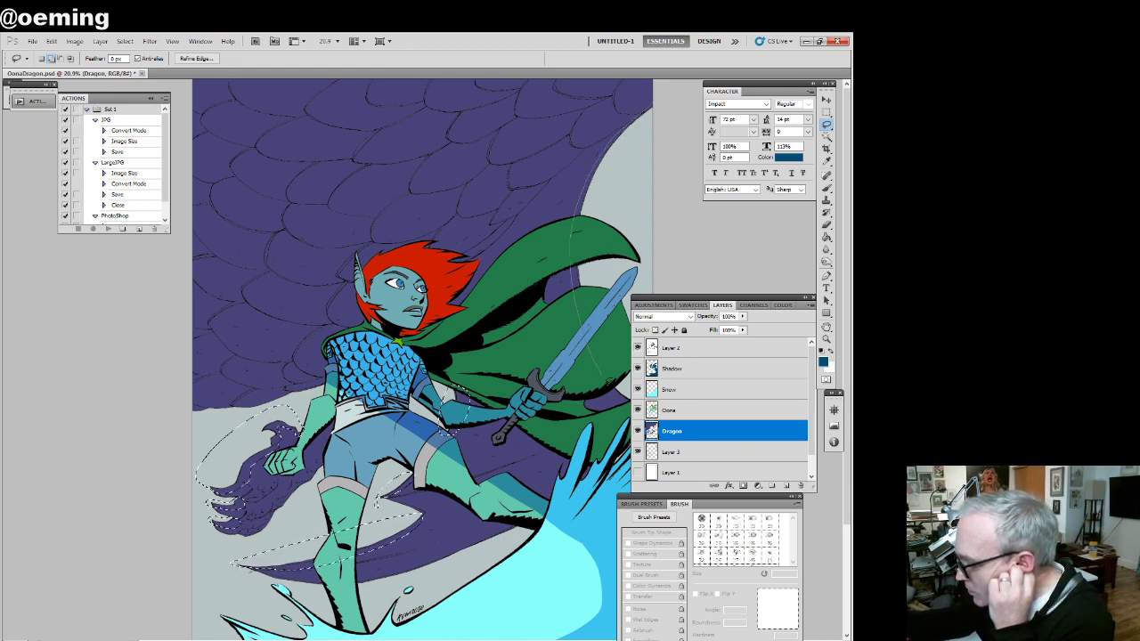
pyautogui.scroll(-5, 827, 447)
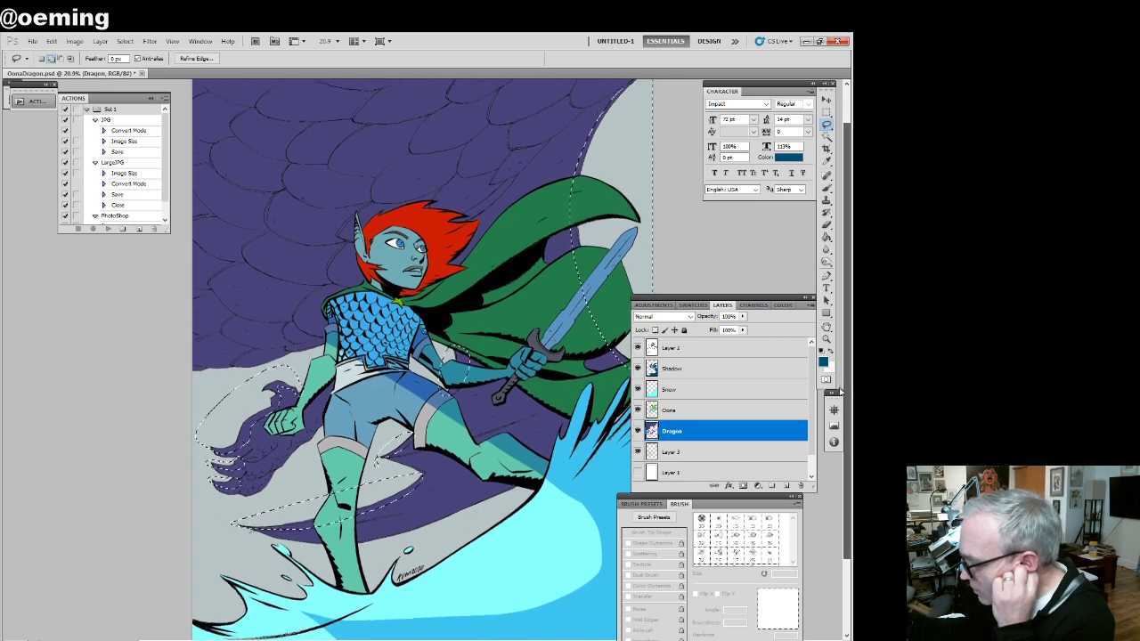
# Lighten the selected areas on the Dragon layer with Hue/Saturation, raising Lightness to about +31, and deselect
pyautogui.scroll(5, 827, 448)
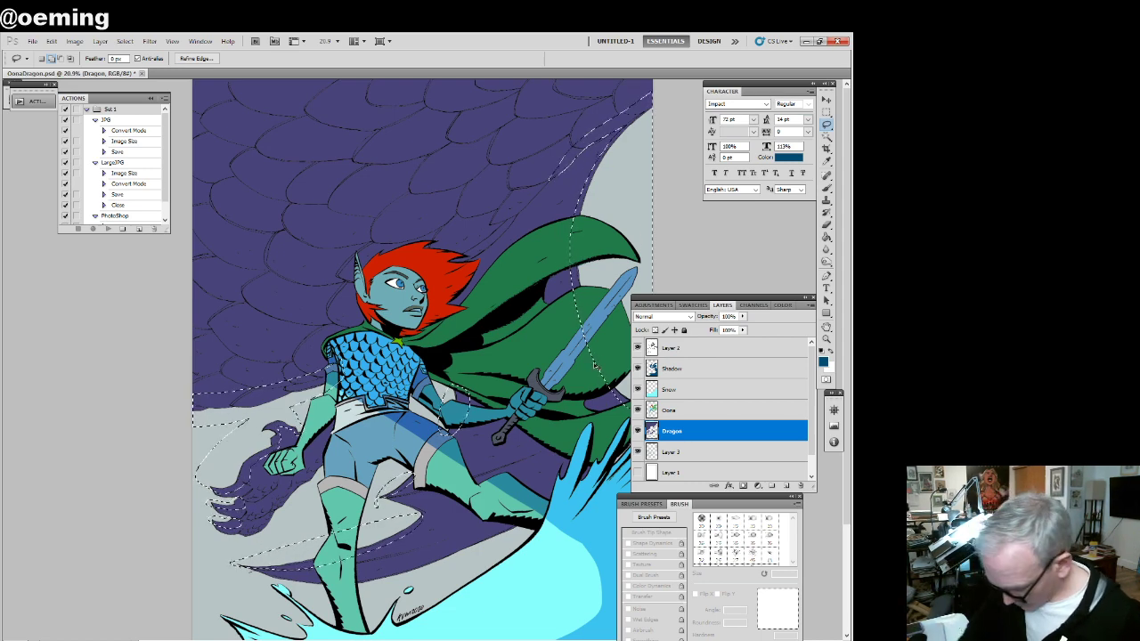
pyautogui.hotkey('ctrl', 'u')
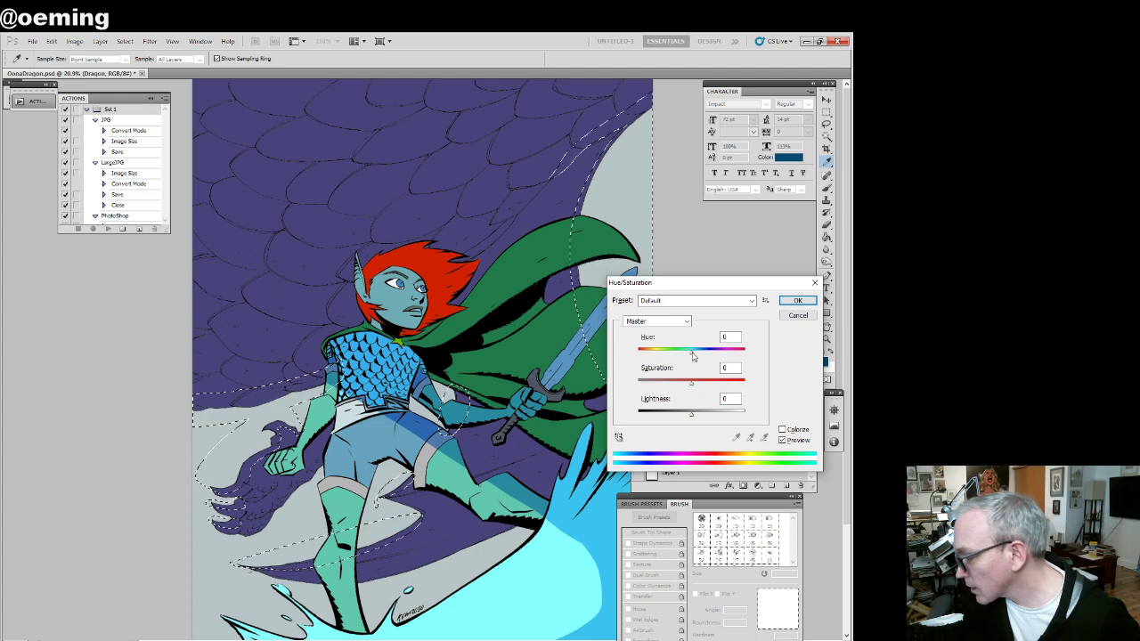
pyautogui.moveTo(692, 413); pyautogui.dragTo(709, 420)
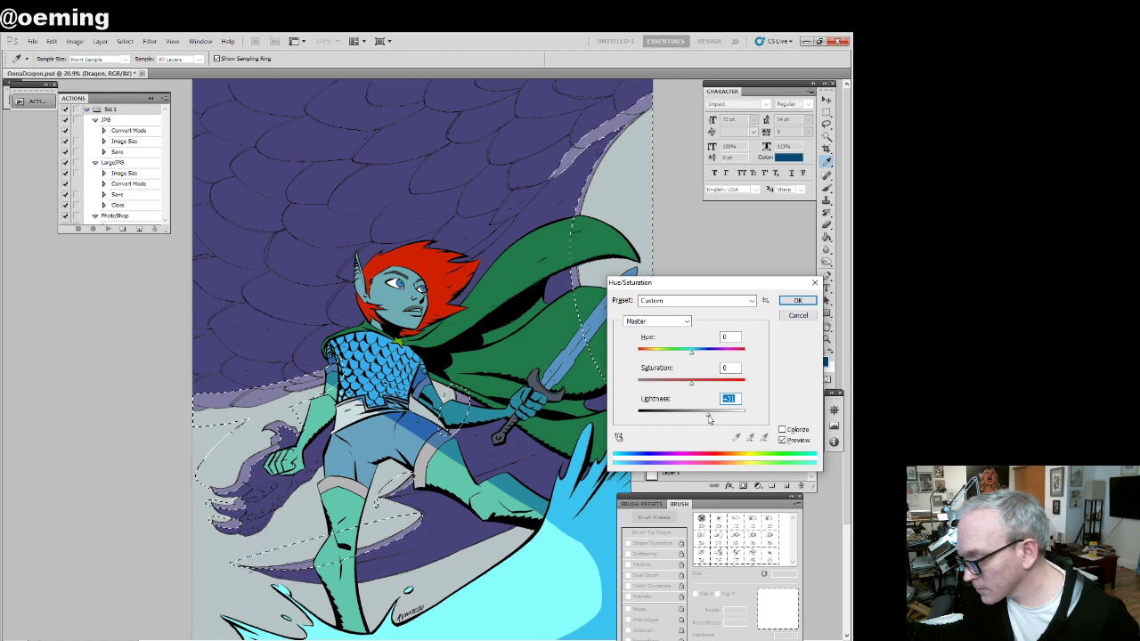
pyautogui.click(790, 303)
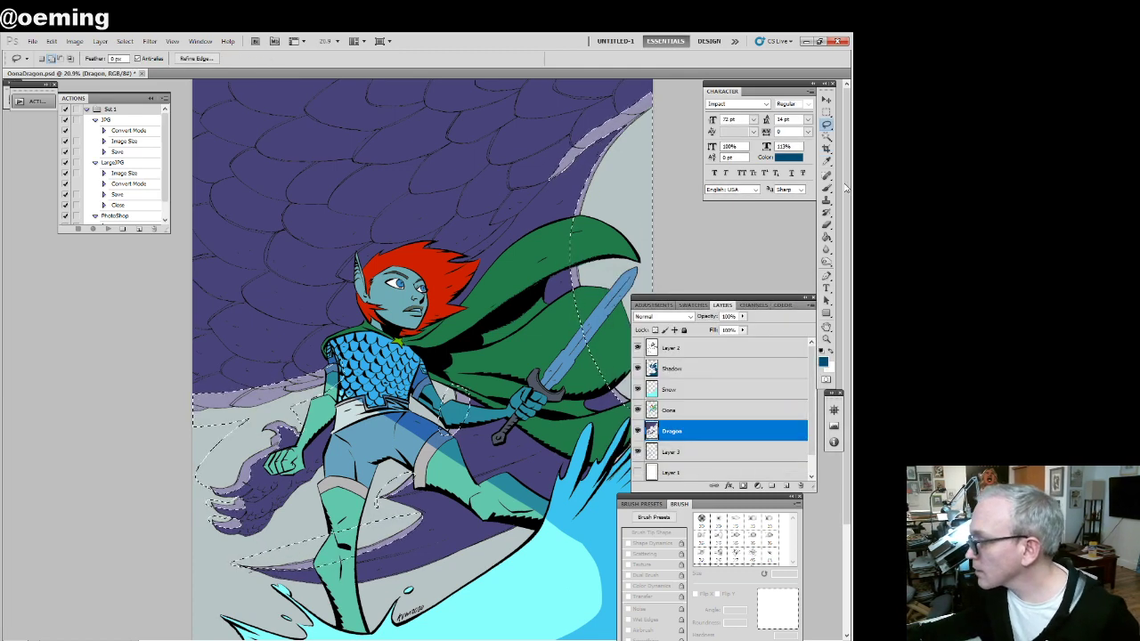
pyautogui.click(827, 111)
pyautogui.rightClick(337, 185)
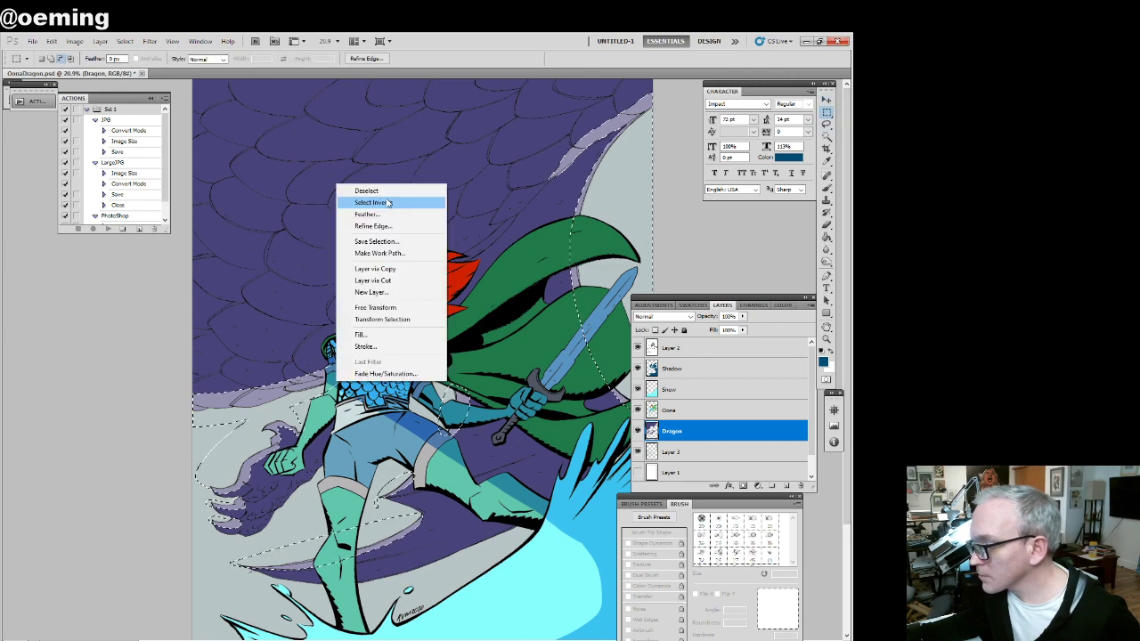
pyautogui.click(380, 191)
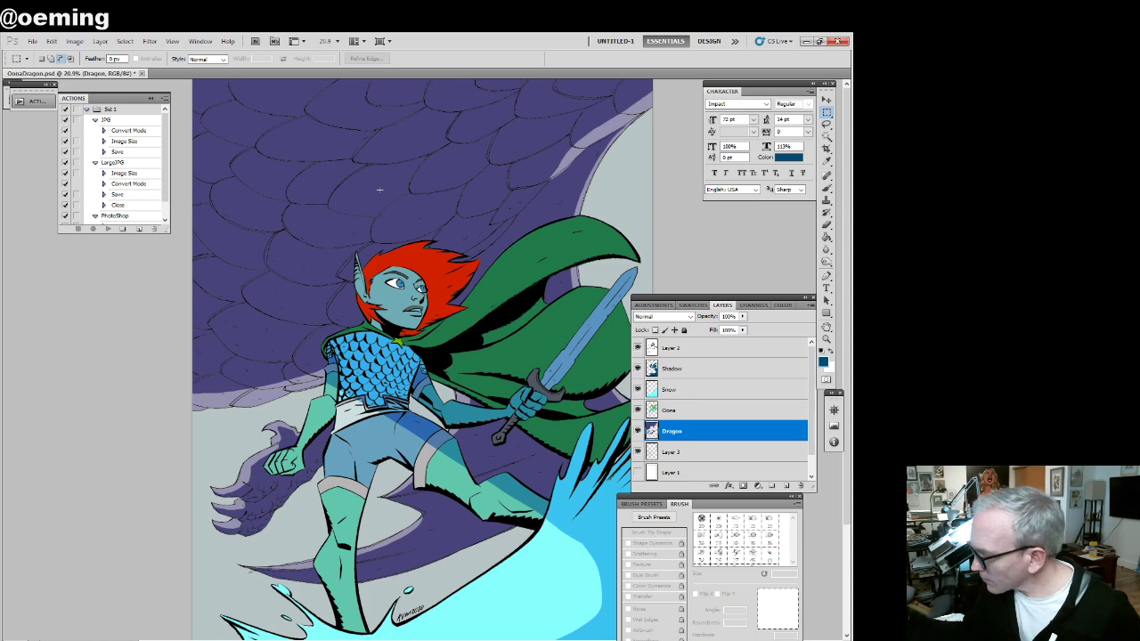
# Soften the edge between the light and dark purple on the dragon's lower body behind the warrior, using the Blur tool at 143 px
pyautogui.click(826, 339)
pyautogui.moveTo(526, 357); pyautogui.dragTo(504, 358)
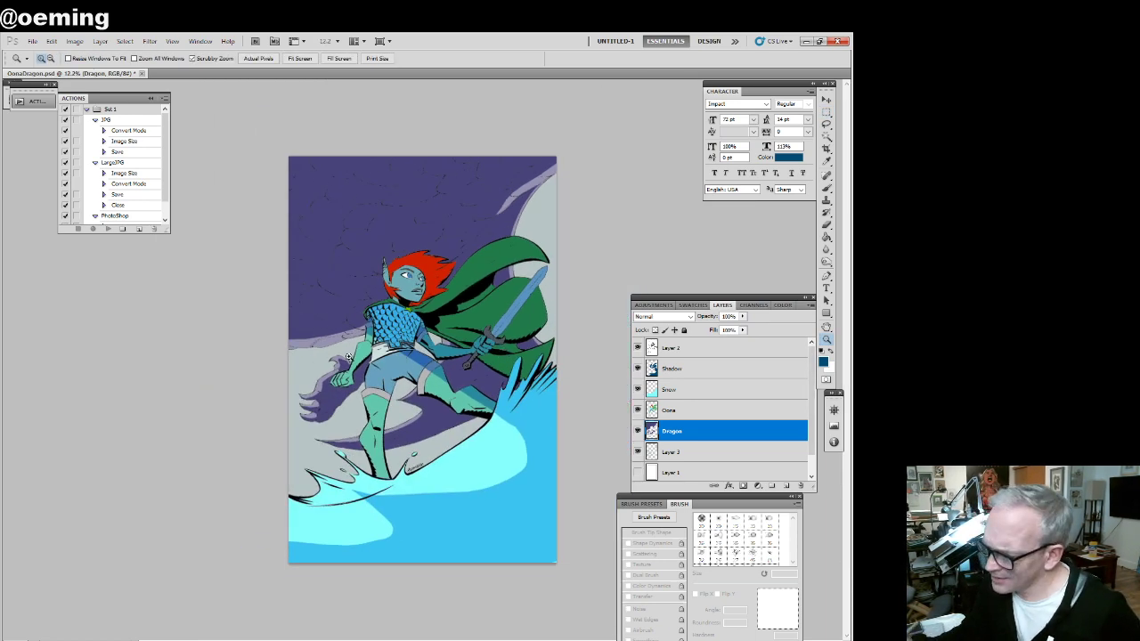
pyautogui.moveTo(369, 344); pyautogui.dragTo(417, 343)
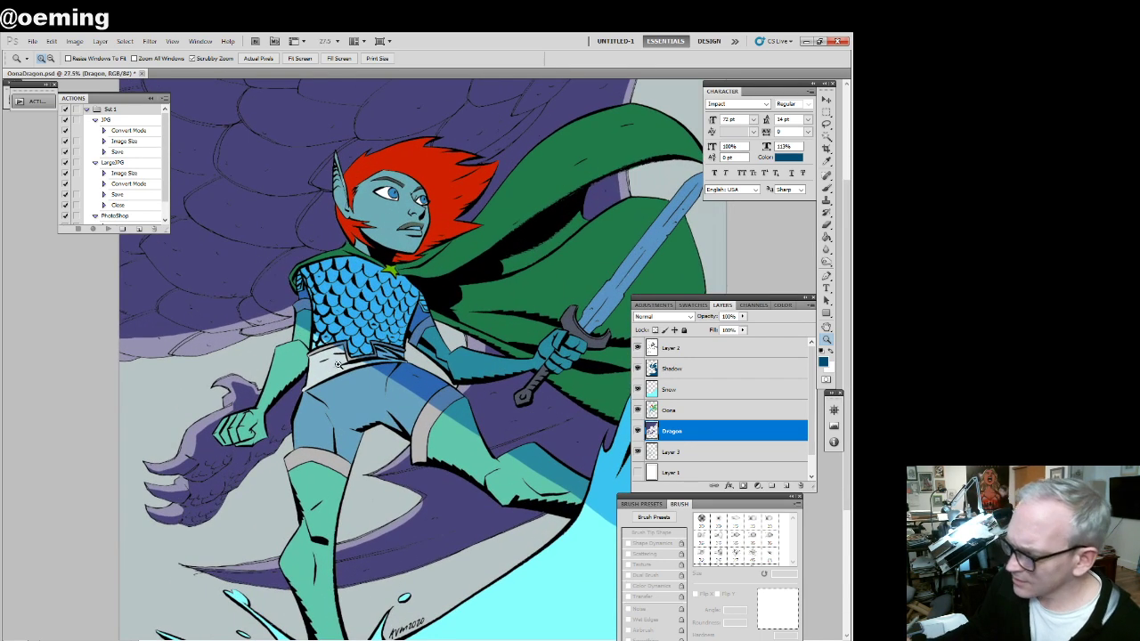
pyautogui.moveTo(301, 366); pyautogui.dragTo(302, 381)
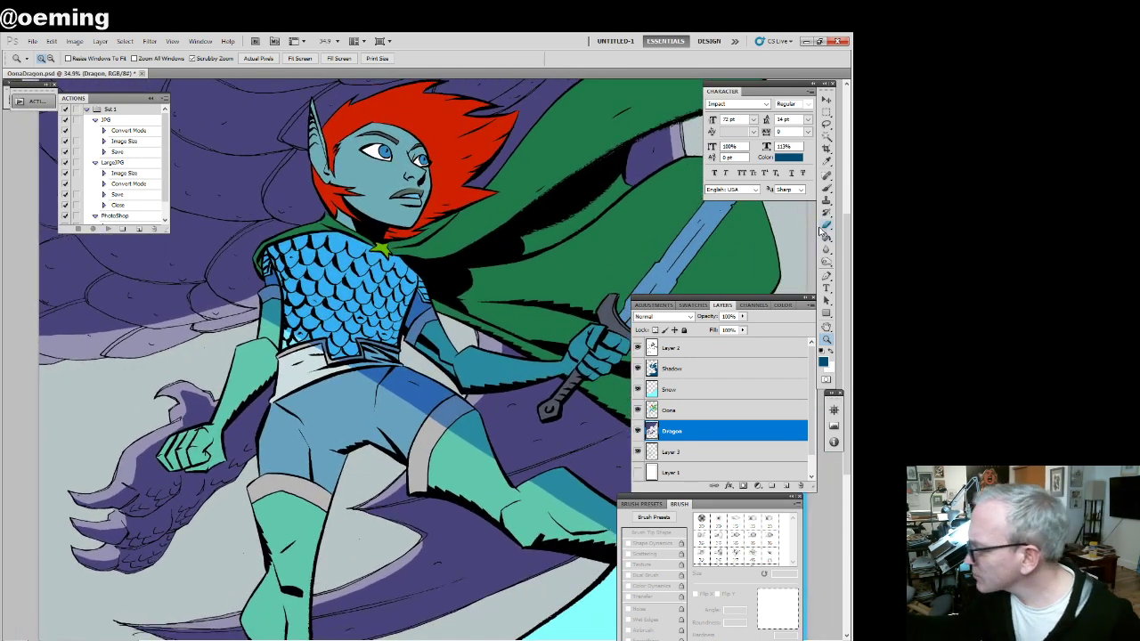
pyautogui.click(827, 190)
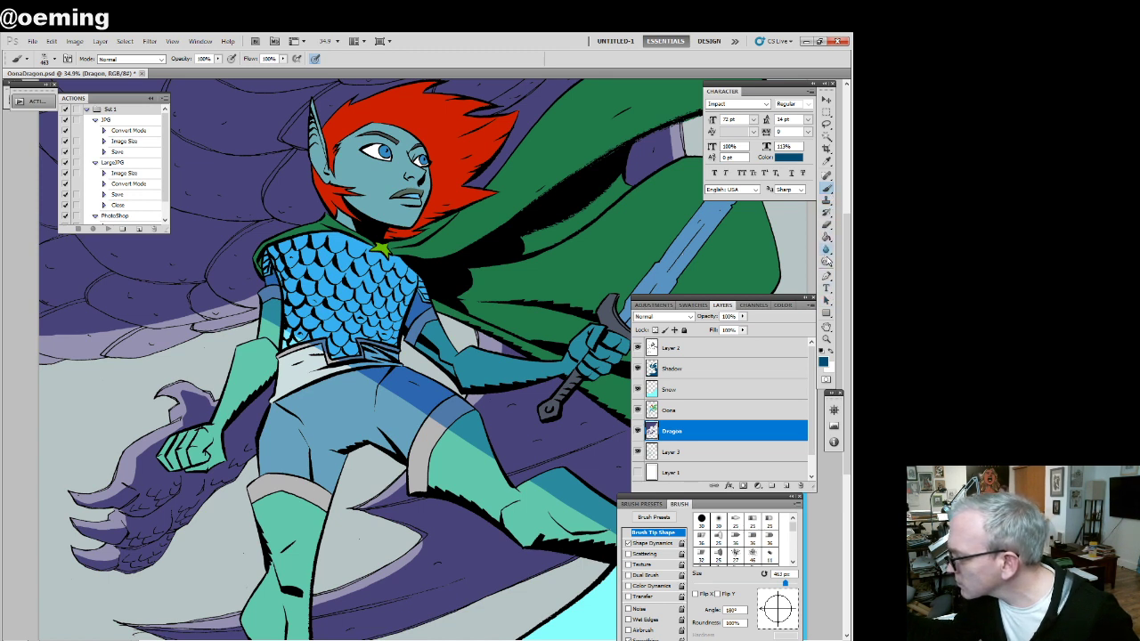
pyautogui.click(827, 249)
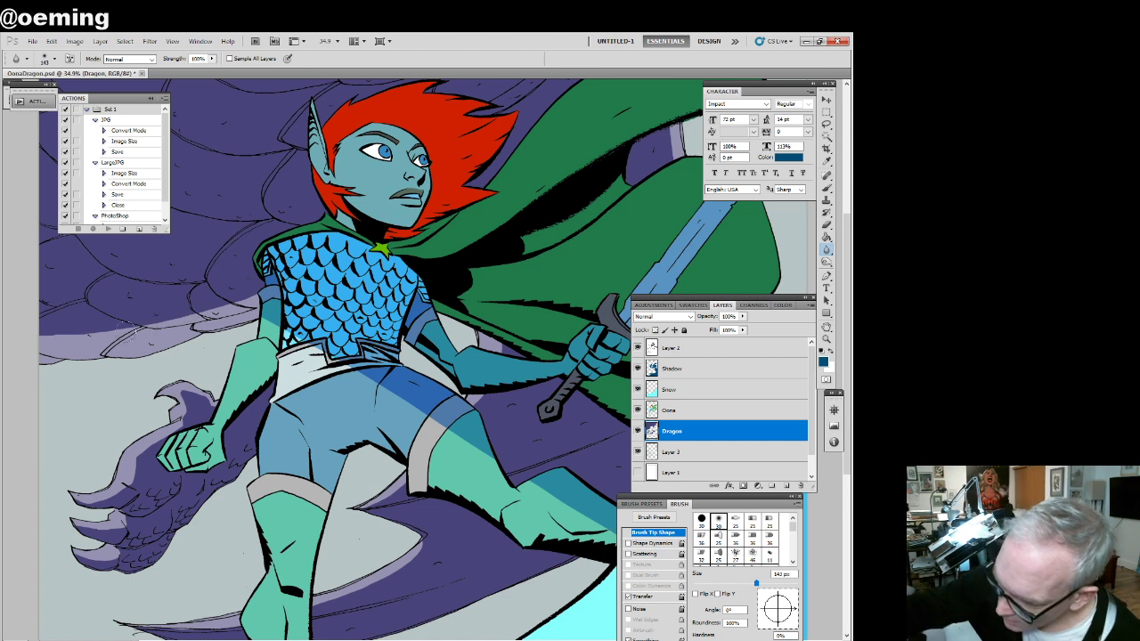
pyautogui.moveTo(51, 337)
pyautogui.mouseDown()
pyautogui.moveTo(132, 330)
pyautogui.moveTo(34, 339)
pyautogui.moveTo(132, 331)
pyautogui.moveTo(33, 334)
pyautogui.moveTo(95, 329)
pyautogui.mouseUp()
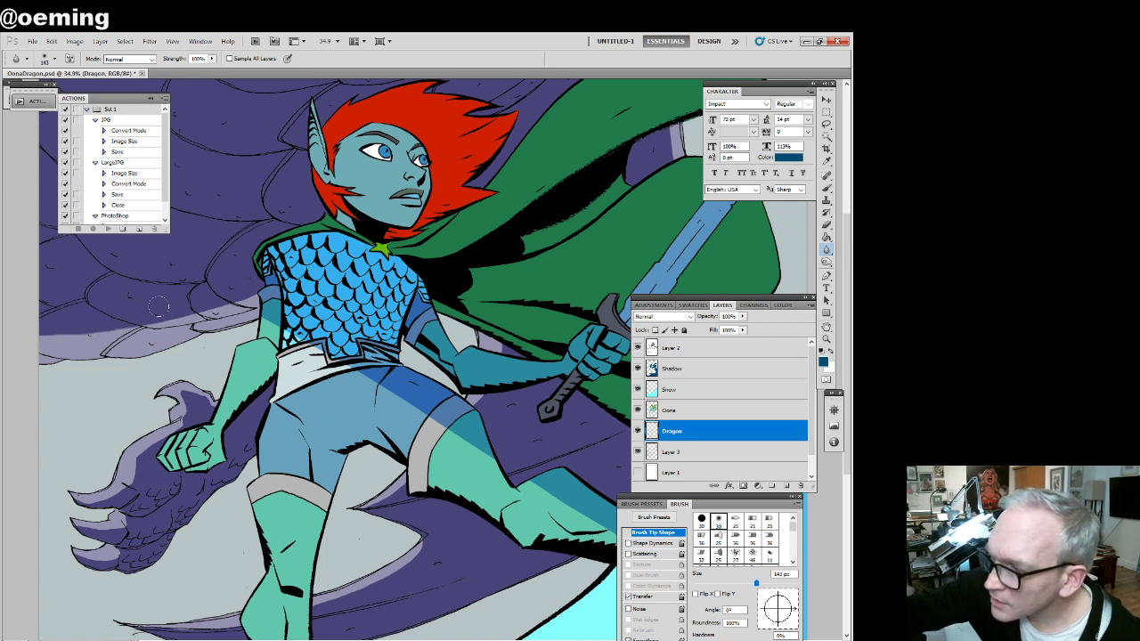
pyautogui.moveTo(193, 304)
pyautogui.mouseDown()
pyautogui.moveTo(228, 295)
pyautogui.moveTo(185, 315)
pyautogui.moveTo(249, 286)
pyautogui.moveTo(233, 301)
pyautogui.moveTo(131, 318)
pyautogui.moveTo(105, 333)
pyautogui.moveTo(67, 326)
pyautogui.moveTo(96, 339)
pyautogui.moveTo(244, 287)
pyautogui.moveTo(243, 298)
pyautogui.moveTo(226, 303)
pyautogui.moveTo(238, 298)
pyautogui.moveTo(230, 289)
pyautogui.moveTo(160, 321)
pyautogui.mouseUp()
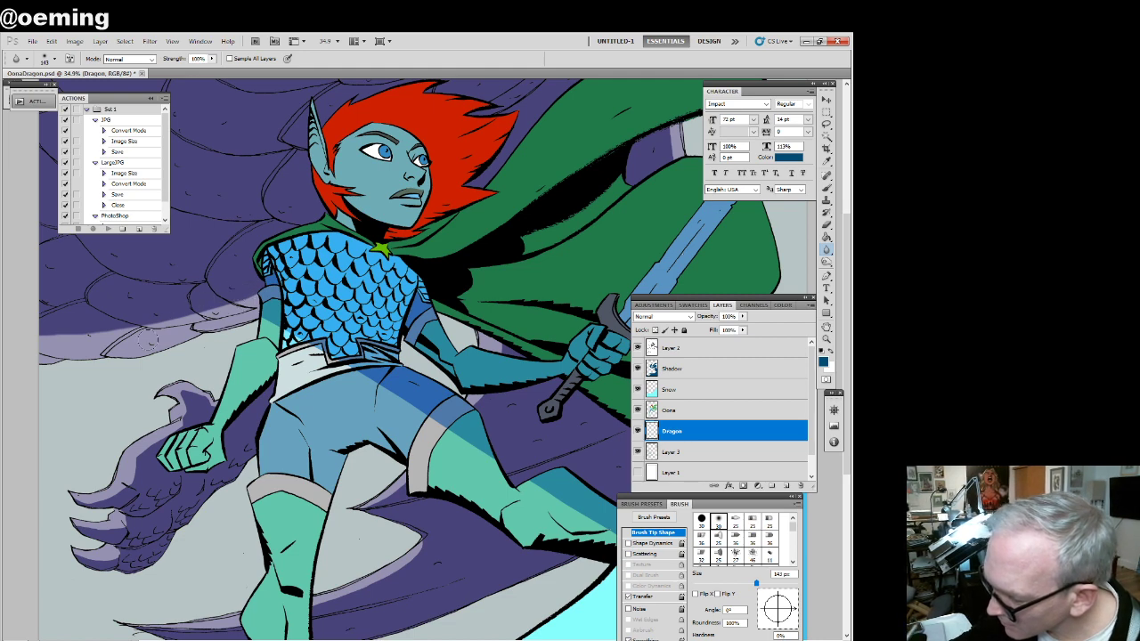
# Enlarge the Blur brush and soften the highlight edges on the dragon's lower body and on its tail between the warrior's legs
pyautogui.click(54, 59)
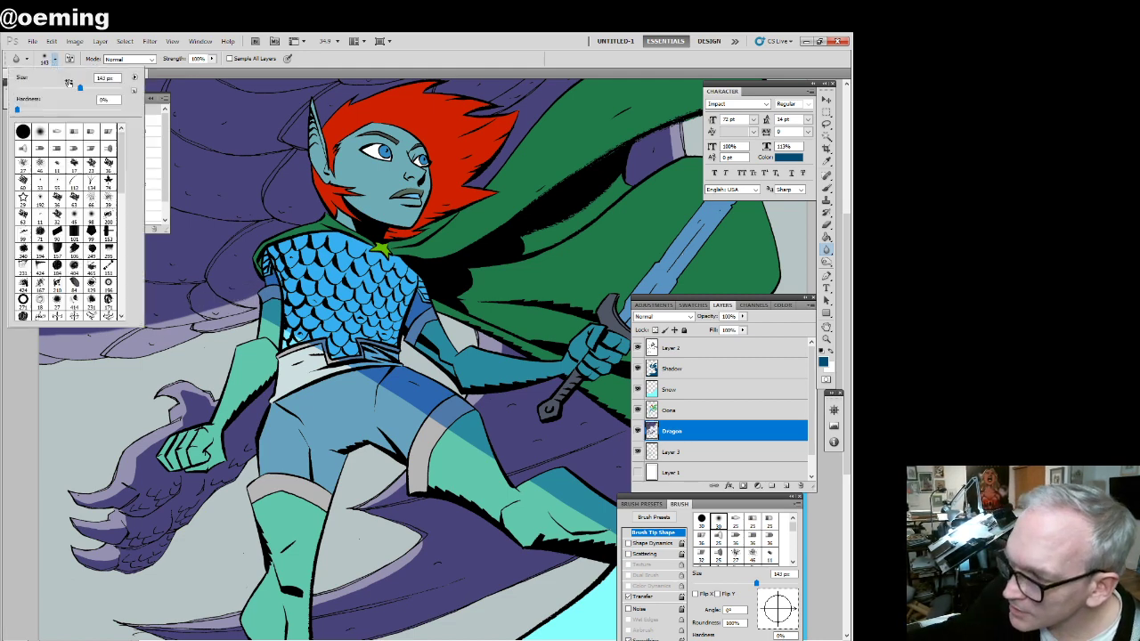
pyautogui.moveTo(81, 90); pyautogui.dragTo(113, 88)
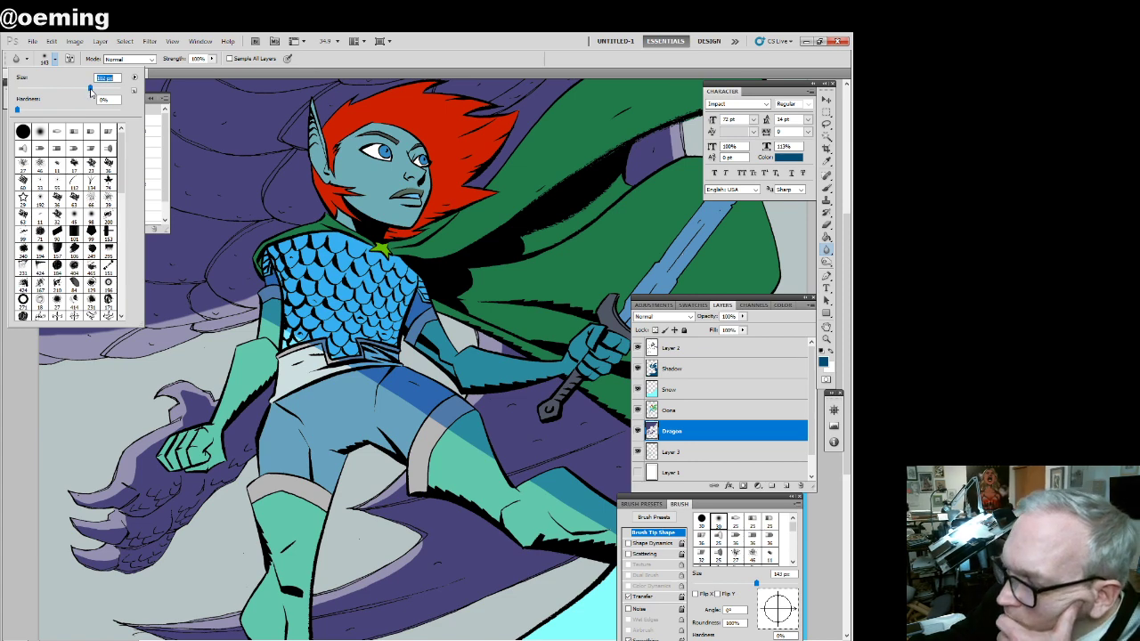
pyautogui.click(150, 327)
pyautogui.moveTo(153, 332)
pyautogui.mouseDown()
pyautogui.moveTo(60, 325)
pyautogui.moveTo(107, 317)
pyautogui.moveTo(34, 341)
pyautogui.moveTo(212, 303)
pyautogui.mouseUp()
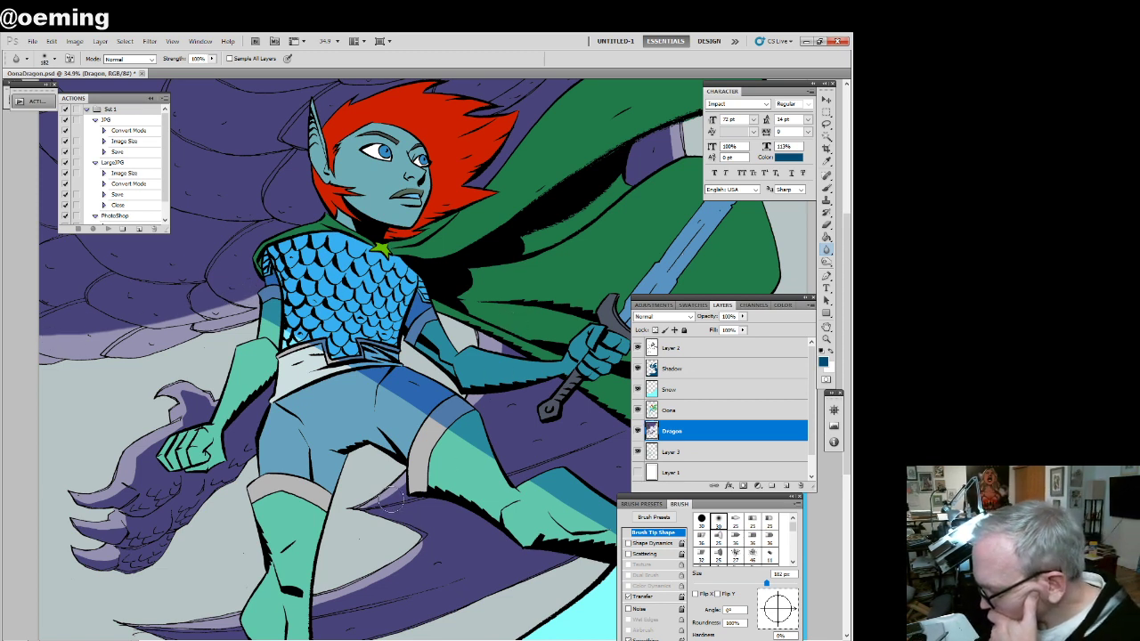
pyautogui.moveTo(391, 500)
pyautogui.mouseDown()
pyautogui.moveTo(375, 498)
pyautogui.moveTo(403, 491)
pyautogui.moveTo(374, 506)
pyautogui.mouseUp()
pyautogui.moveTo(421, 559); pyautogui.dragTo(387, 579)
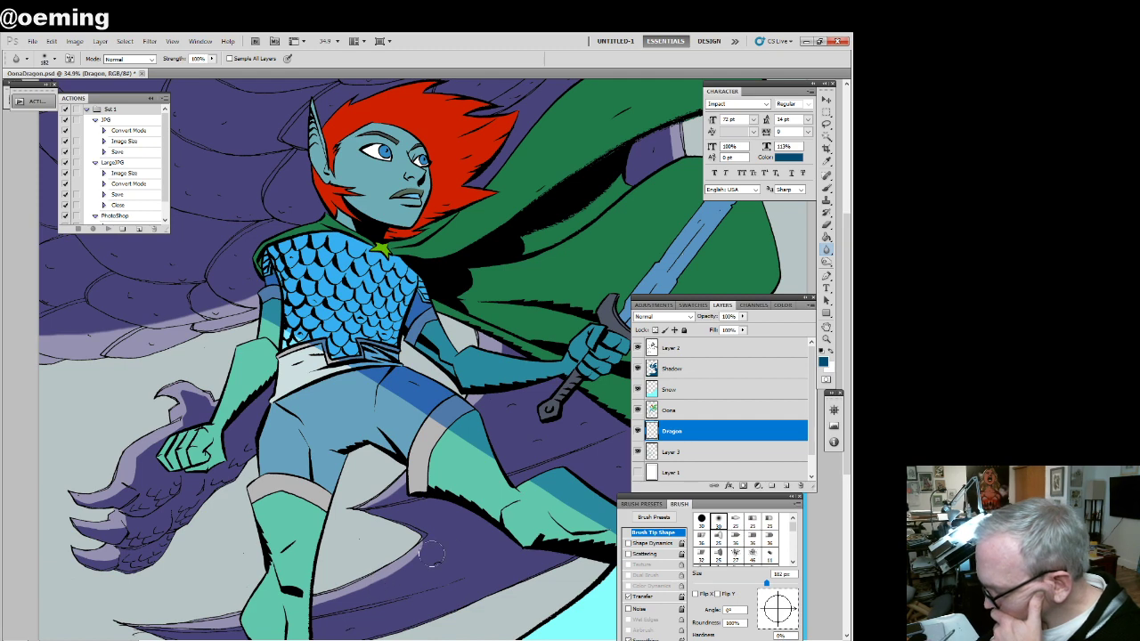
pyautogui.moveTo(325, 603); pyautogui.dragTo(329, 604)
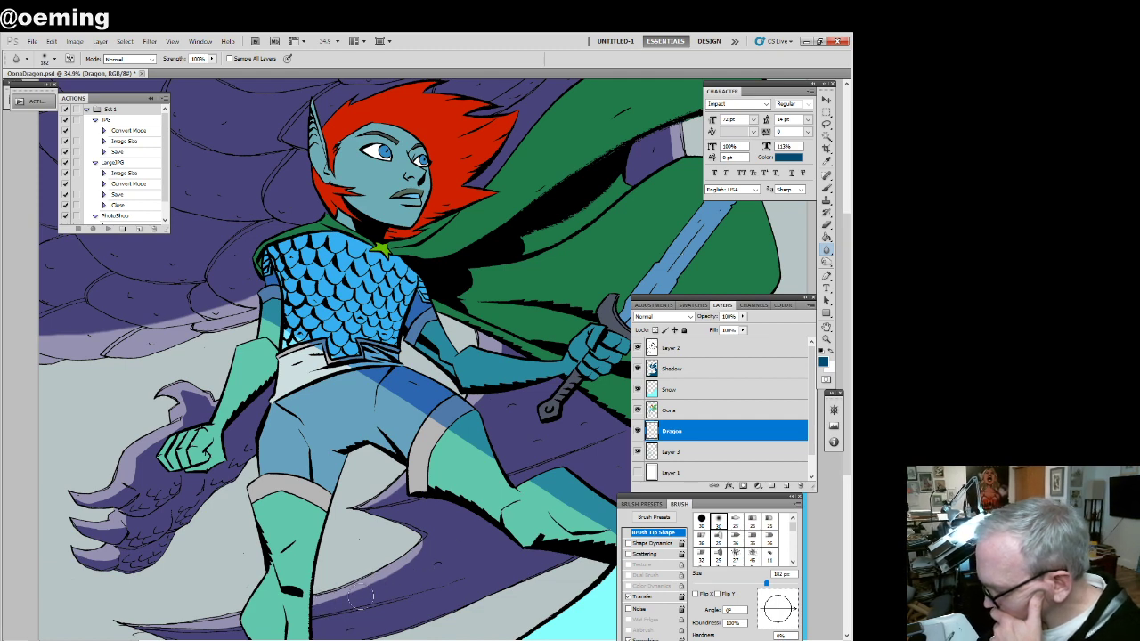
# Blur the highlight edges beneath the warrior's sword arm, along the dragon's tail to its tip, and across the dragon's claw
pyautogui.scroll(-5, 570, 485)
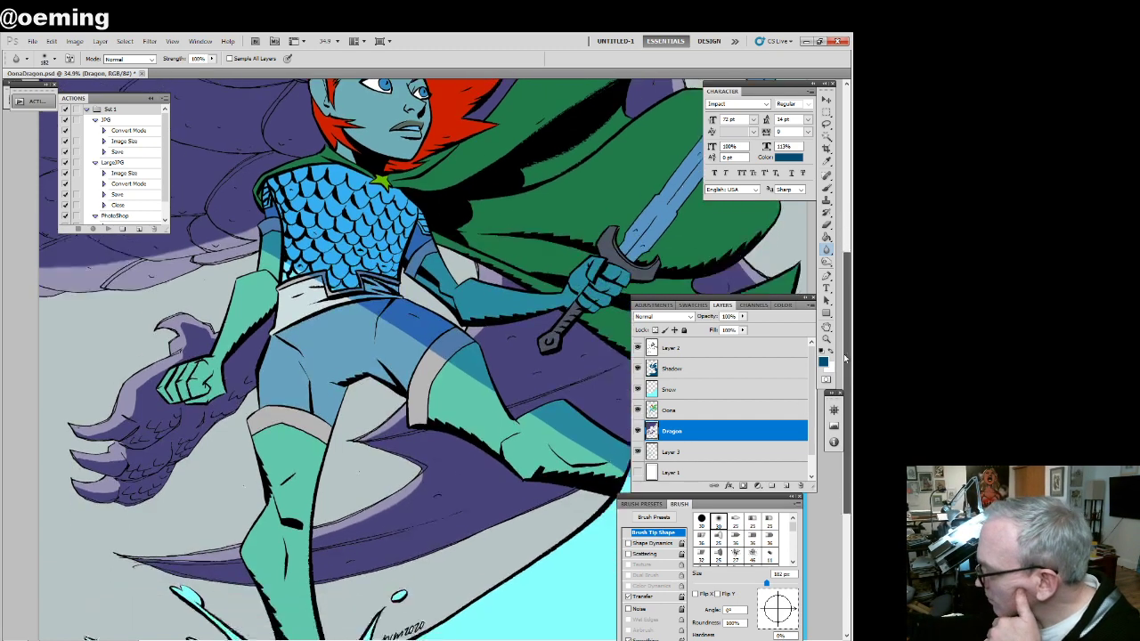
pyautogui.moveTo(486, 233)
pyautogui.mouseDown()
pyautogui.moveTo(476, 230)
pyautogui.moveTo(482, 239)
pyautogui.mouseUp()
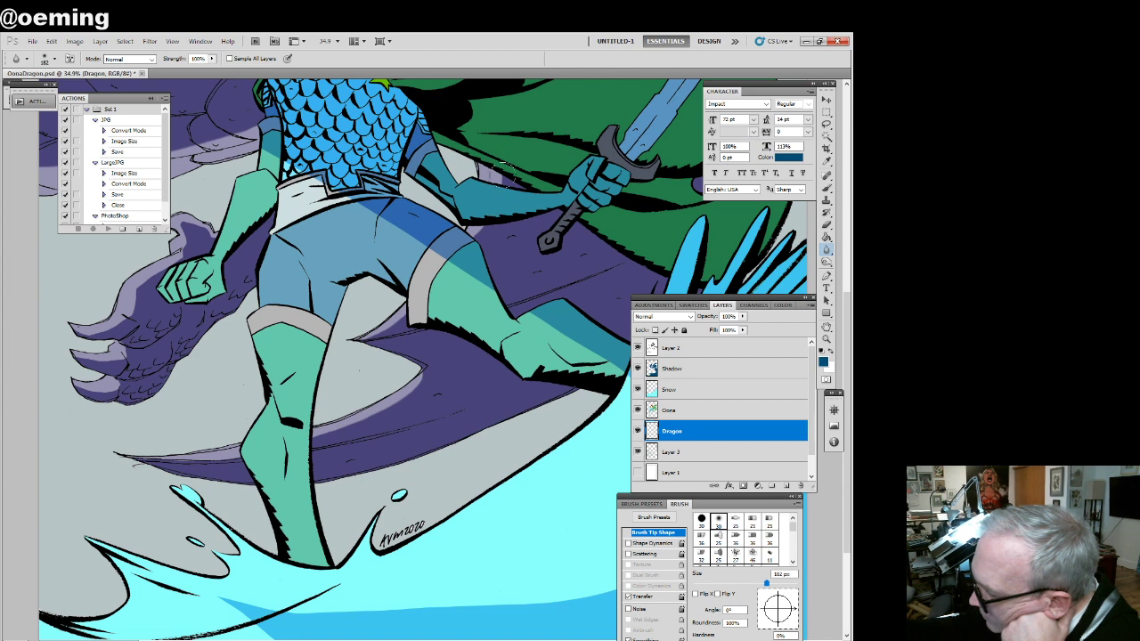
pyautogui.moveTo(502, 174); pyautogui.dragTo(505, 177)
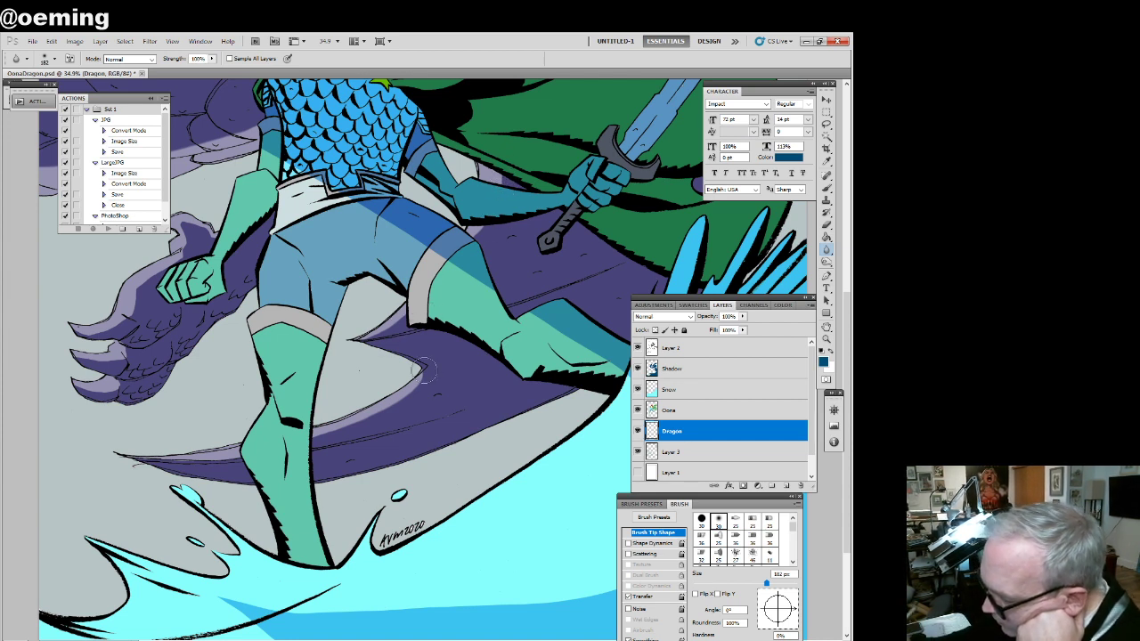
pyautogui.moveTo(153, 460)
pyautogui.mouseDown()
pyautogui.moveTo(218, 460)
pyautogui.moveTo(162, 461)
pyautogui.mouseUp()
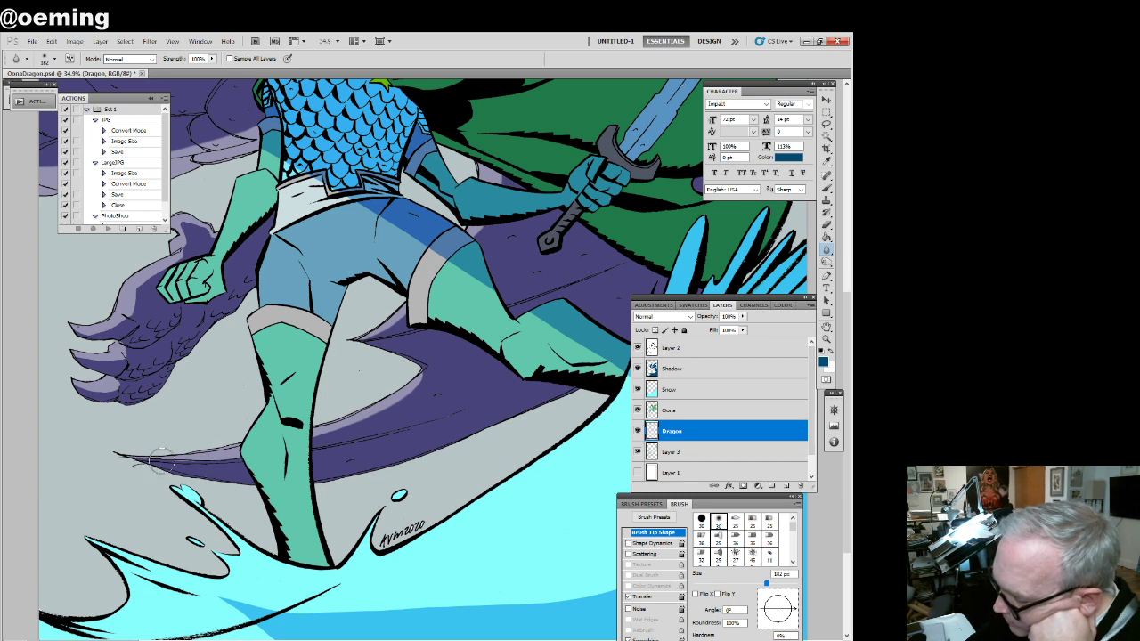
pyautogui.moveTo(437, 373)
pyautogui.mouseDown()
pyautogui.moveTo(240, 463)
pyautogui.moveTo(342, 444)
pyautogui.moveTo(350, 433)
pyautogui.moveTo(156, 465)
pyautogui.mouseUp()
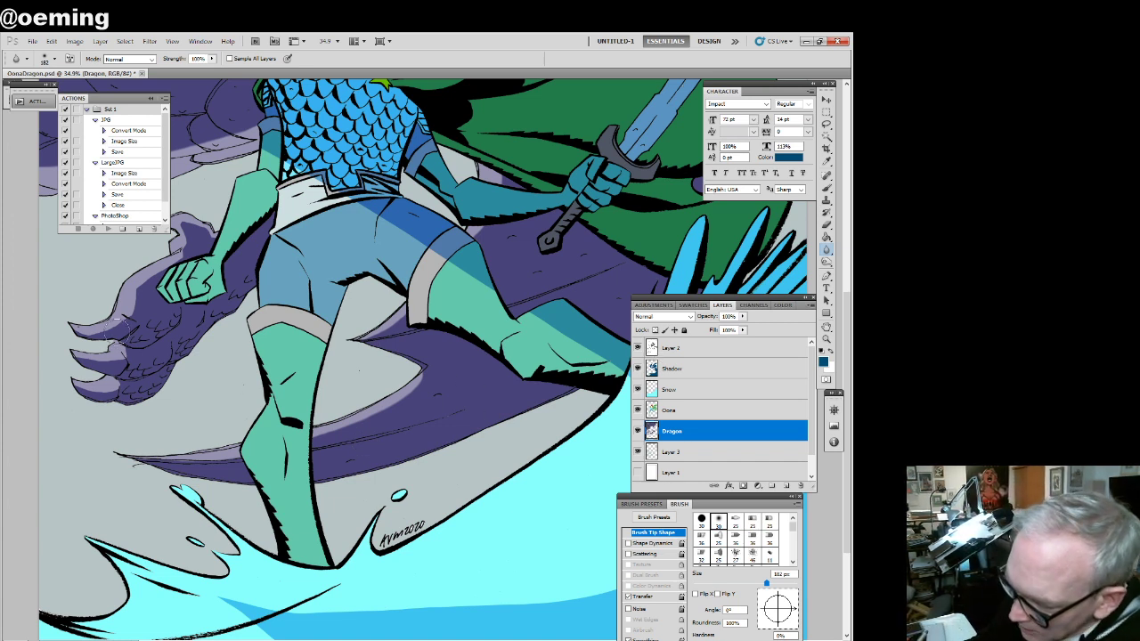
pyautogui.moveTo(114, 322)
pyautogui.mouseDown()
pyautogui.moveTo(76, 328)
pyautogui.moveTo(128, 312)
pyautogui.moveTo(136, 269)
pyautogui.moveTo(143, 302)
pyautogui.moveTo(160, 259)
pyautogui.moveTo(187, 254)
pyautogui.moveTo(187, 241)
pyautogui.moveTo(160, 259)
pyautogui.moveTo(187, 236)
pyautogui.moveTo(169, 218)
pyautogui.moveTo(190, 243)
pyautogui.mouseUp()
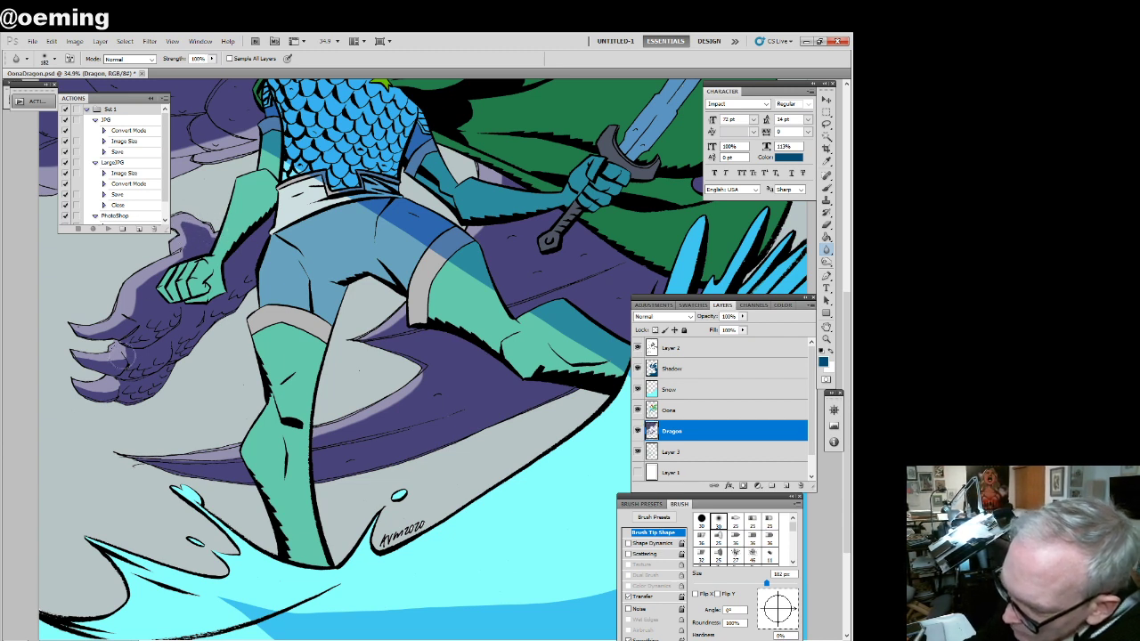
pyautogui.moveTo(123, 357)
pyautogui.mouseDown()
pyautogui.moveTo(82, 356)
pyautogui.moveTo(133, 362)
pyautogui.moveTo(89, 351)
pyautogui.moveTo(88, 381)
pyautogui.moveTo(74, 386)
pyautogui.moveTo(115, 382)
pyautogui.moveTo(144, 290)
pyautogui.mouseUp()
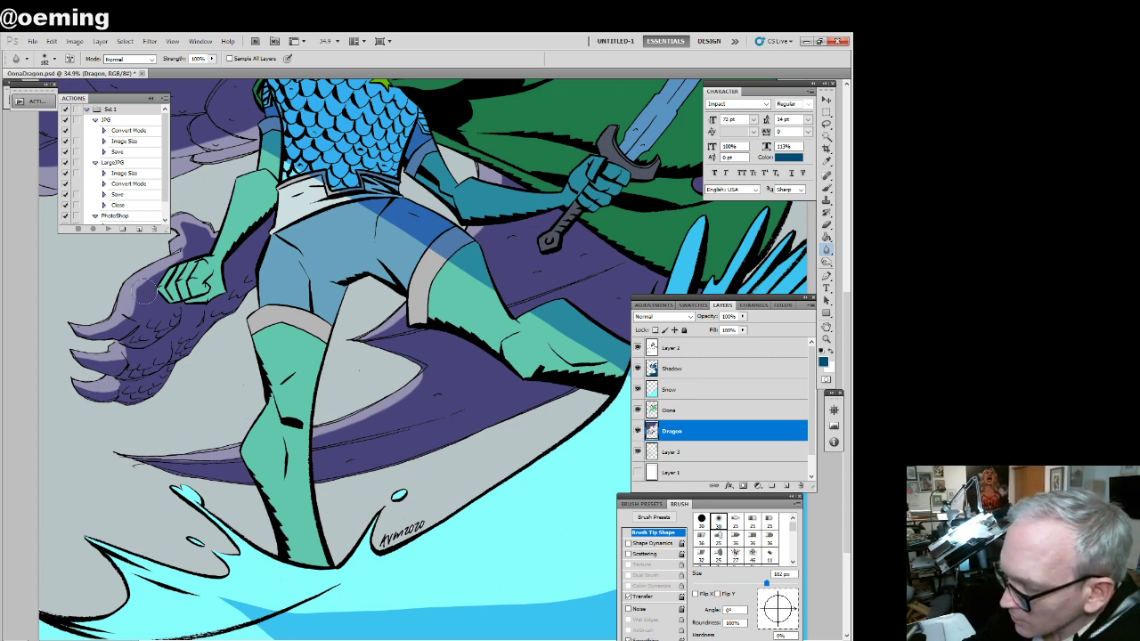
# Lasso the boundary between the light and dark purple along the dragon's claw and its talons
pyautogui.click(826, 125)
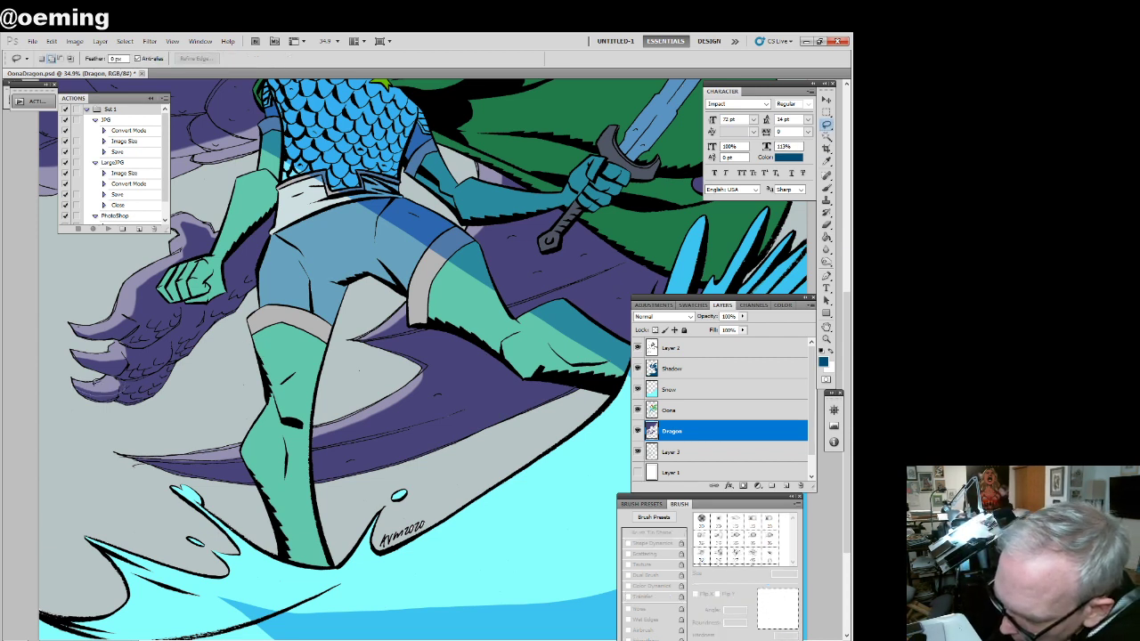
pyautogui.moveTo(125, 385)
pyautogui.mouseDown()
pyautogui.moveTo(127, 361)
pyautogui.moveTo(77, 355)
pyautogui.moveTo(123, 355)
pyautogui.mouseUp()
pyautogui.moveTo(127, 364); pyautogui.dragTo(114, 334)
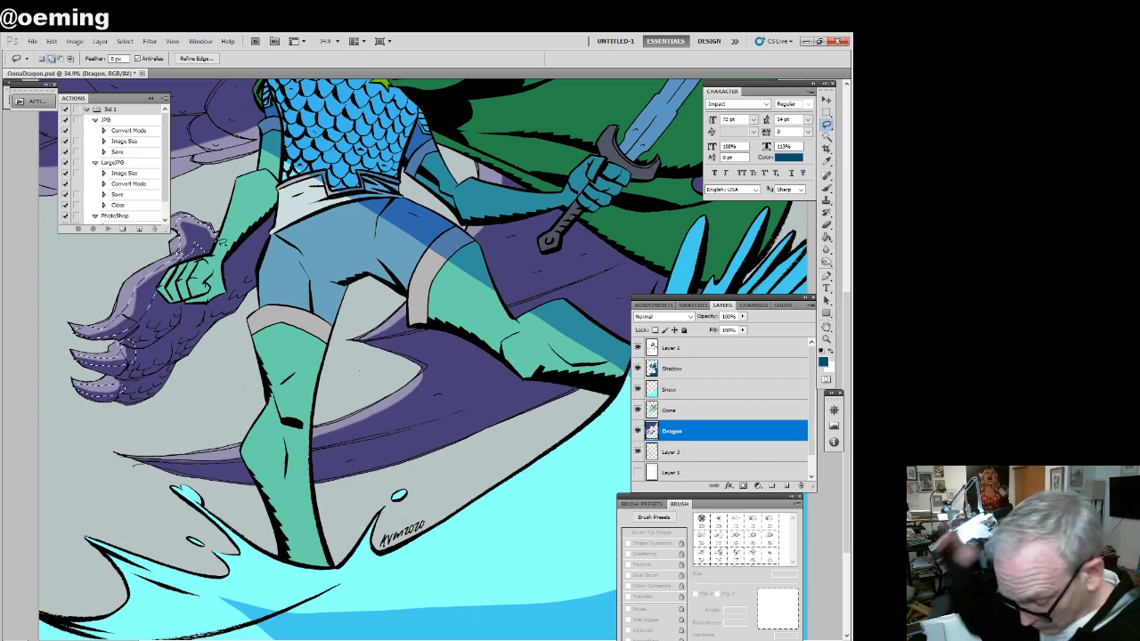
# Apply a Gaussian Blur with a small pixel radius to the selected claw areas
pyautogui.click(150, 41)
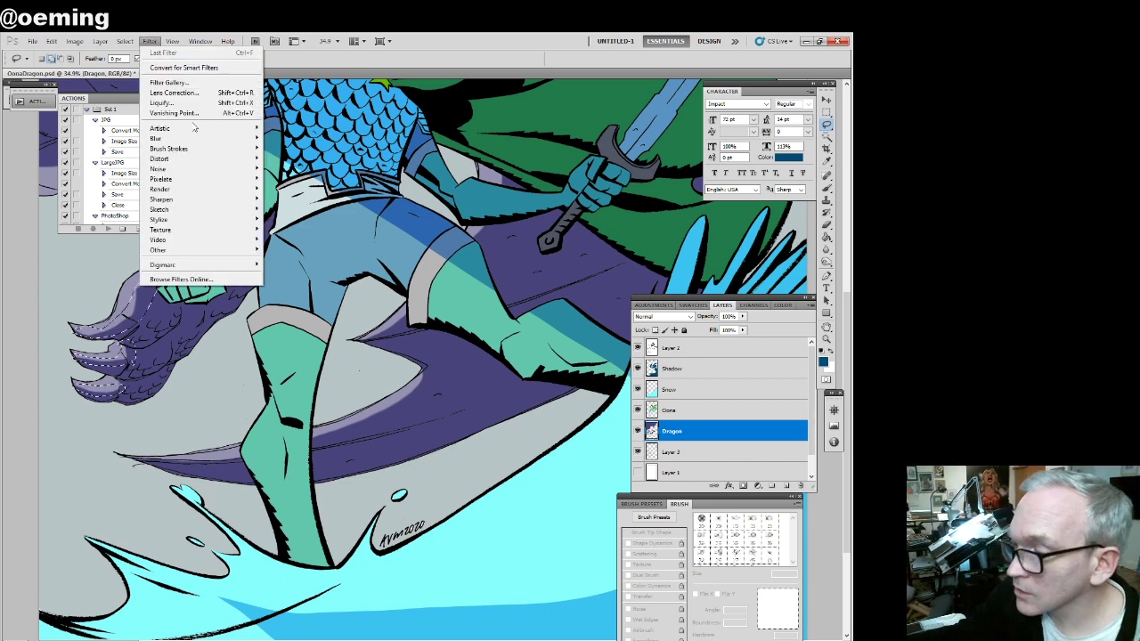
pyautogui.moveTo(205, 138)
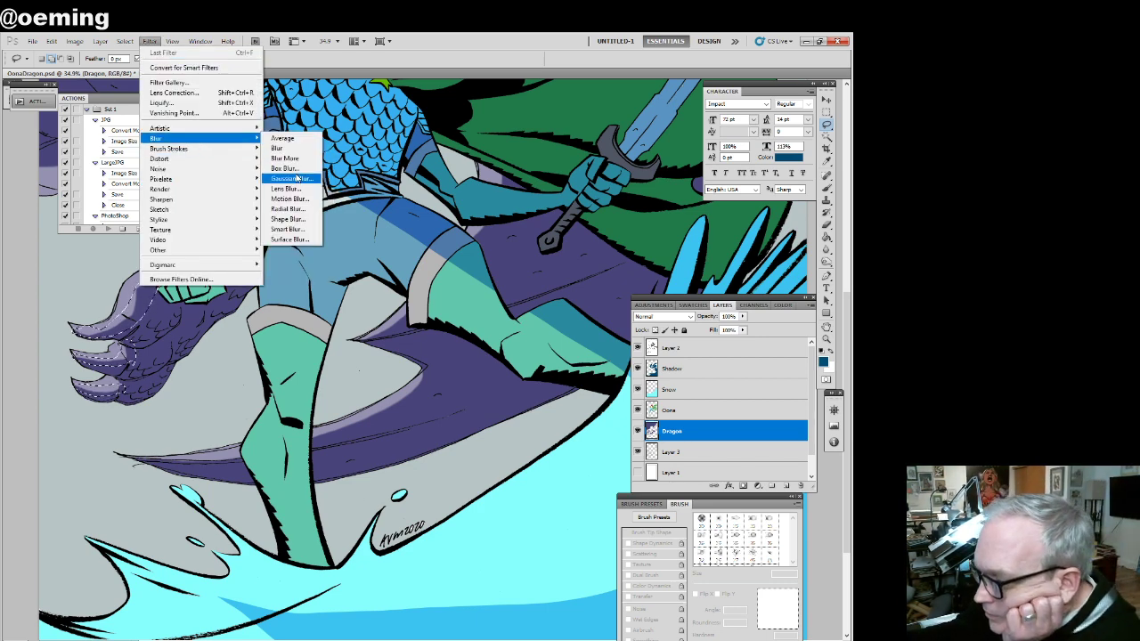
pyautogui.click(297, 178)
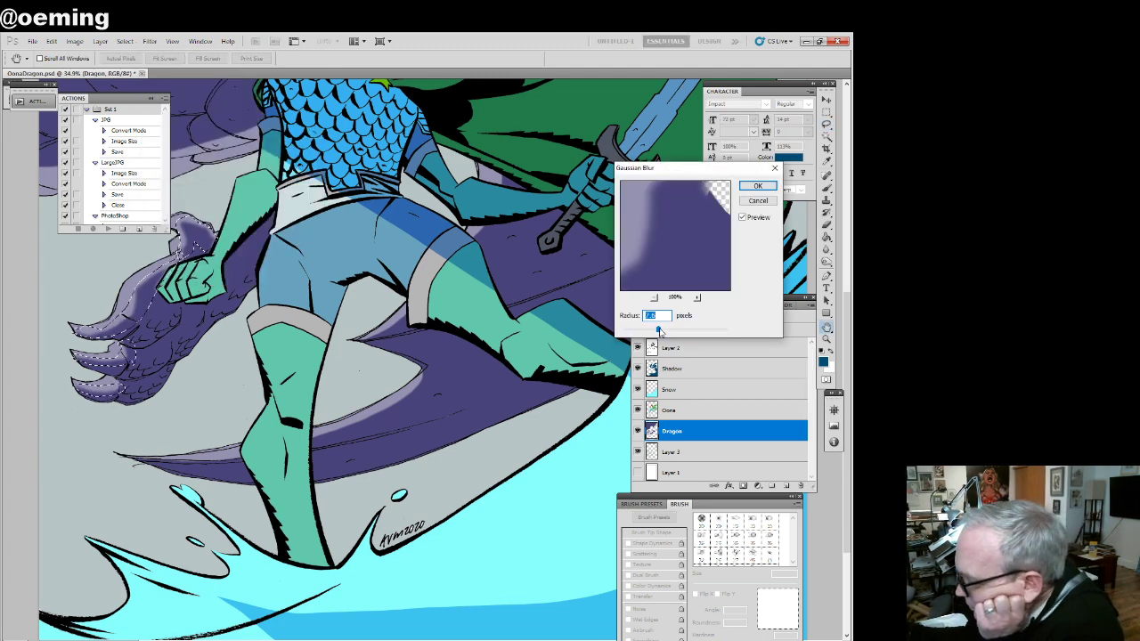
pyautogui.moveTo(659, 331); pyautogui.dragTo(654, 330)
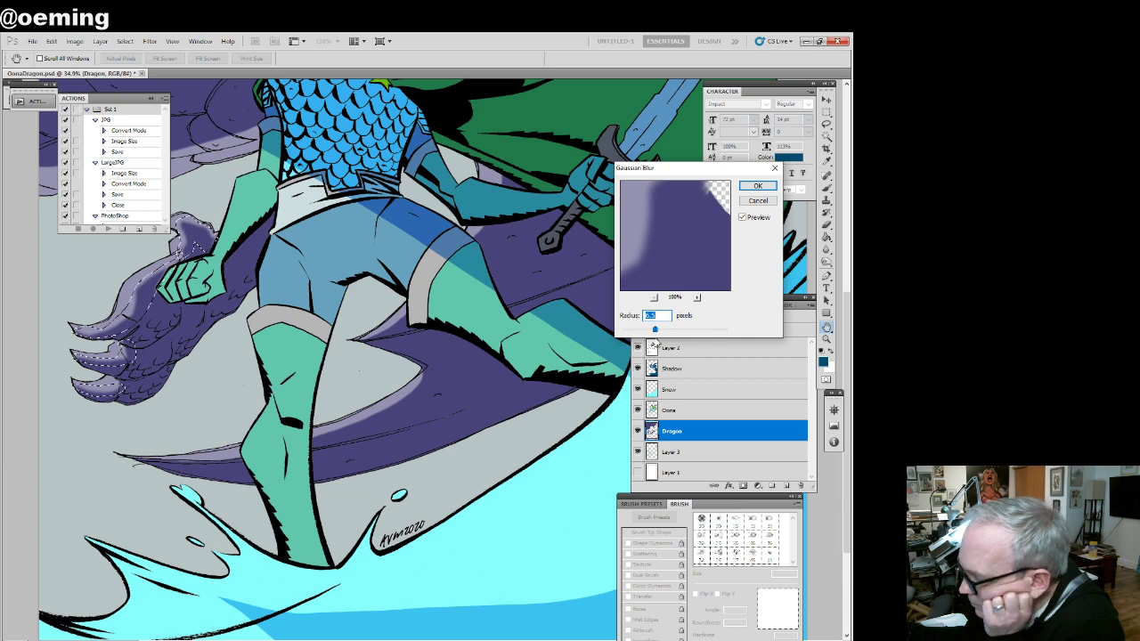
pyautogui.press('Return')
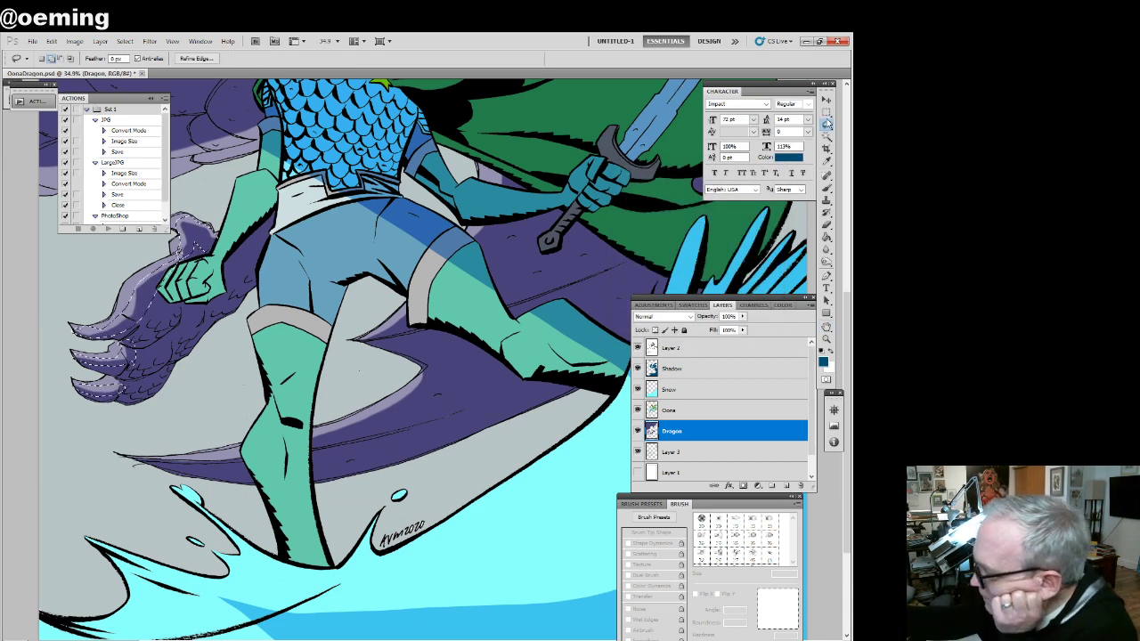
# Add the light and dark purple boundaries along the dragon's tail and the body edge beside the warrior's shoulder to the lasso selection
pyautogui.press('l')
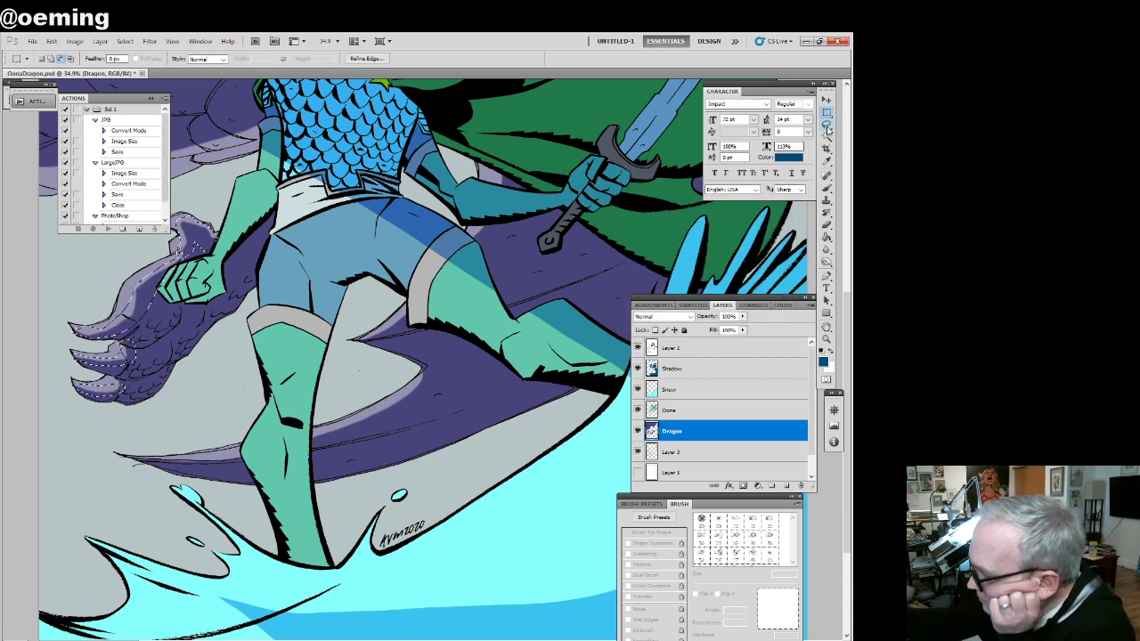
pyautogui.moveTo(431, 388)
pyautogui.mouseDown()
pyautogui.moveTo(315, 443)
pyautogui.moveTo(327, 425)
pyautogui.mouseUp()
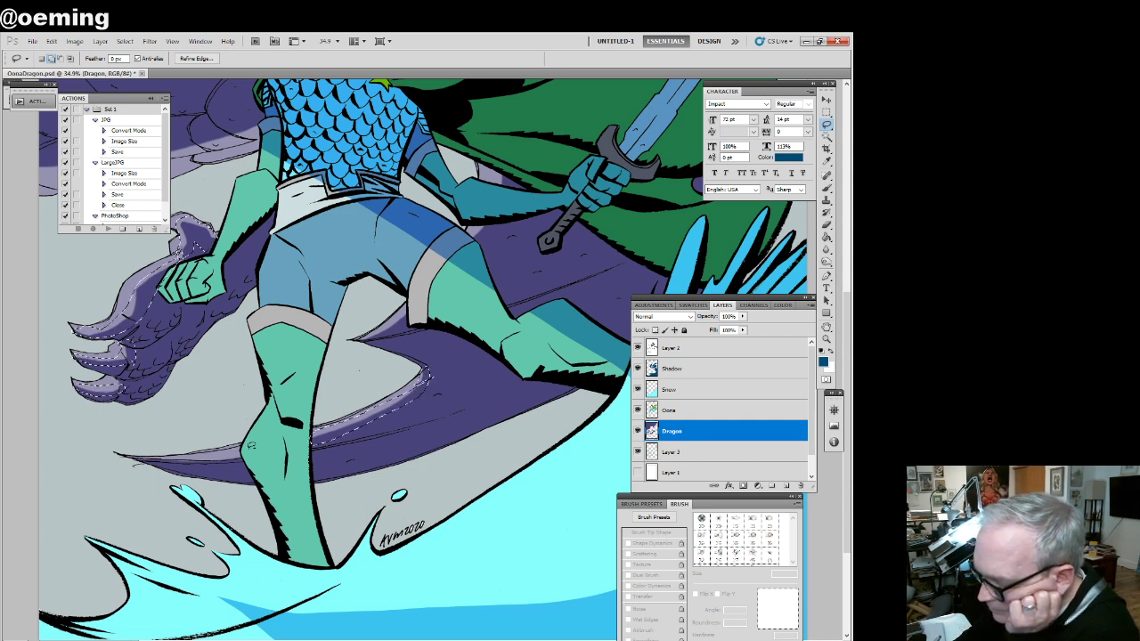
pyautogui.moveTo(147, 459)
pyautogui.mouseDown()
pyautogui.moveTo(269, 461)
pyautogui.moveTo(242, 448)
pyautogui.mouseUp()
pyautogui.moveTo(846, 369); pyautogui.dragTo(846, 218)
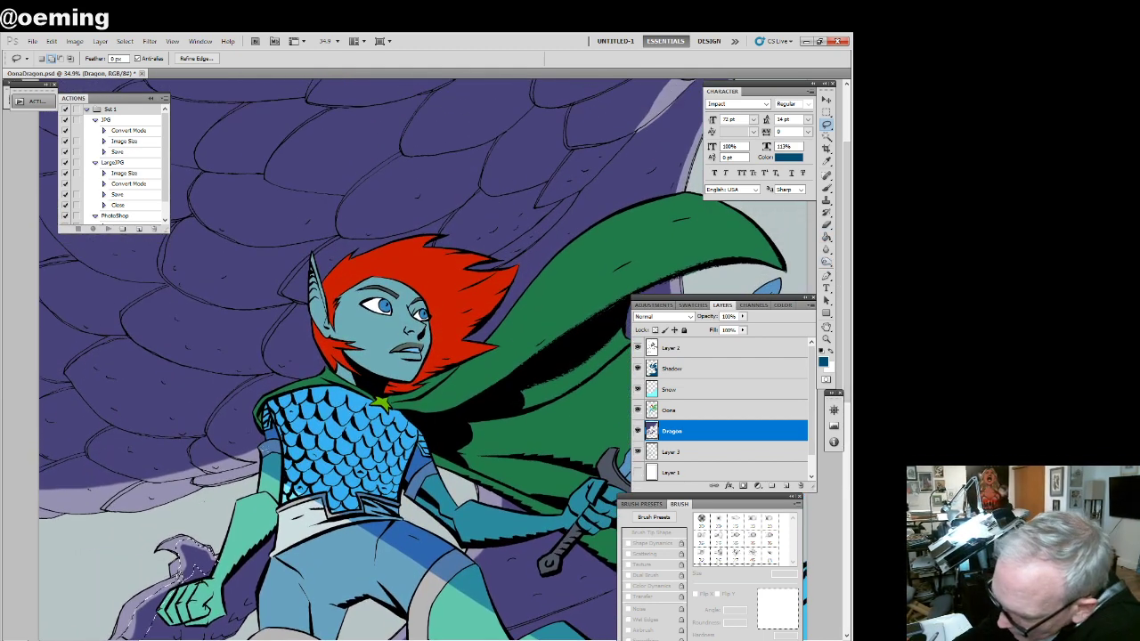
pyautogui.moveTo(25, 487); pyautogui.dragTo(322, 415)
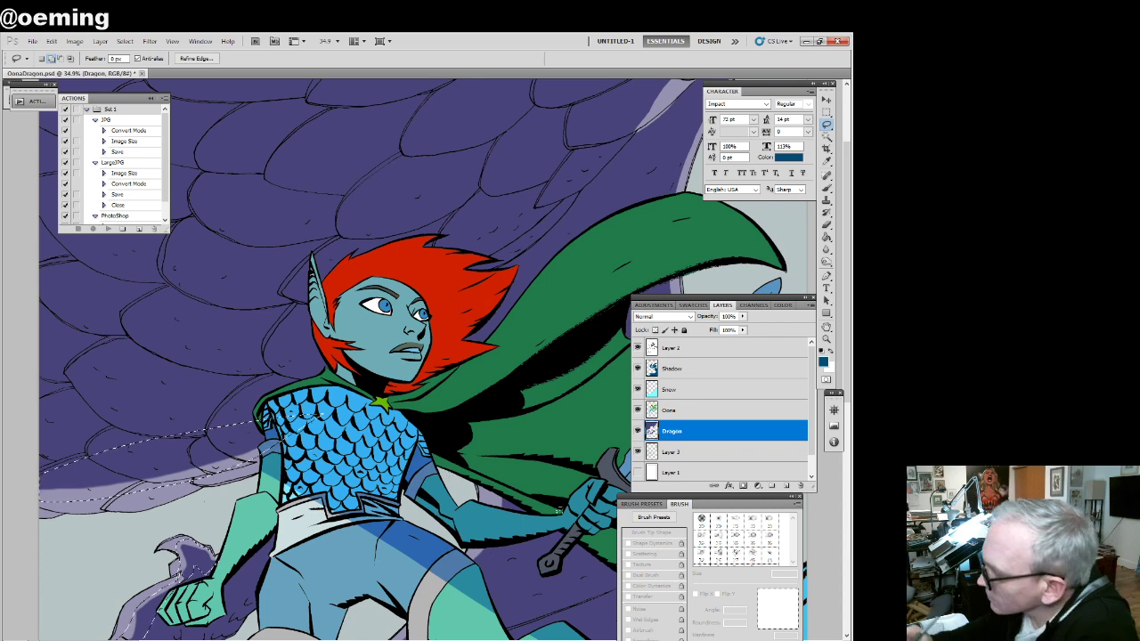
# Extend the lasso selection over the highlight boundaries on the dragon's body above the cape and between the cape's upper folds
pyautogui.scroll(3, 735, 269)
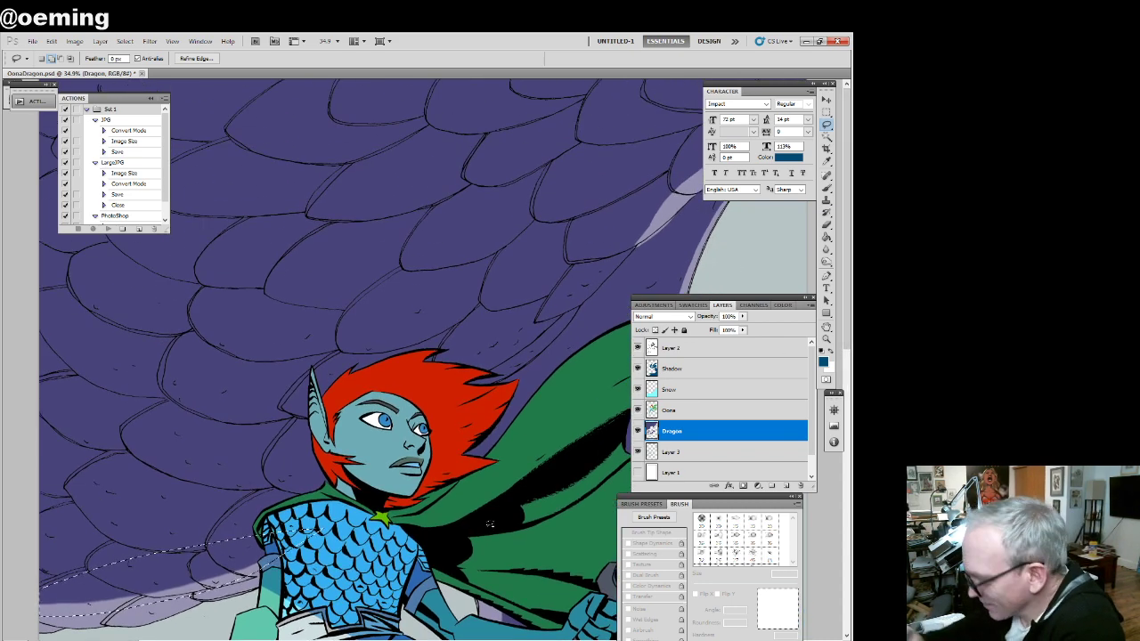
pyautogui.moveTo(129, 74); pyautogui.dragTo(187, 165)
pyautogui.moveTo(314, 547); pyautogui.dragTo(582, 640)
pyautogui.moveTo(438, 639); pyautogui.dragTo(547, 639)
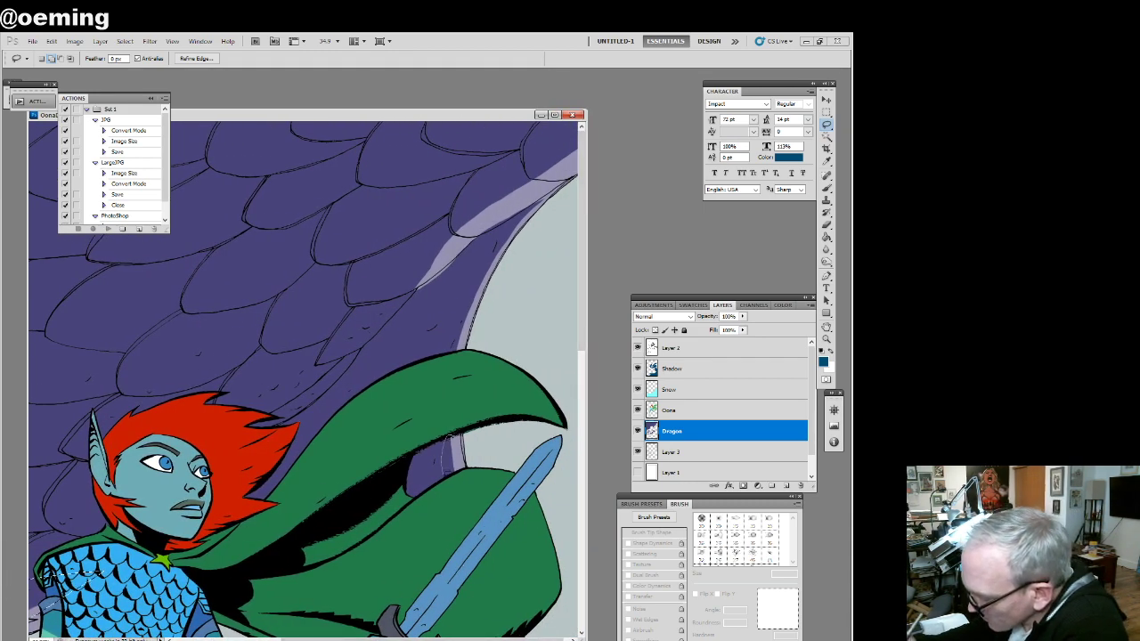
pyautogui.moveTo(452, 349)
pyautogui.mouseDown()
pyautogui.moveTo(452, 316)
pyautogui.moveTo(515, 209)
pyautogui.moveTo(583, 152)
pyautogui.moveTo(587, 164)
pyautogui.moveTo(525, 220)
pyautogui.moveTo(479, 300)
pyautogui.moveTo(530, 203)
pyautogui.moveTo(460, 264)
pyautogui.moveTo(393, 296)
pyautogui.moveTo(531, 161)
pyautogui.moveTo(590, 132)
pyautogui.moveTo(572, 171)
pyautogui.mouseUp()
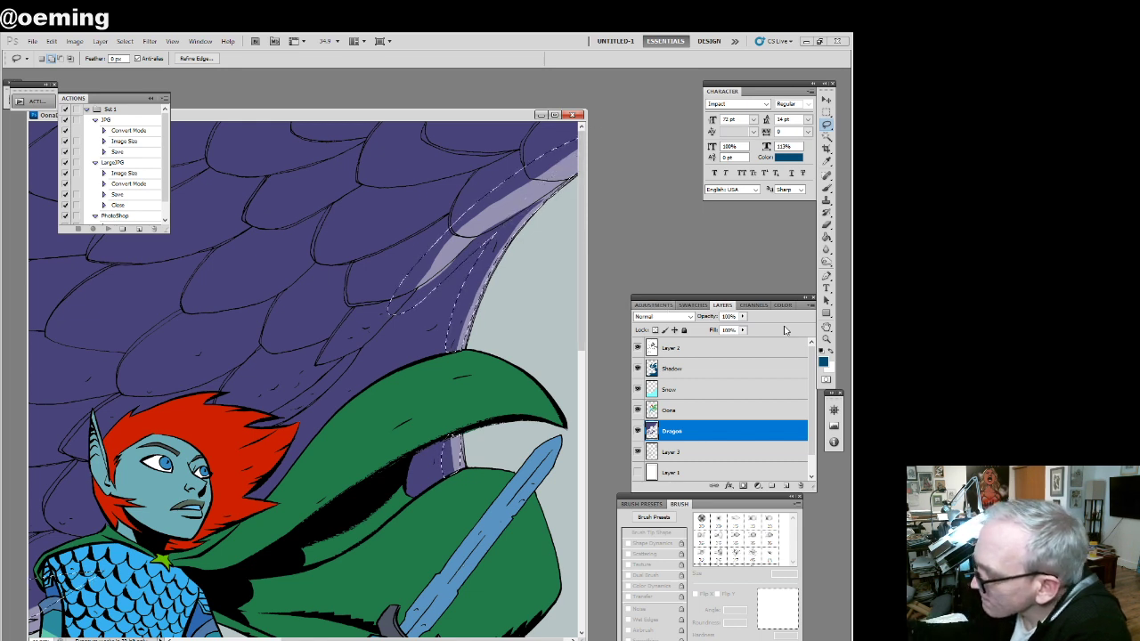
# Add the dragon's highlight boundaries beneath the warrior's sword arm and beside her raised thigh to the lasso selection
pyautogui.click(826, 339)
pyautogui.moveTo(429, 442); pyautogui.dragTo(369, 447)
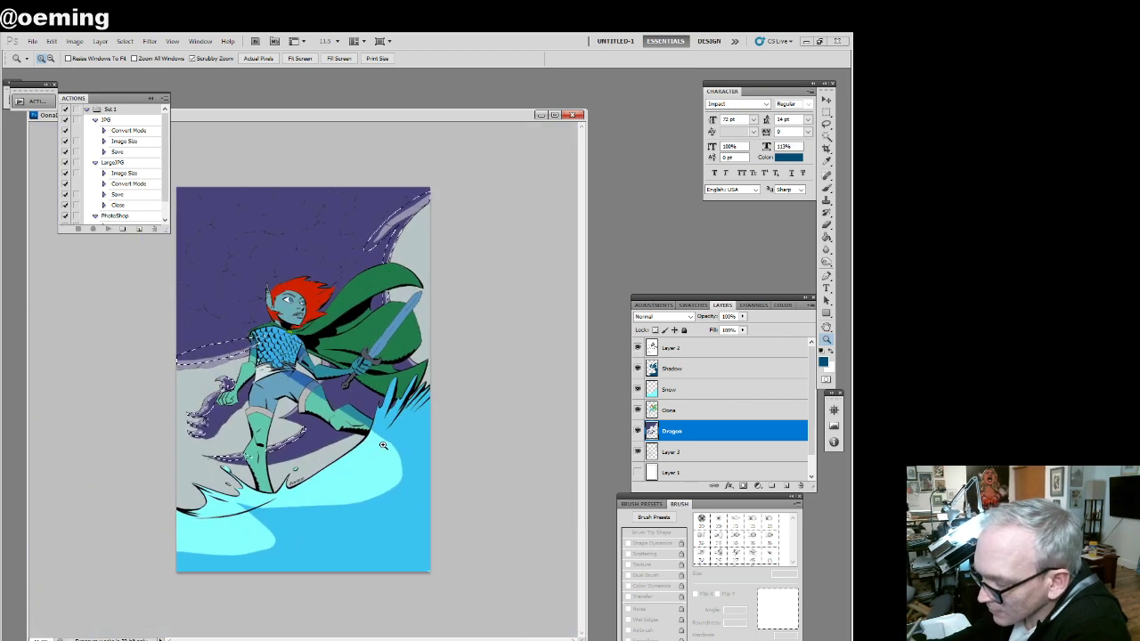
pyautogui.moveTo(347, 384); pyautogui.dragTo(410, 388)
pyautogui.click(827, 125)
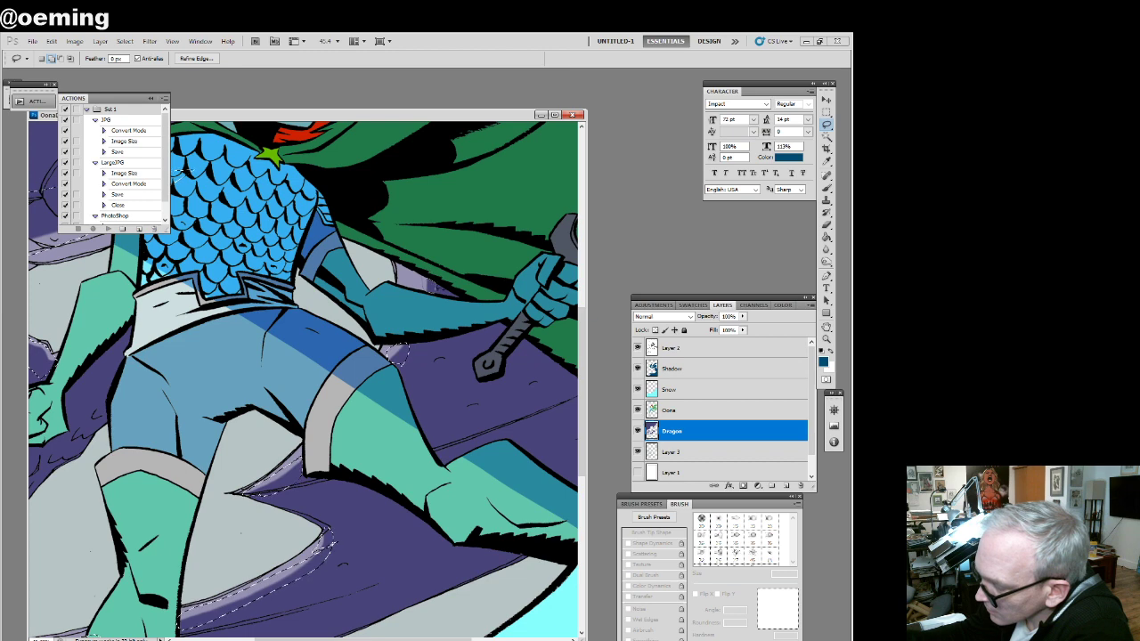
# Lasso the highlight boundary on the small dragon patch showing between the cape's lower folds near the sword hilt
pyautogui.moveTo(582, 368); pyautogui.dragTo(592, 229)
pyautogui.moveTo(276, 640); pyautogui.dragTo(300, 640)
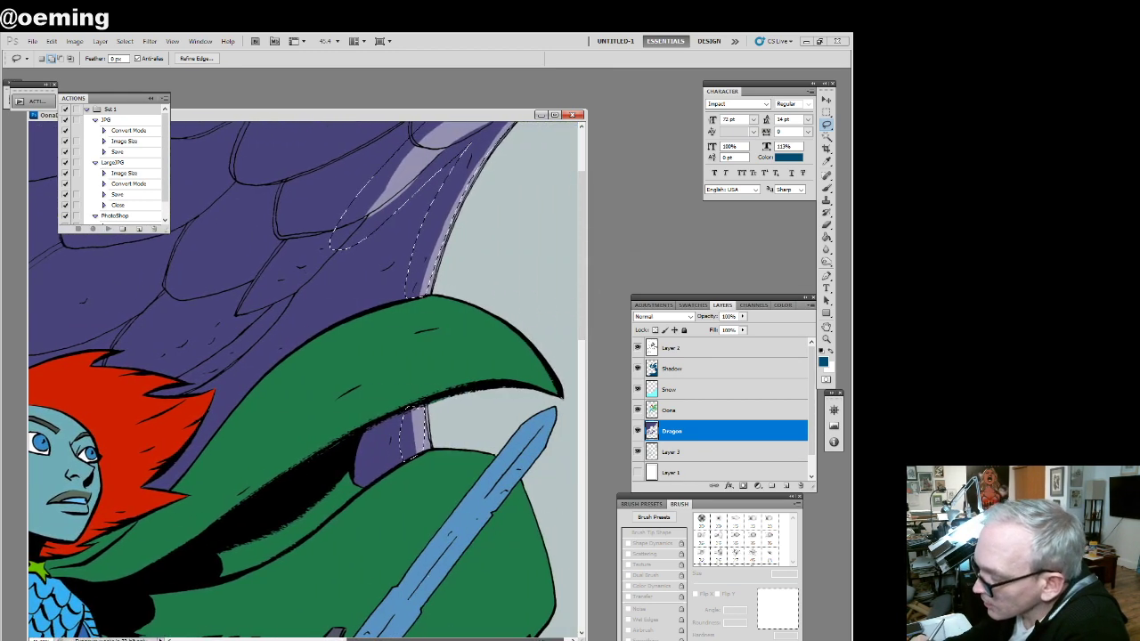
pyautogui.moveTo(428, 639); pyautogui.dragTo(424, 639)
pyautogui.click(827, 339)
pyautogui.moveTo(533, 407); pyautogui.dragTo(470, 412)
pyautogui.click(514, 389)
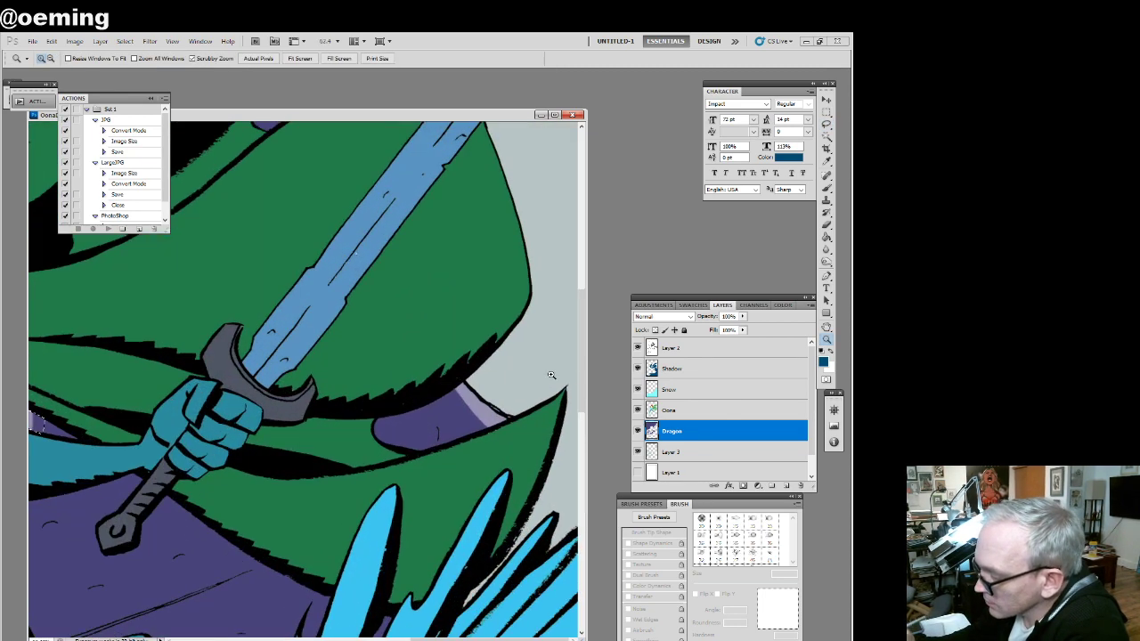
pyautogui.click(293, 204)
pyautogui.click(827, 125)
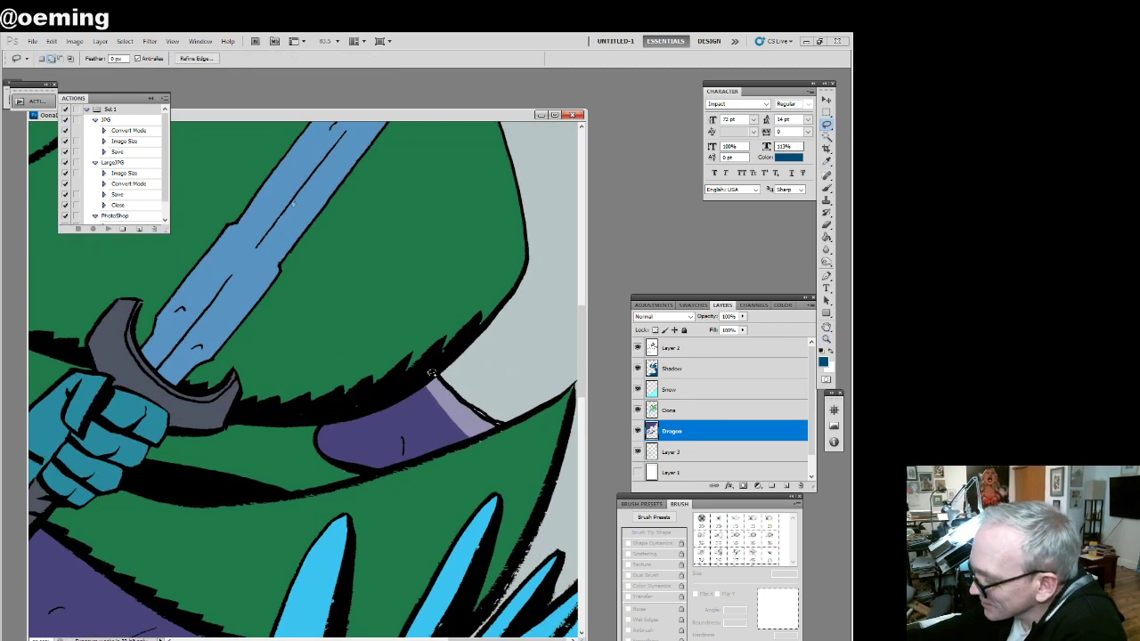
pyautogui.moveTo(472, 434)
pyautogui.mouseDown()
pyautogui.moveTo(430, 415)
pyautogui.moveTo(431, 377)
pyautogui.mouseUp()
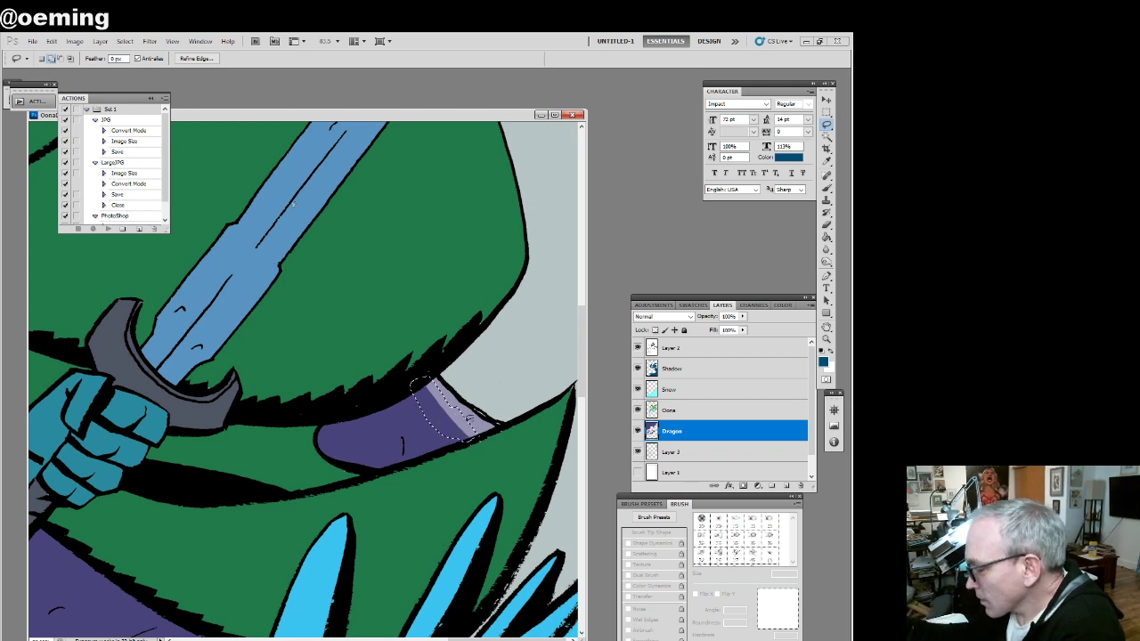
# Apply a Gaussian Blur with a reduced pixel radius to all the selected highlight boundaries on the Dragon layer
pyautogui.press('z')
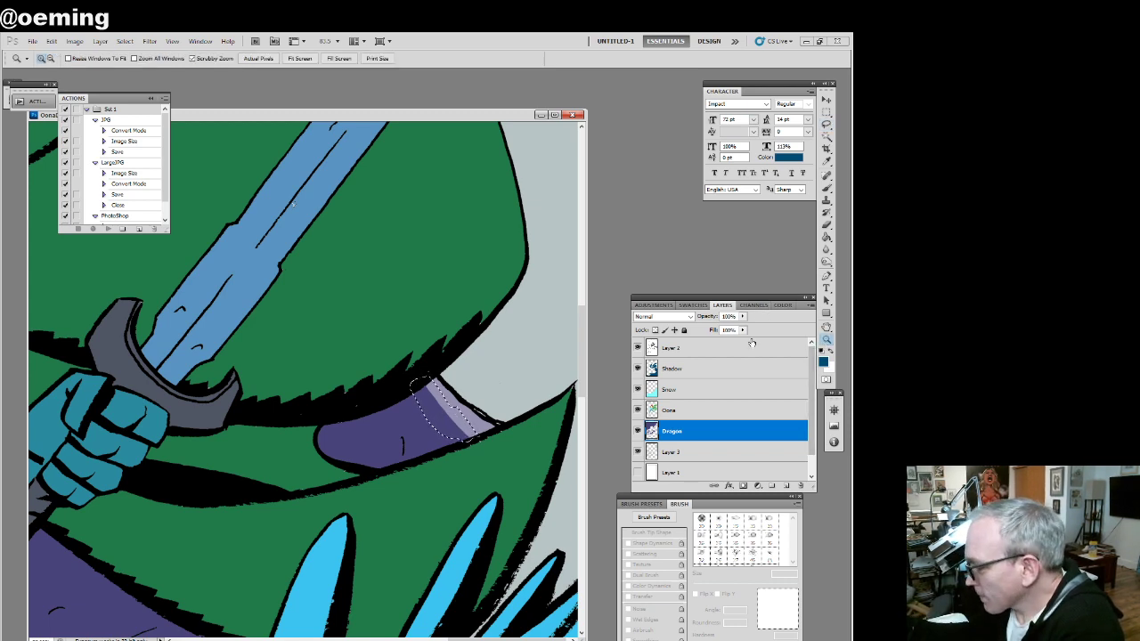
pyautogui.keyDown('alt'); pyautogui.click(472, 385); pyautogui.keyUp('alt')
pyautogui.moveTo(472, 385); pyautogui.dragTo(434, 383)
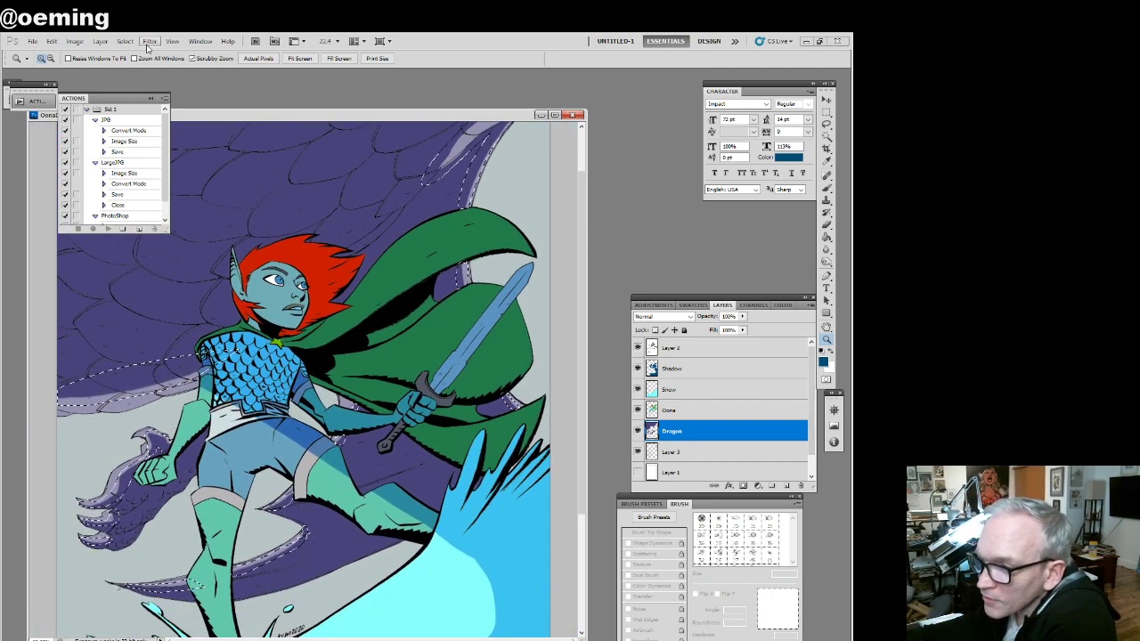
pyautogui.click(150, 41)
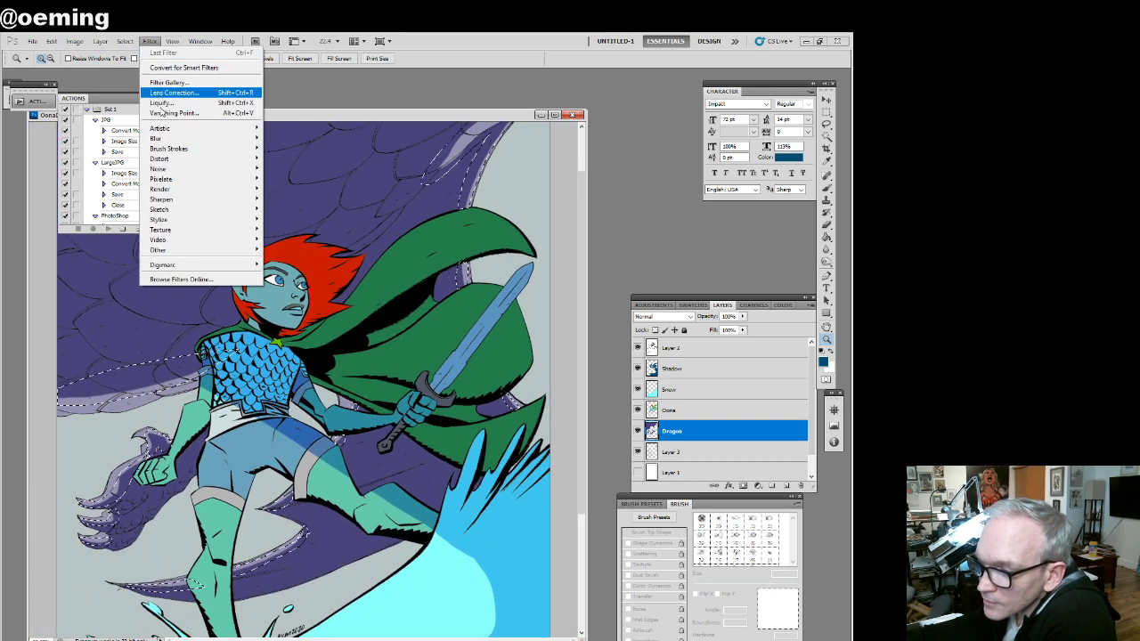
pyautogui.moveTo(169, 139)
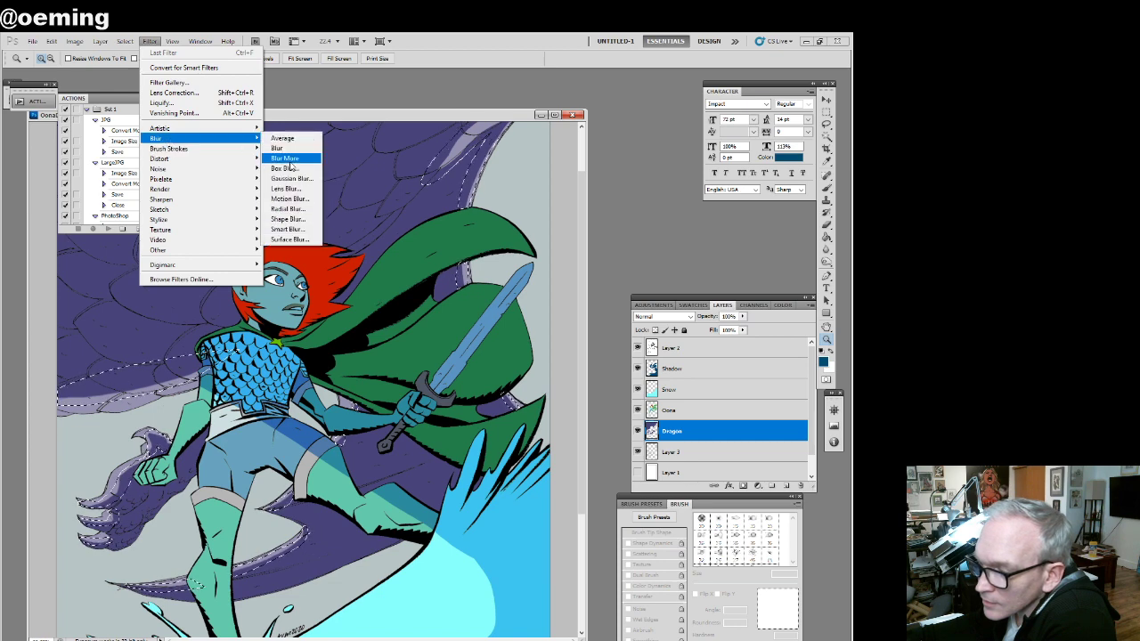
pyautogui.click(291, 179)
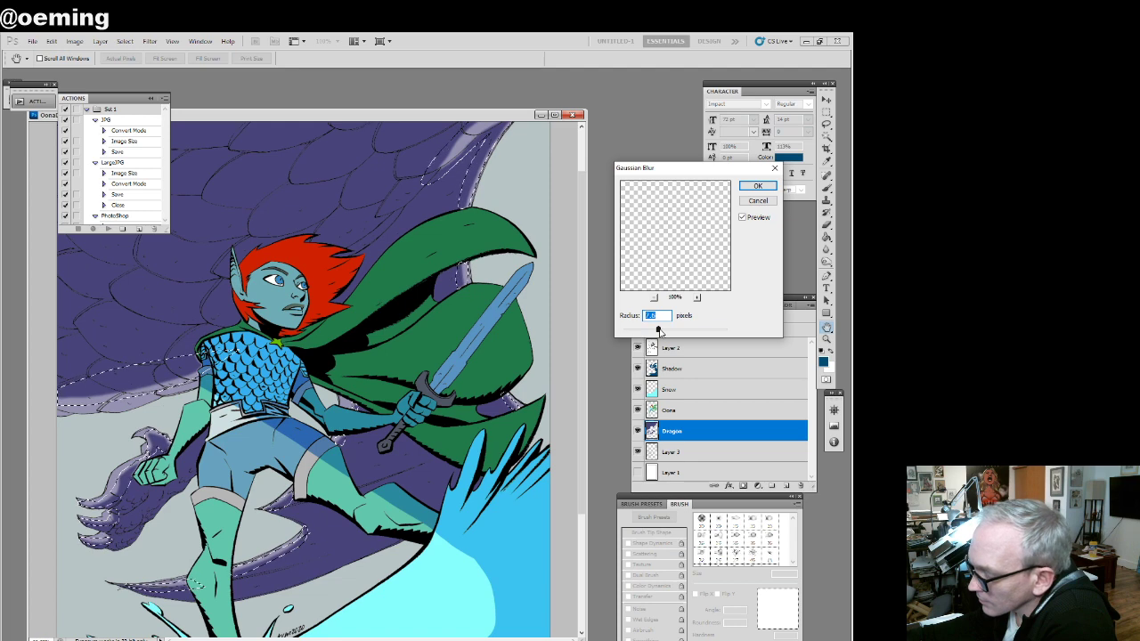
pyautogui.moveTo(660, 330); pyautogui.dragTo(652, 331)
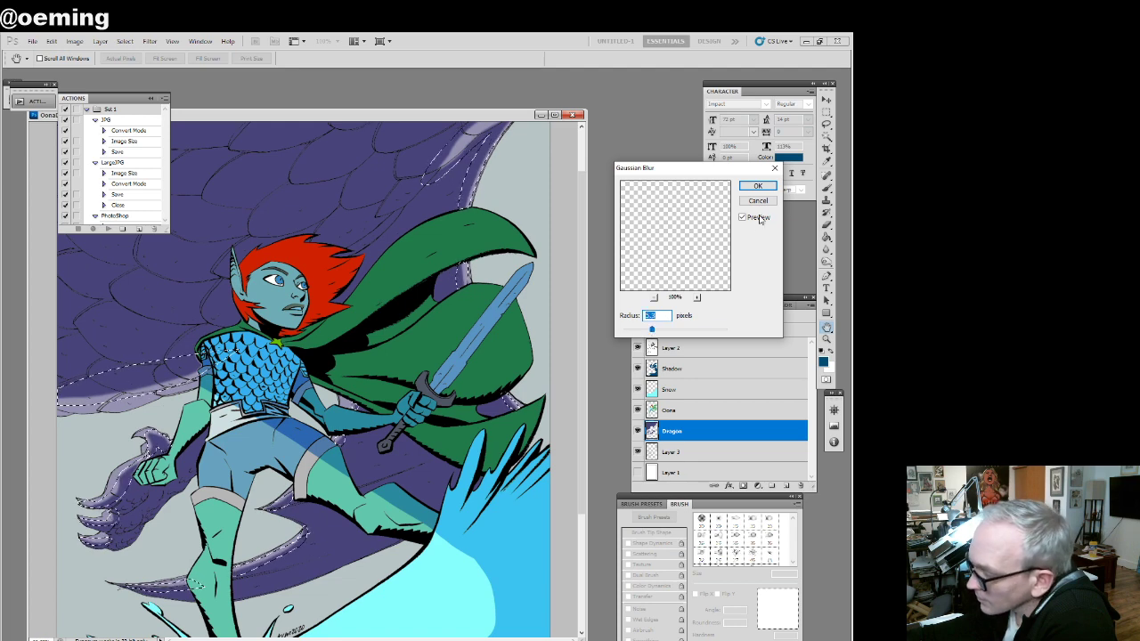
pyautogui.click(756, 186)
# Deselect the blurred dragon areas and check the whole illustration
pyautogui.click(827, 112)
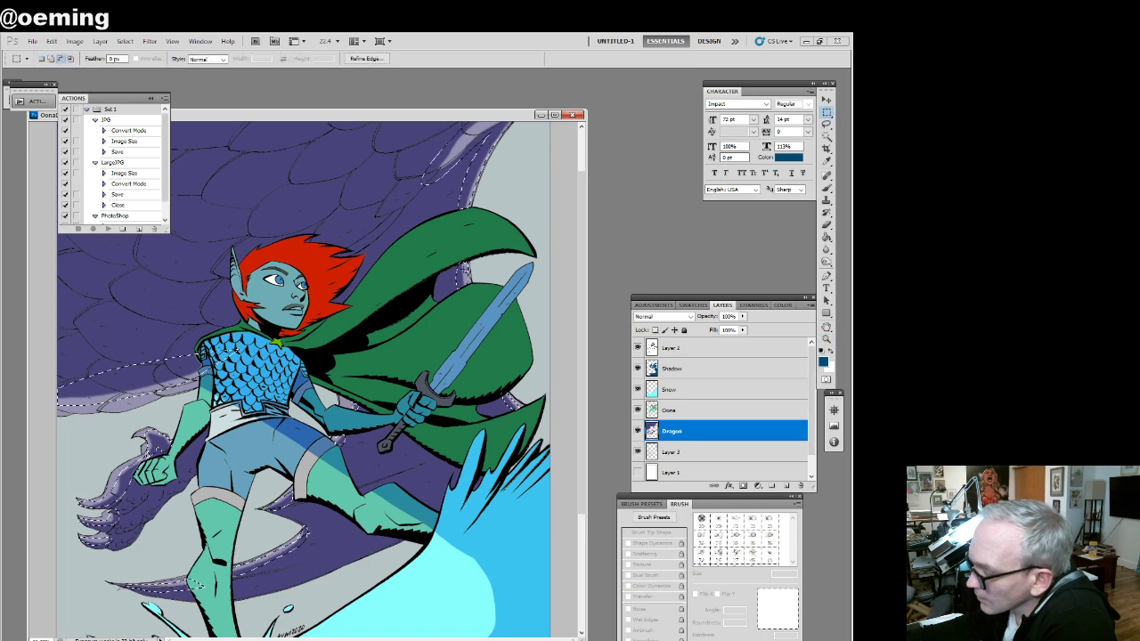
pyautogui.rightClick(456, 262)
pyautogui.click(486, 267)
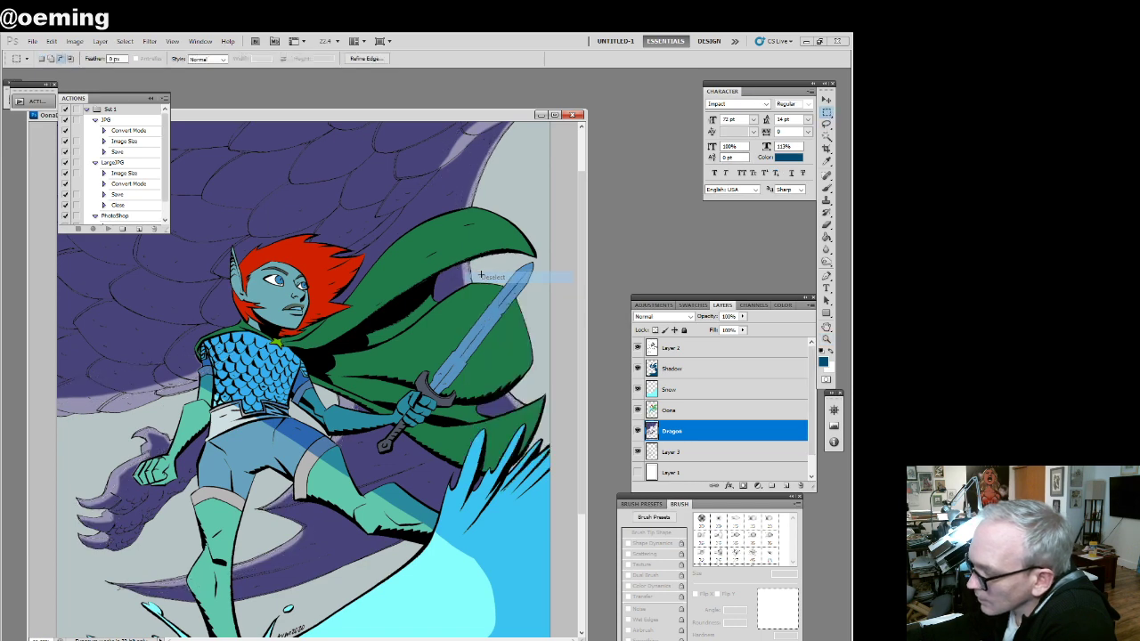
pyautogui.click(827, 340)
pyautogui.keyDown('alt'); pyautogui.click(302, 392); pyautogui.keyUp('alt')
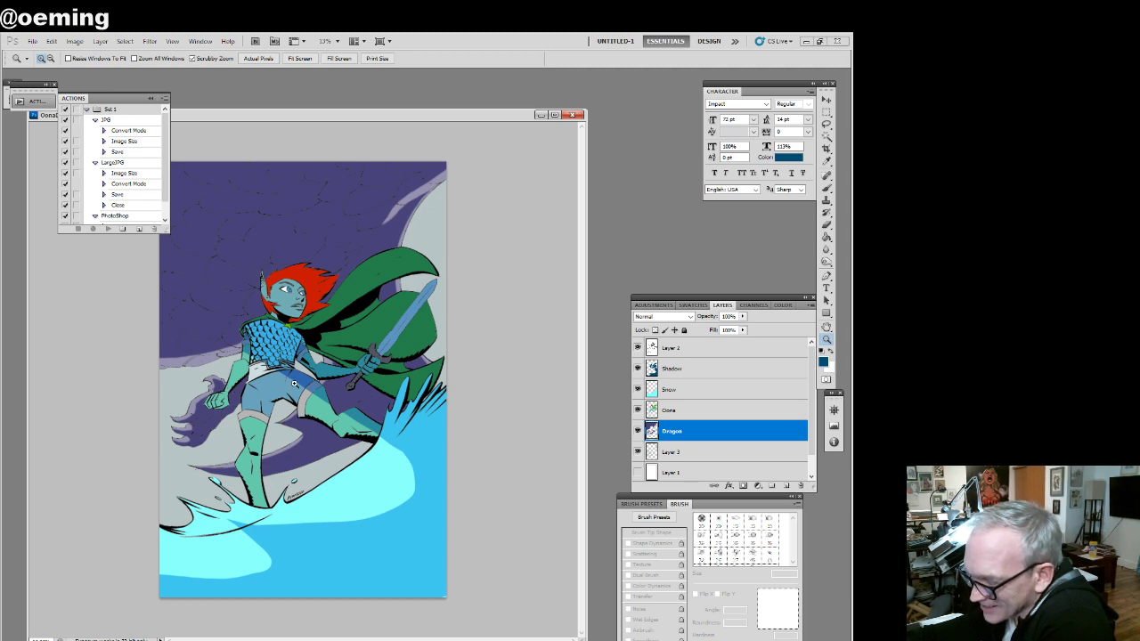
pyautogui.moveTo(295, 385)
pyautogui.mouseDown()
pyautogui.moveTo(346, 387)
pyautogui.moveTo(301, 392)
pyautogui.mouseUp()
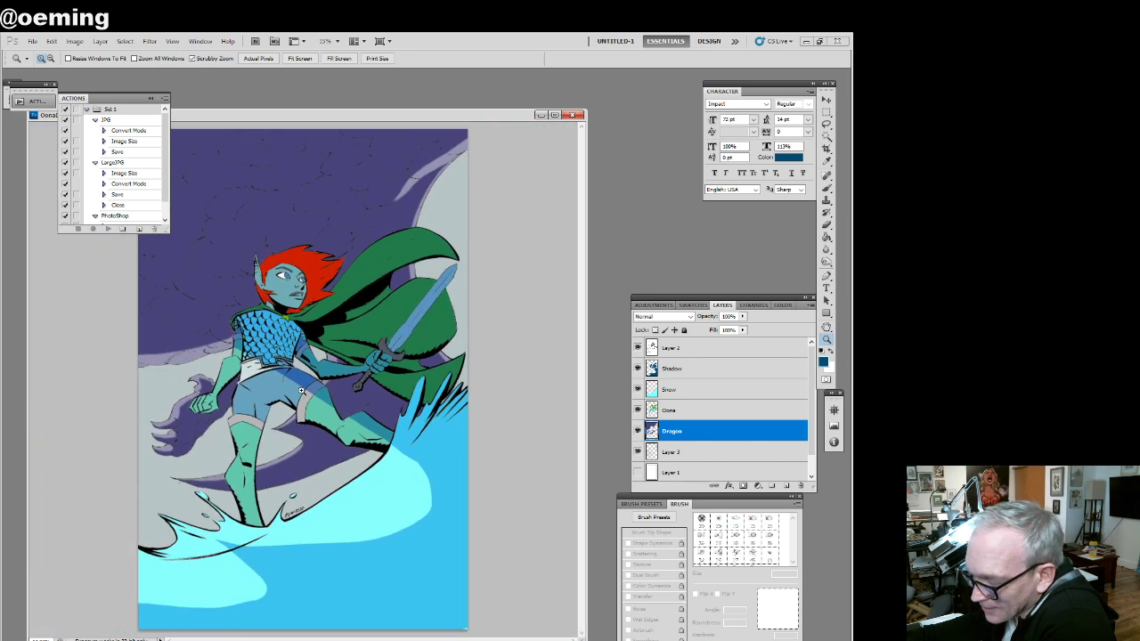